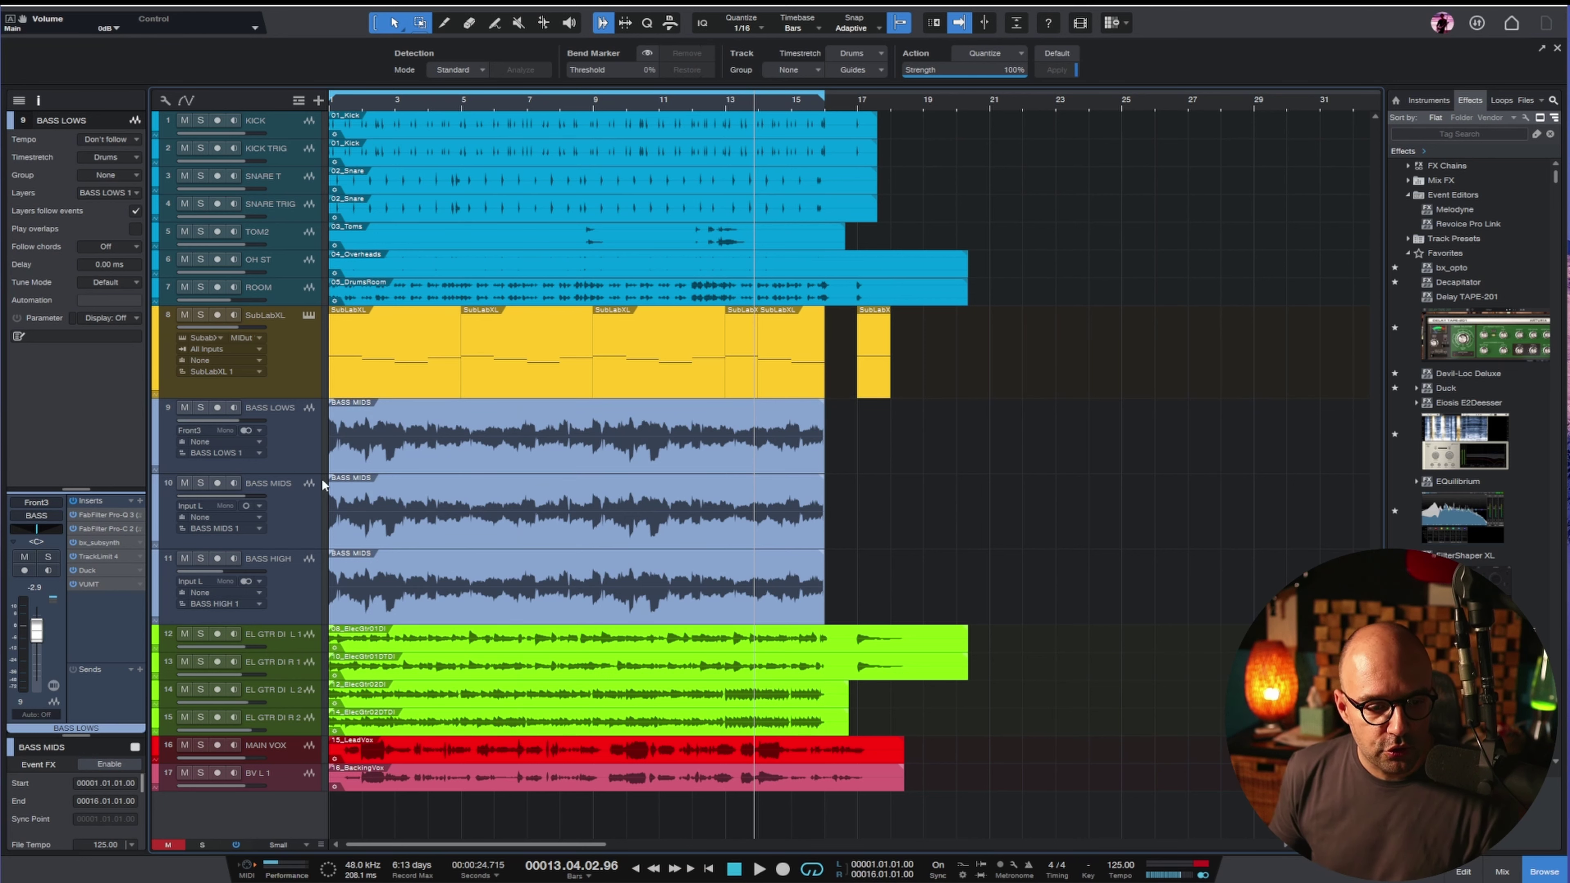
Make the BASS LOWS track lane taller, select its audio event and solo the track.
{"action": "left_click_drag", "start_coordinate": [296, 475], "coordinate": [295, 546]}
{"action": "left_click", "coordinate": [811, 482]}
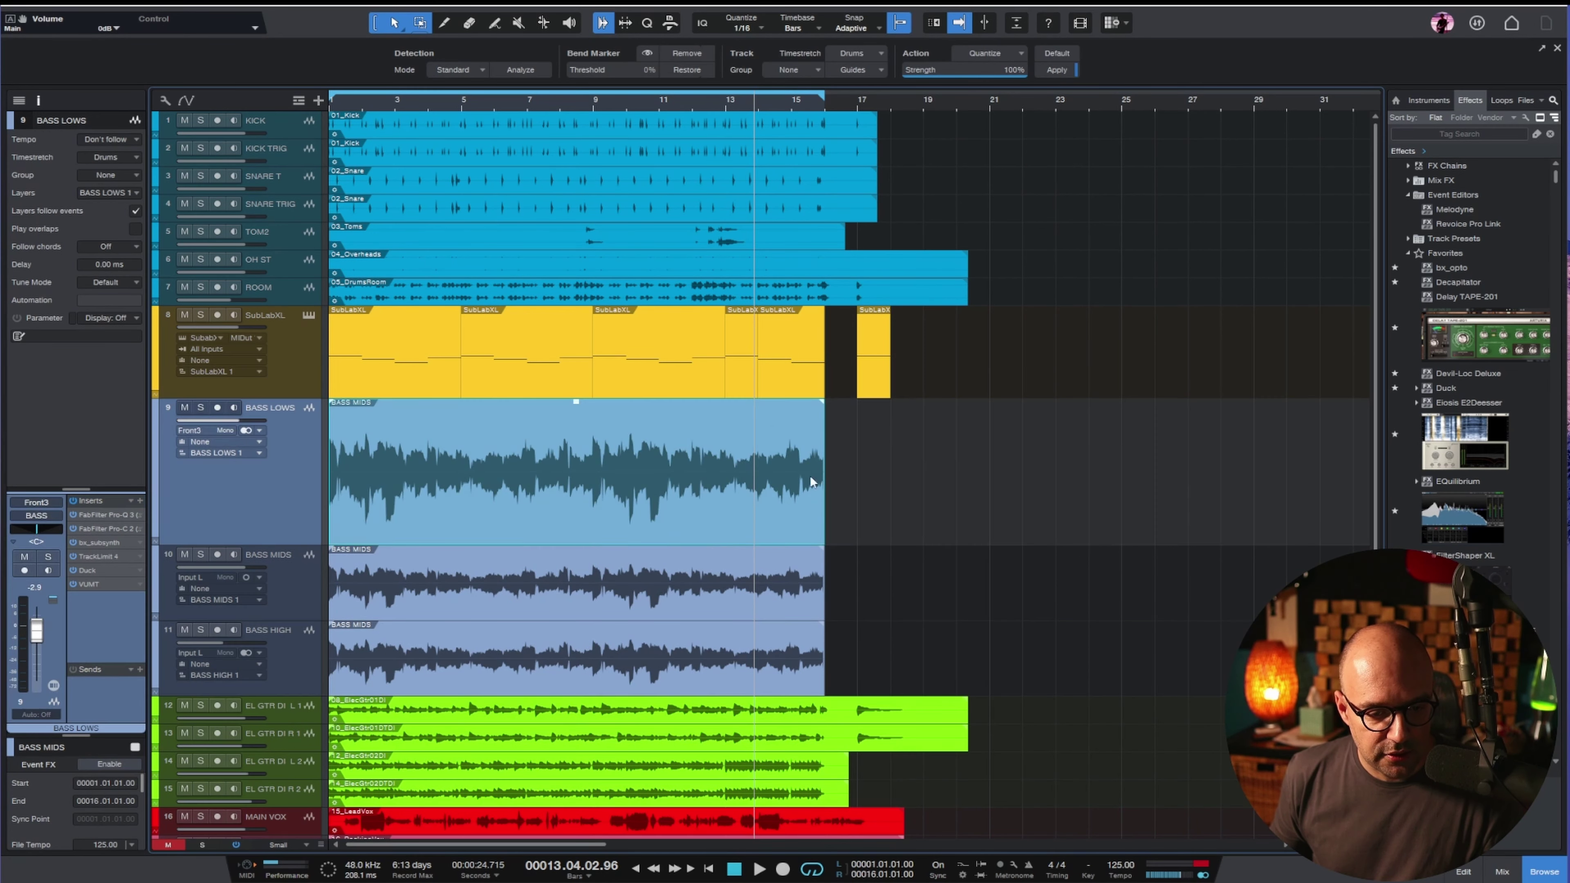
{"action": "key", "text": "s"}
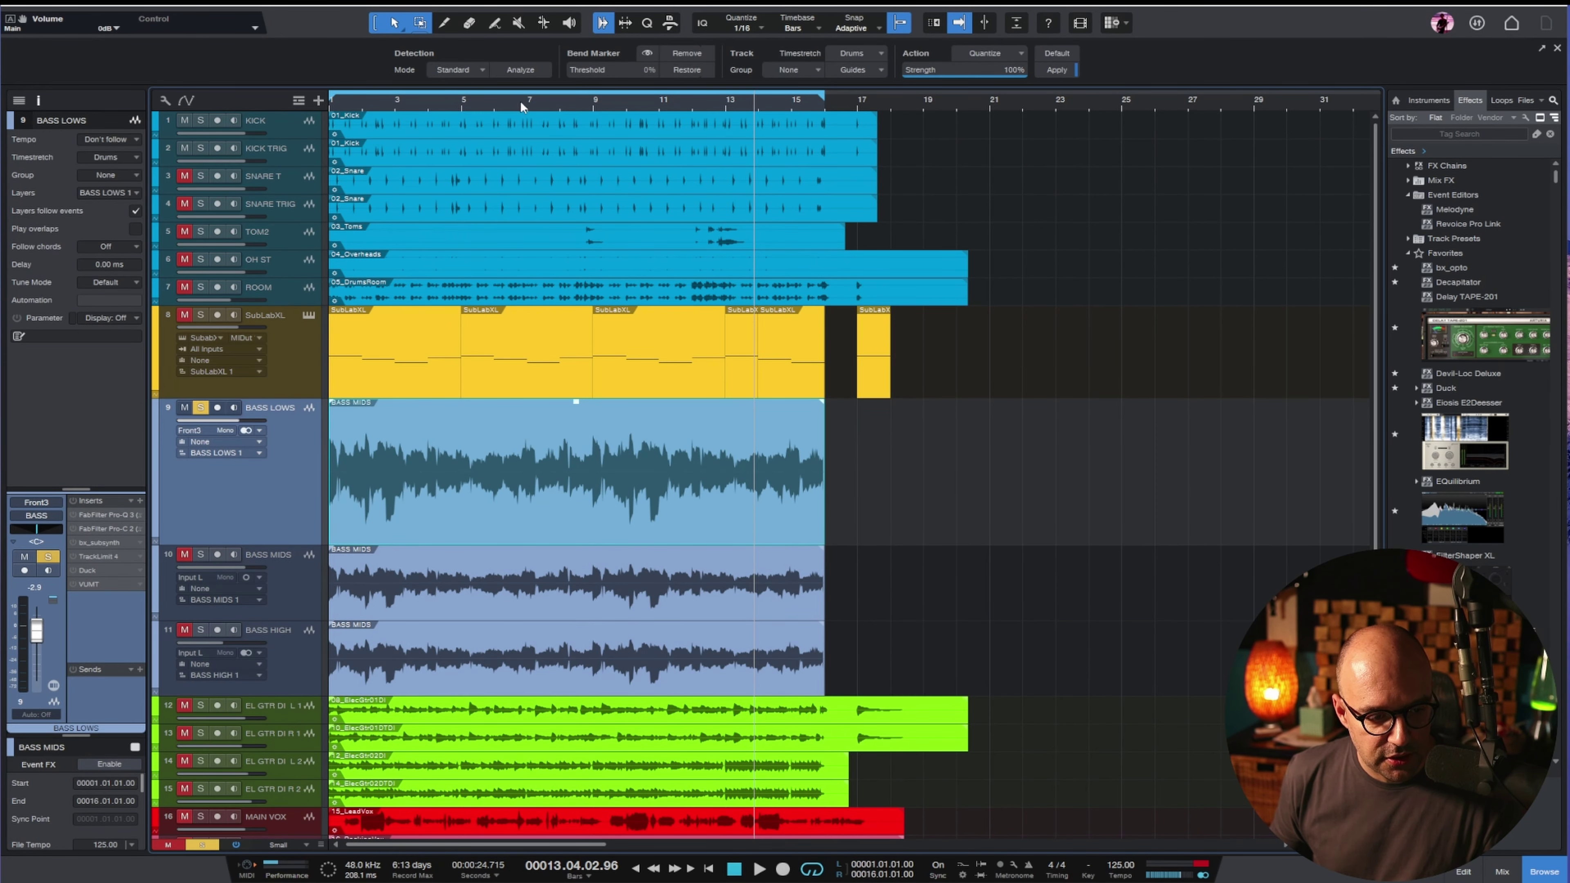
Play the soloed BASS LOWS track from near the song start, stop playback and turn its solo off.
{"action": "left_click", "coordinate": [354, 104]}
{"action": "key", "text": "e"}
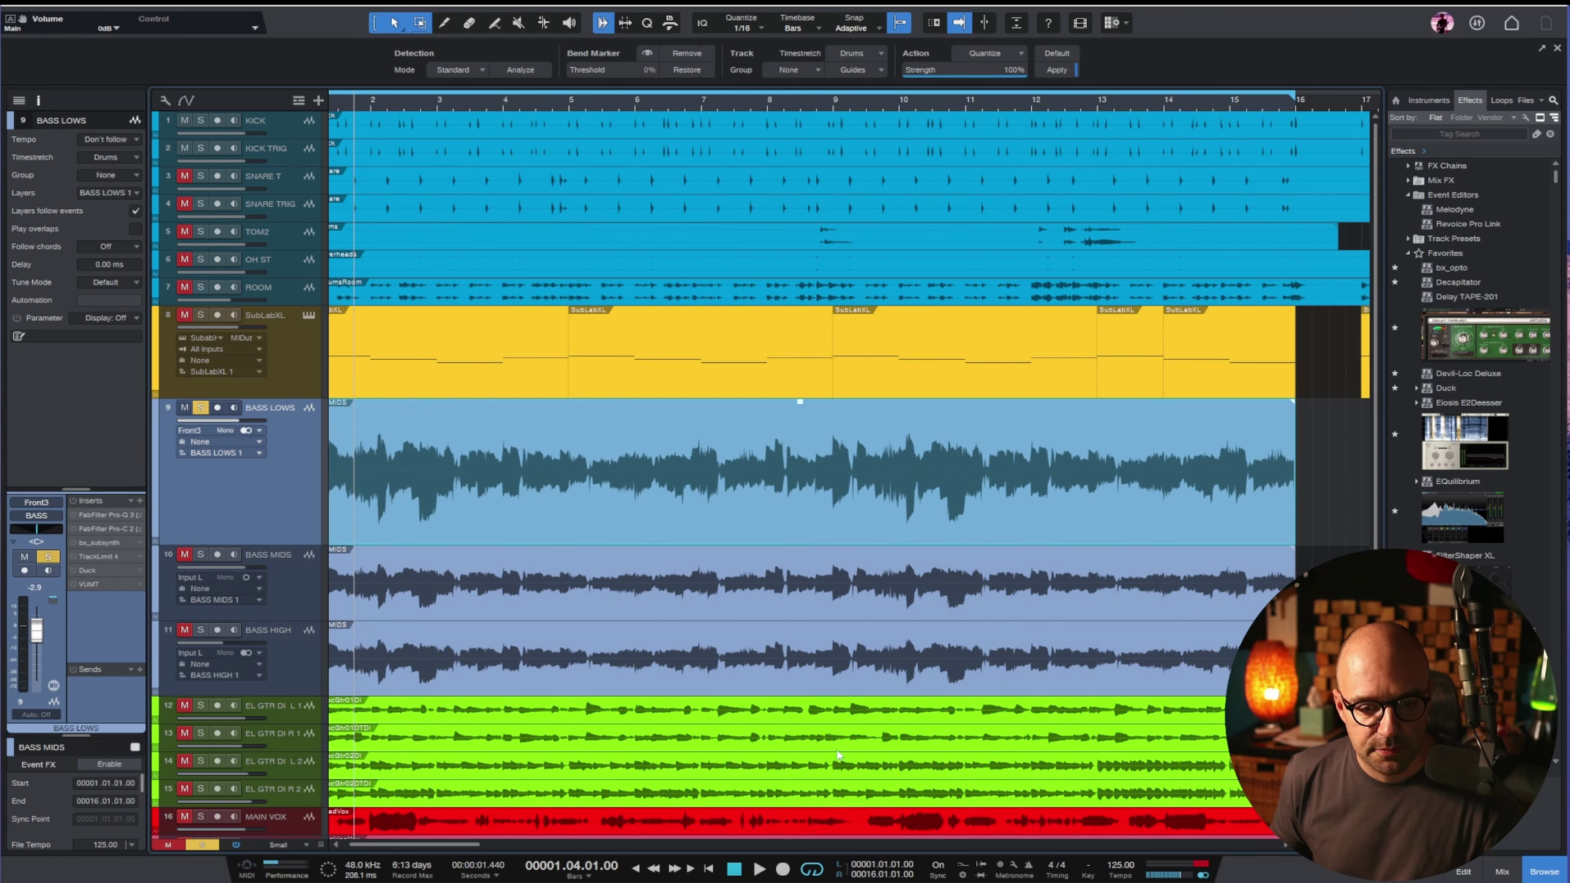
{"action": "left_click_drag", "start_coordinate": [467, 846], "coordinate": [458, 844]}
{"action": "key", "text": "space"}
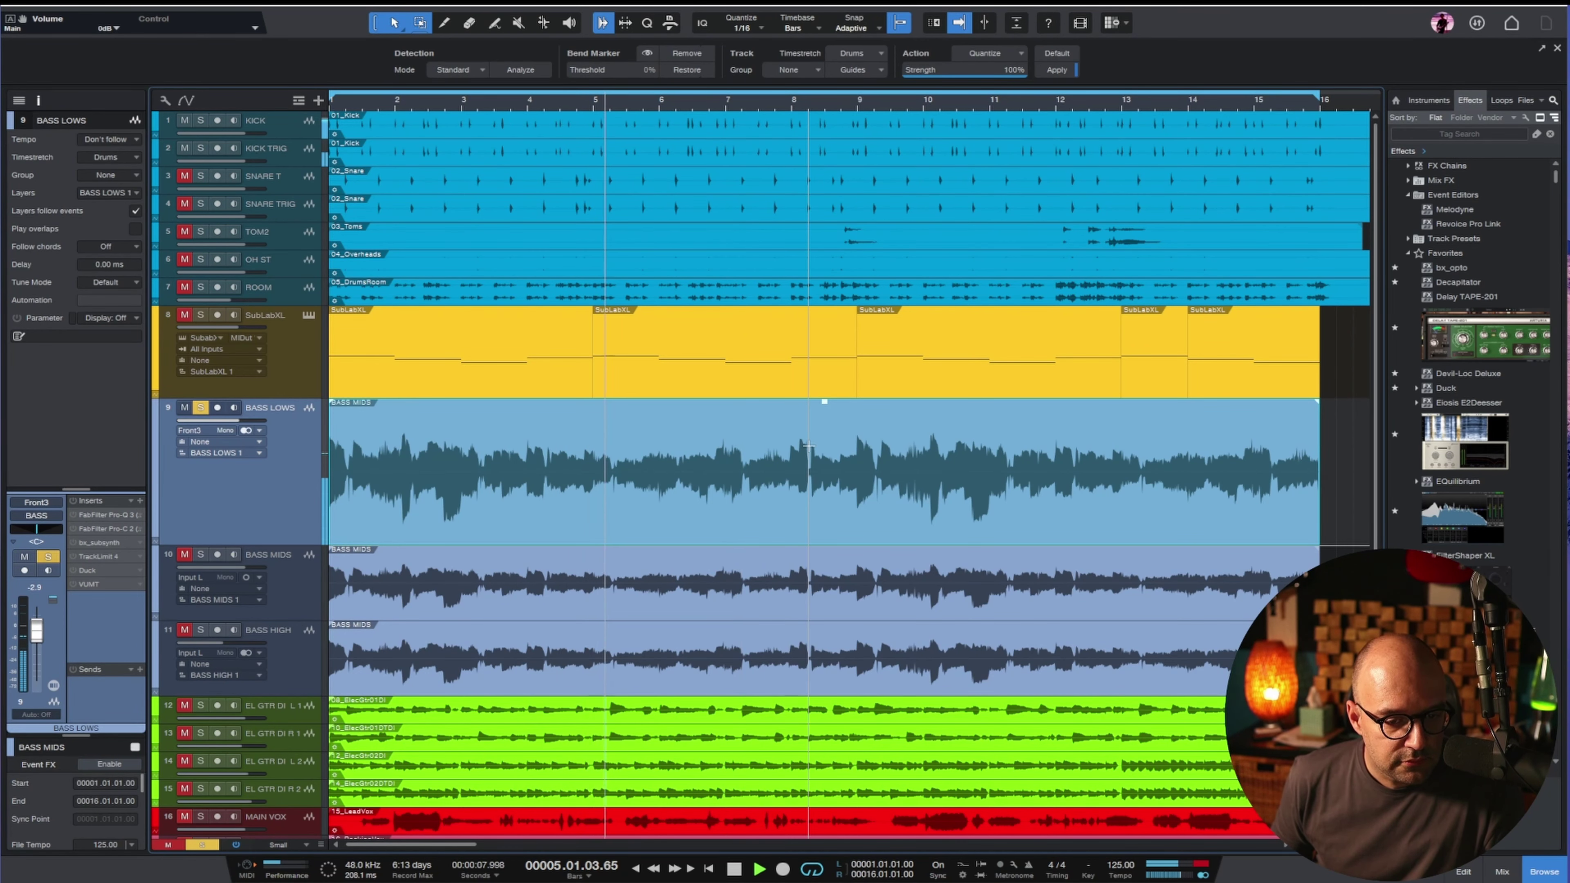
{"action": "key", "text": "space"}
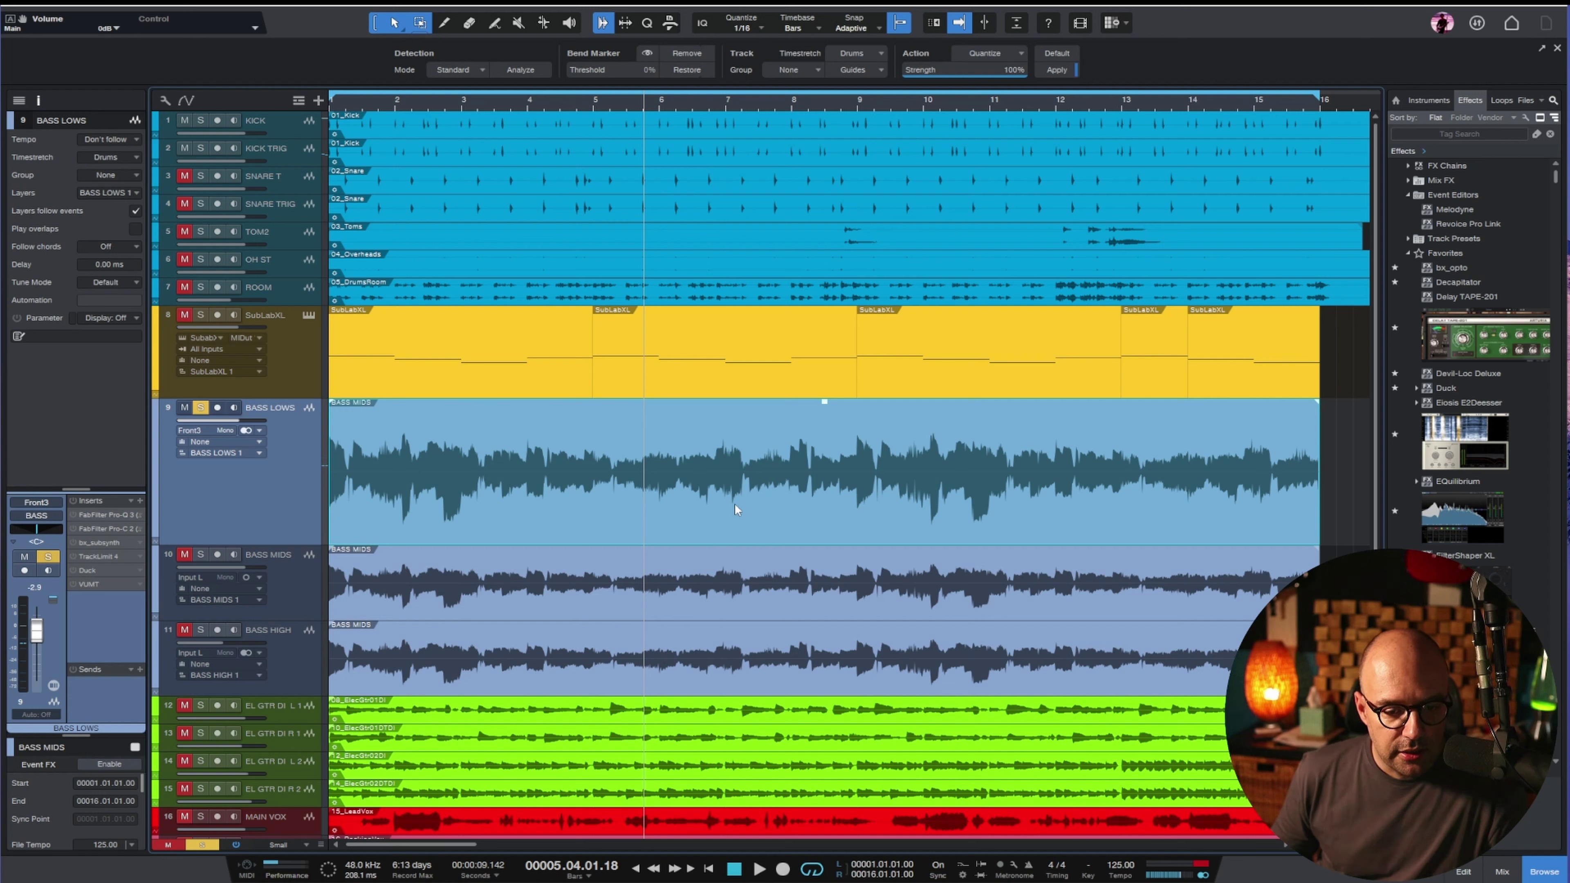
{"action": "left_click", "coordinate": [200, 408]}
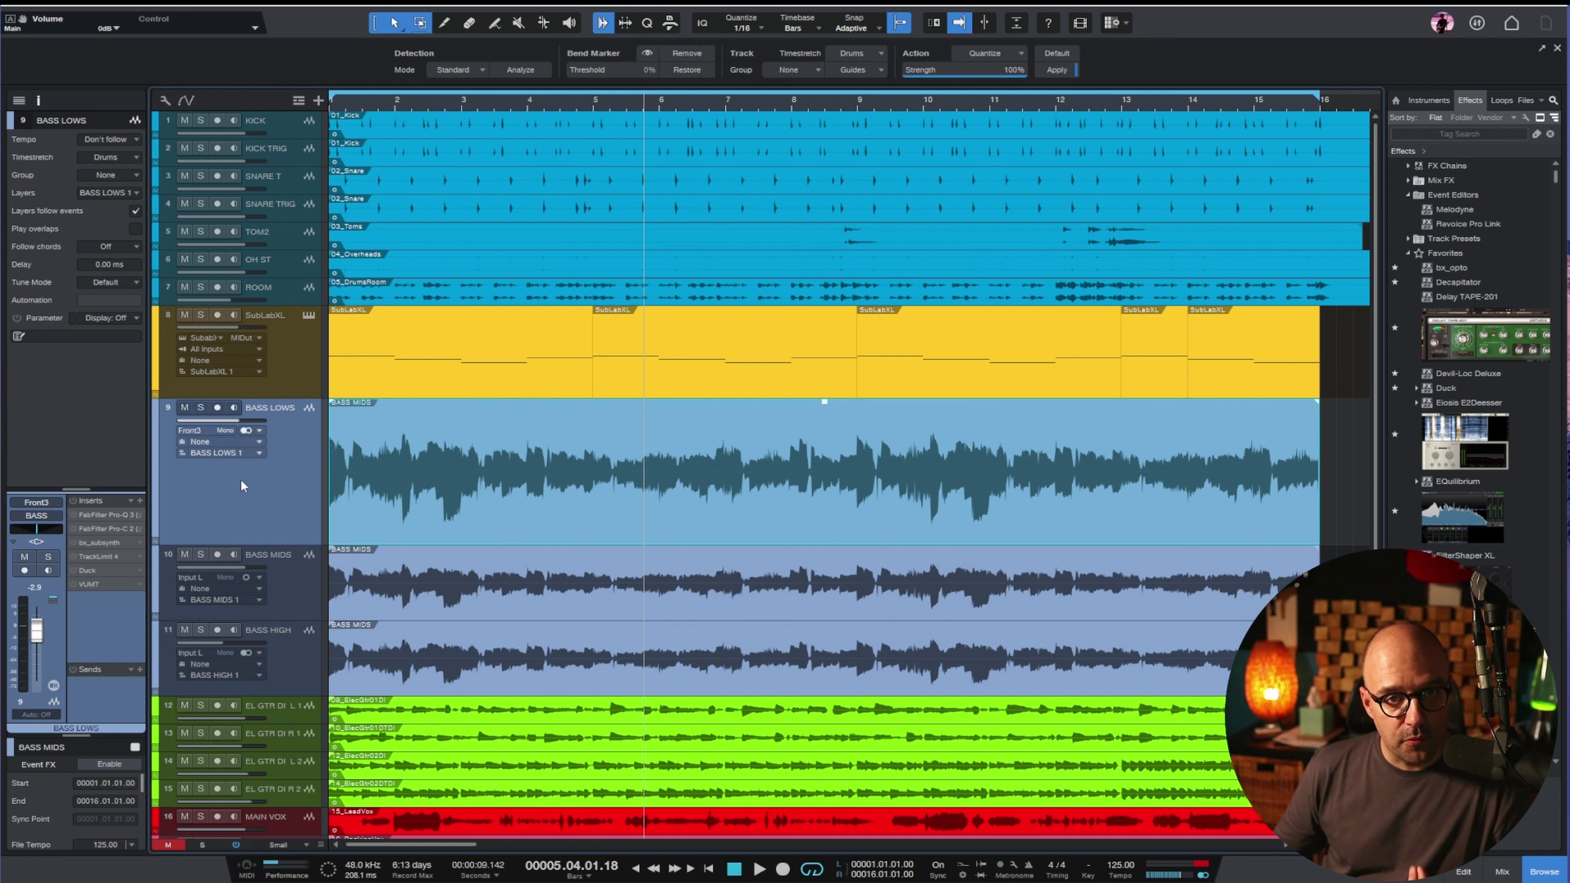
Select the BASS LOWS track and open its FabFilter Pro-Q 3 insert to examine the high-cut filter.
{"action": "left_click", "coordinate": [73, 501]}
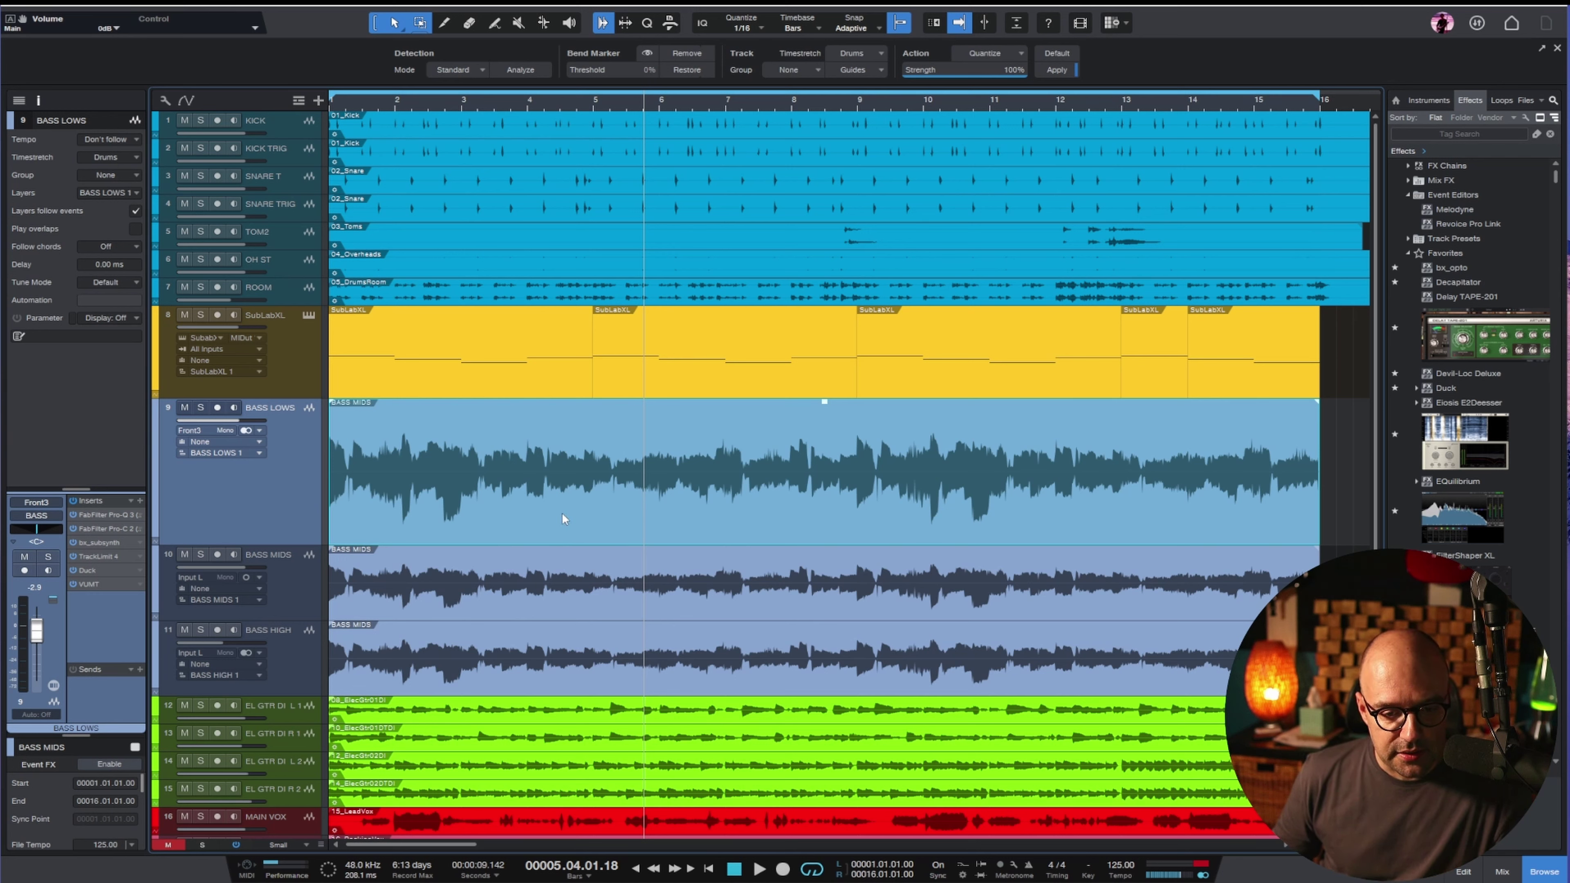
{"action": "left_click", "coordinate": [284, 578]}
{"action": "left_click", "coordinate": [274, 672]}
{"action": "left_click", "coordinate": [274, 493]}
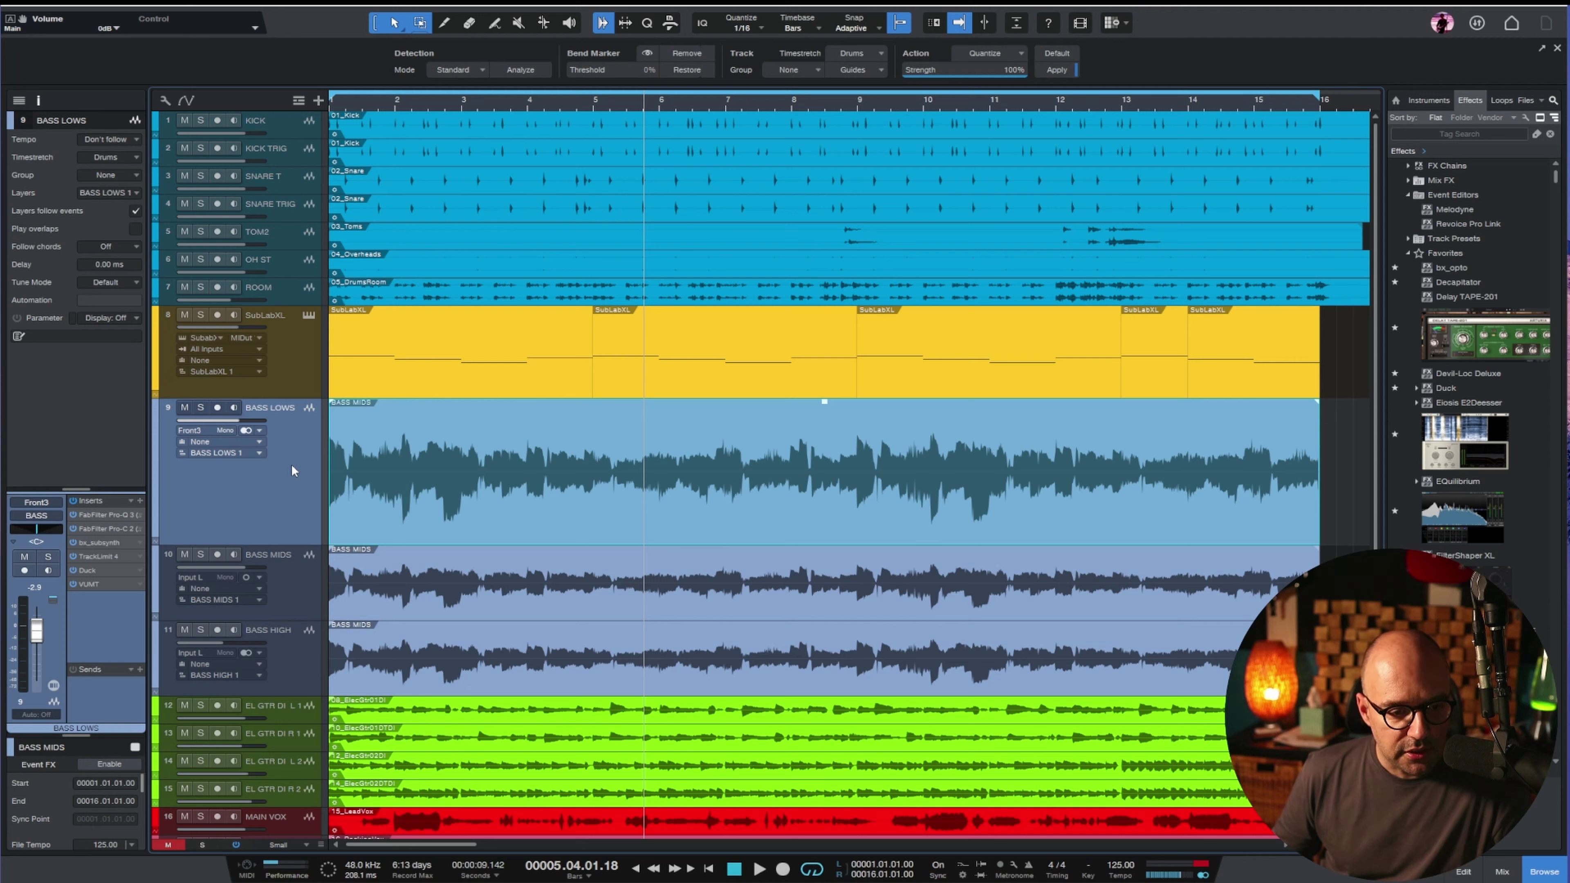
{"action": "left_click", "coordinate": [111, 512]}
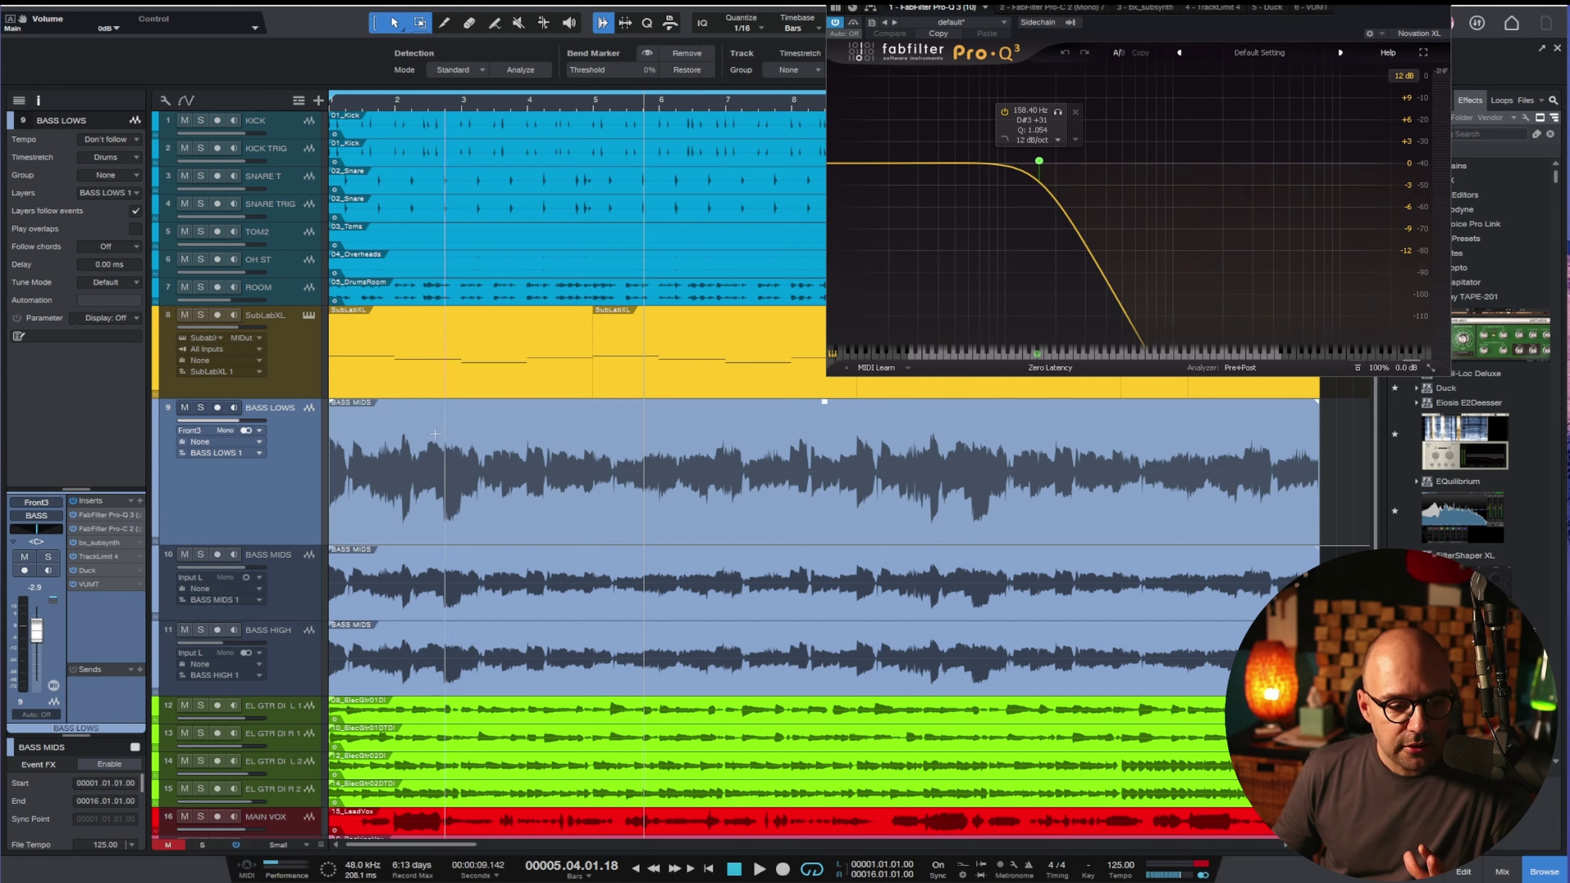
Solo BASS LOWS, play it from bar 2 while watching the Pro-Q 3 analyzer, and release the solo.
{"action": "left_click", "coordinate": [201, 407]}
{"action": "left_click", "coordinate": [406, 109]}
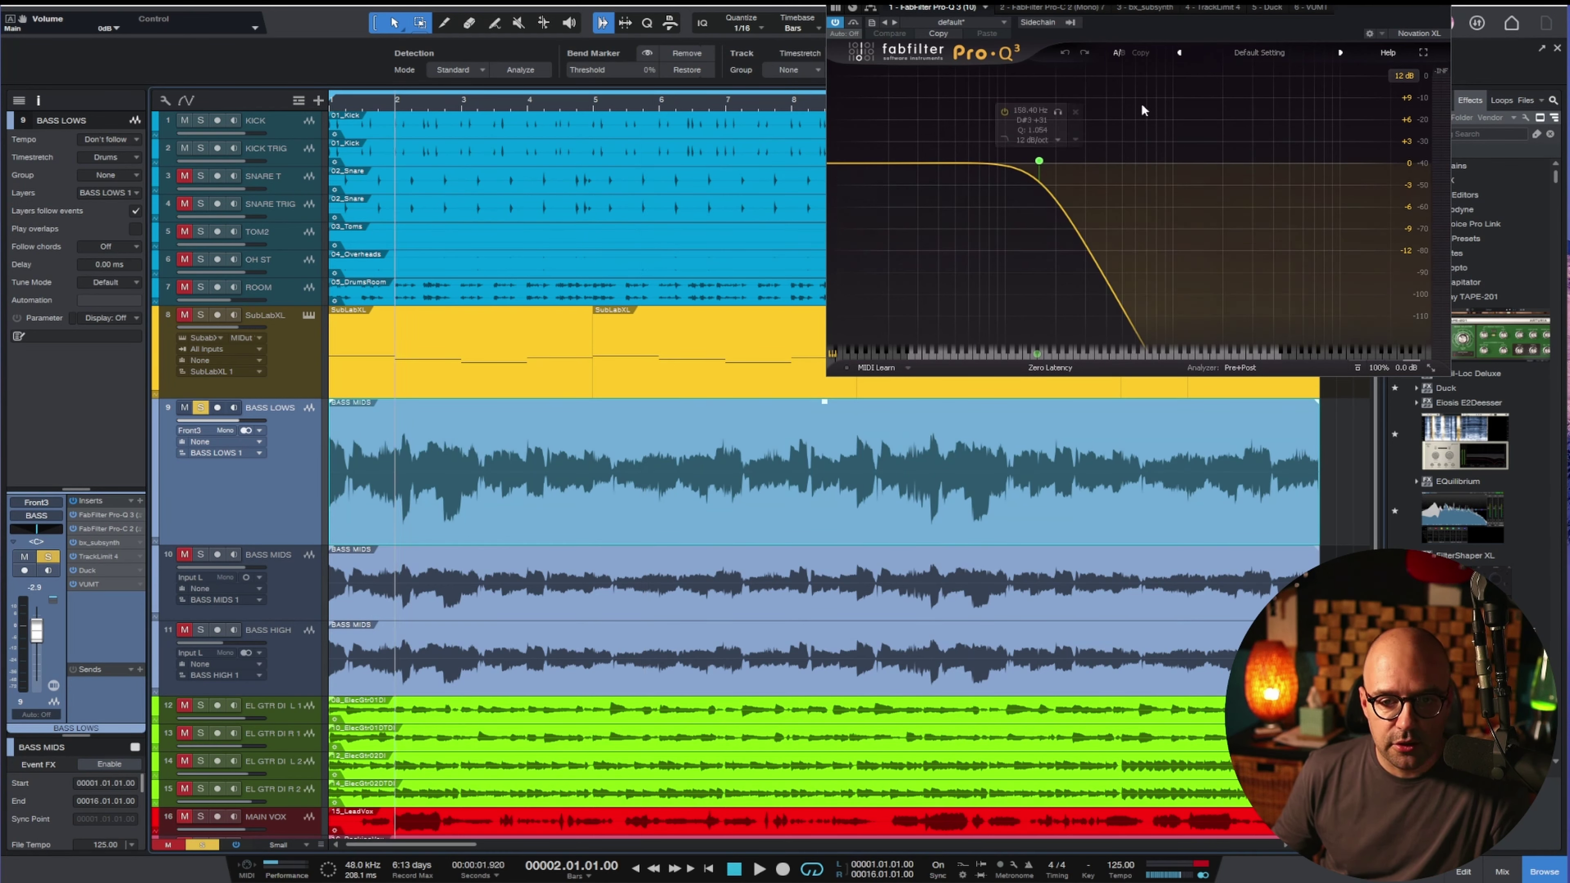
{"action": "key", "text": "space"}
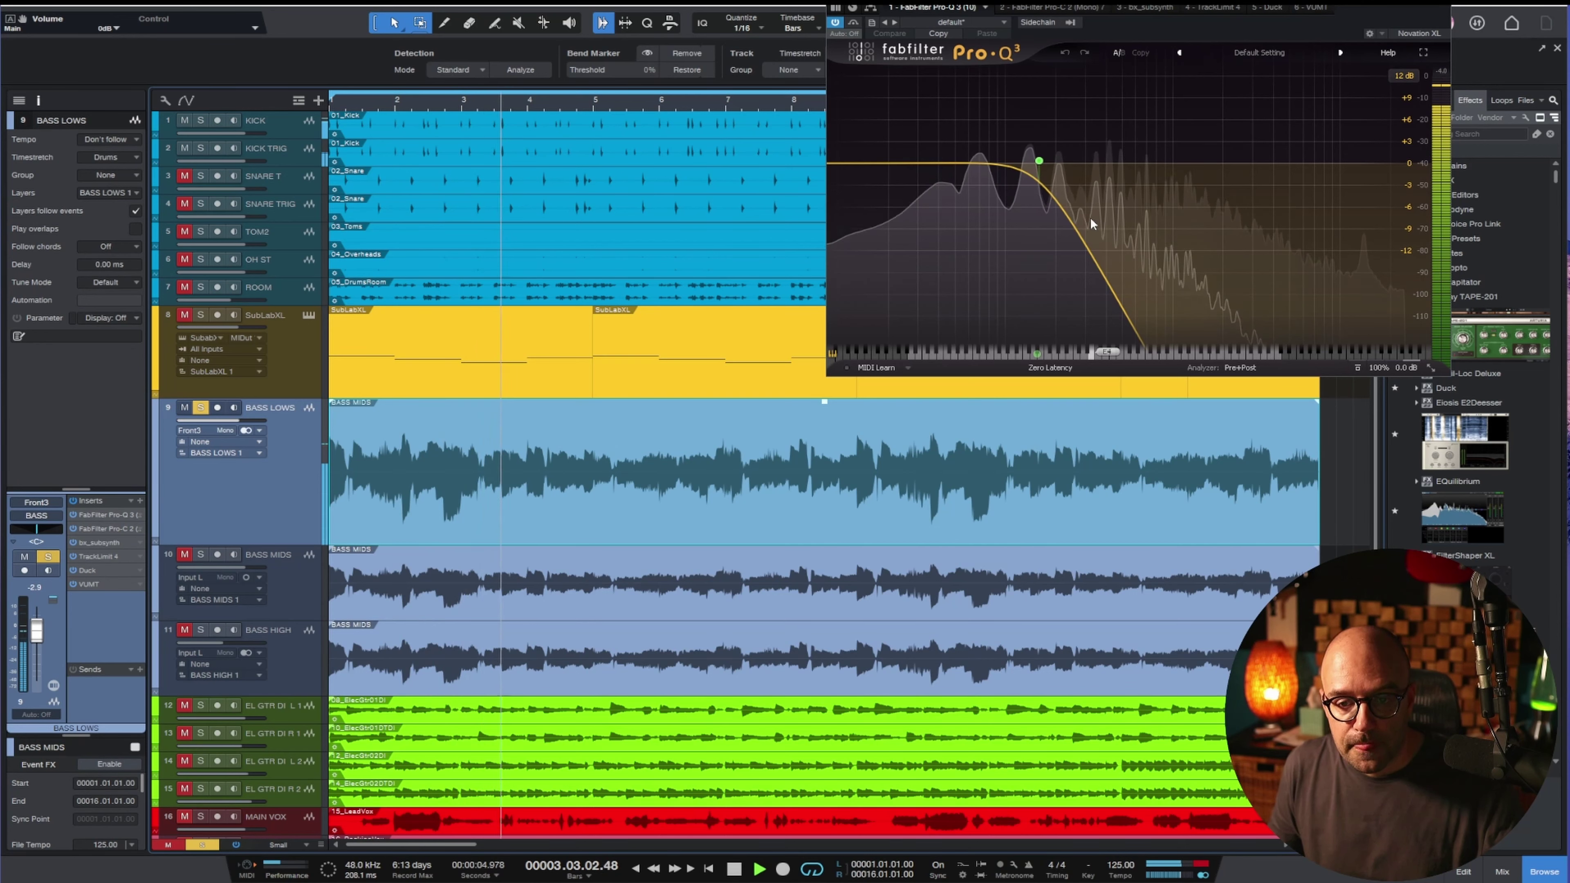
{"action": "key", "text": "space"}
{"action": "left_click", "coordinate": [199, 408]}
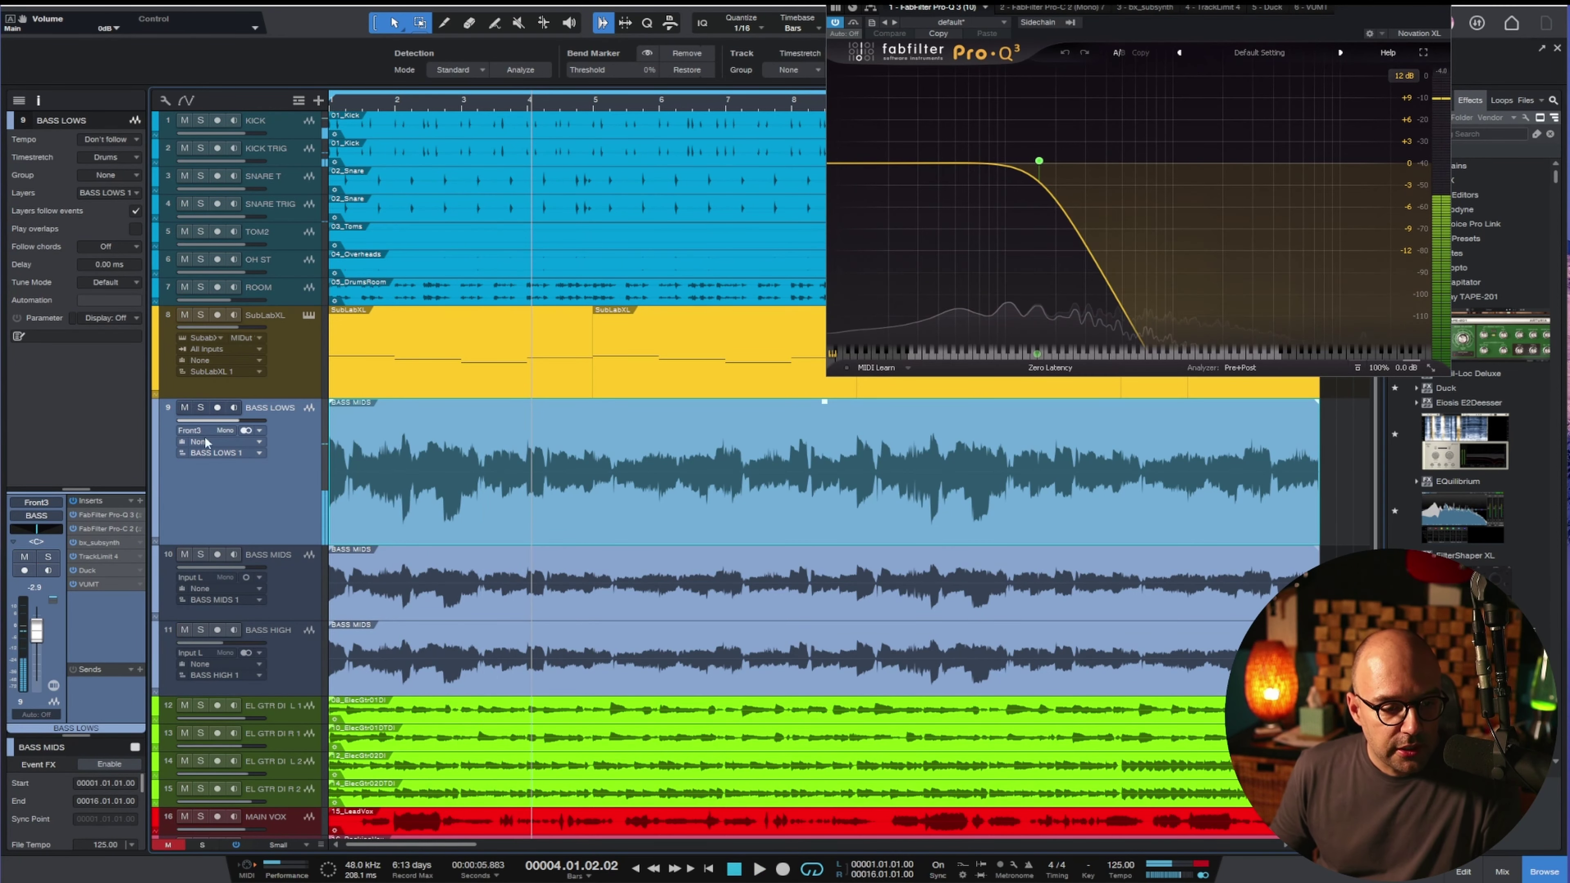
Solo the BASS MIDS track and inspect its Pro-Q 3 filter bands and Darkglass Ultra settings.
{"action": "left_click", "coordinate": [200, 554]}
{"action": "key", "text": "Down"}
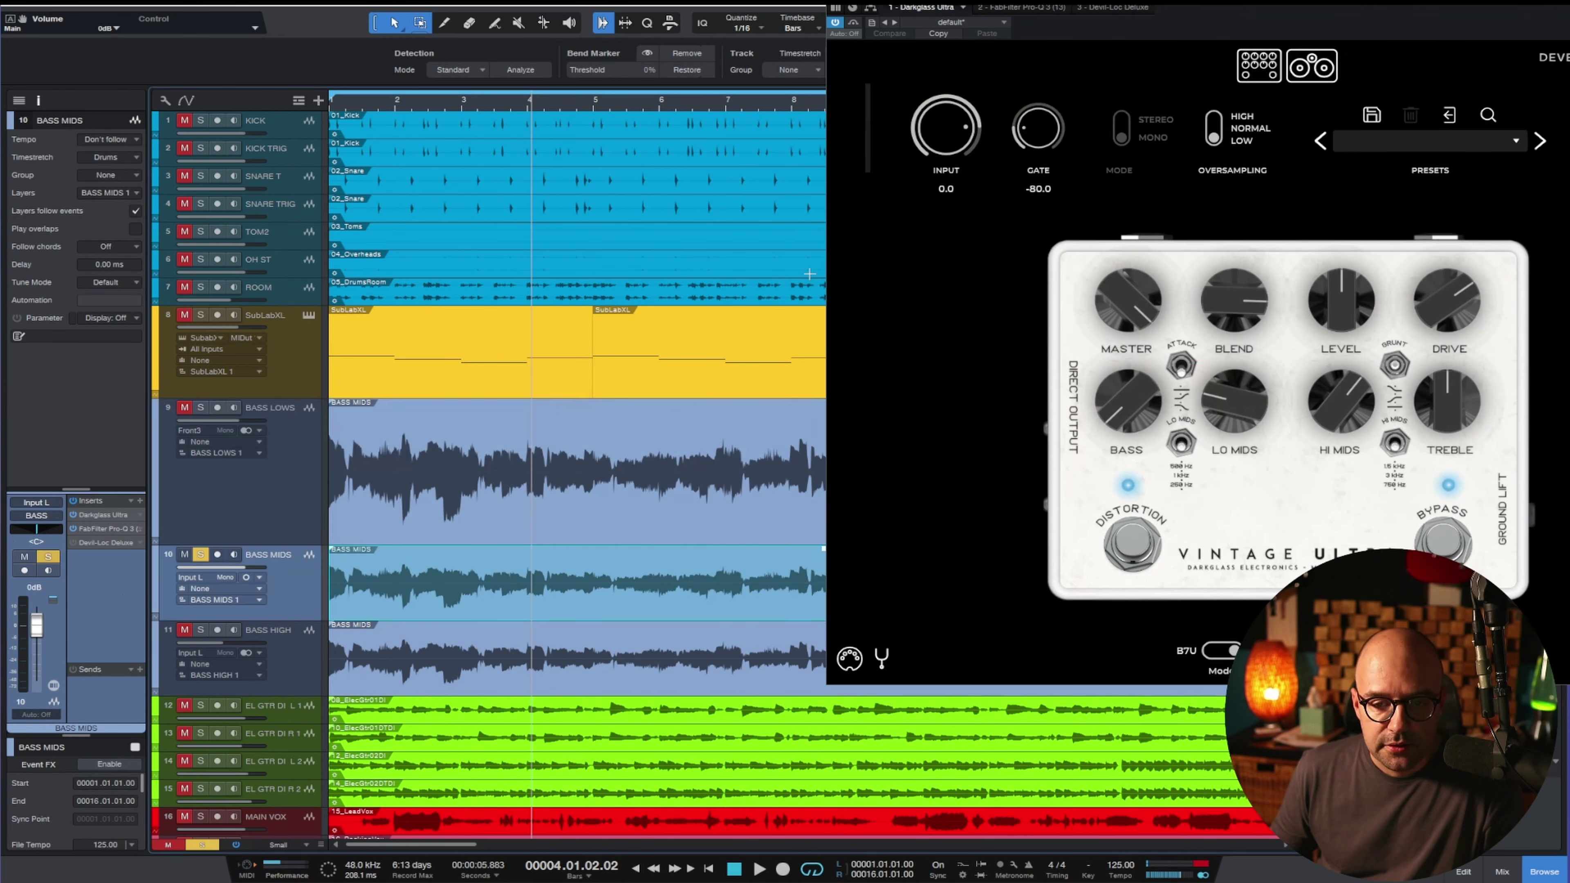
{"action": "left_click", "coordinate": [1021, 7]}
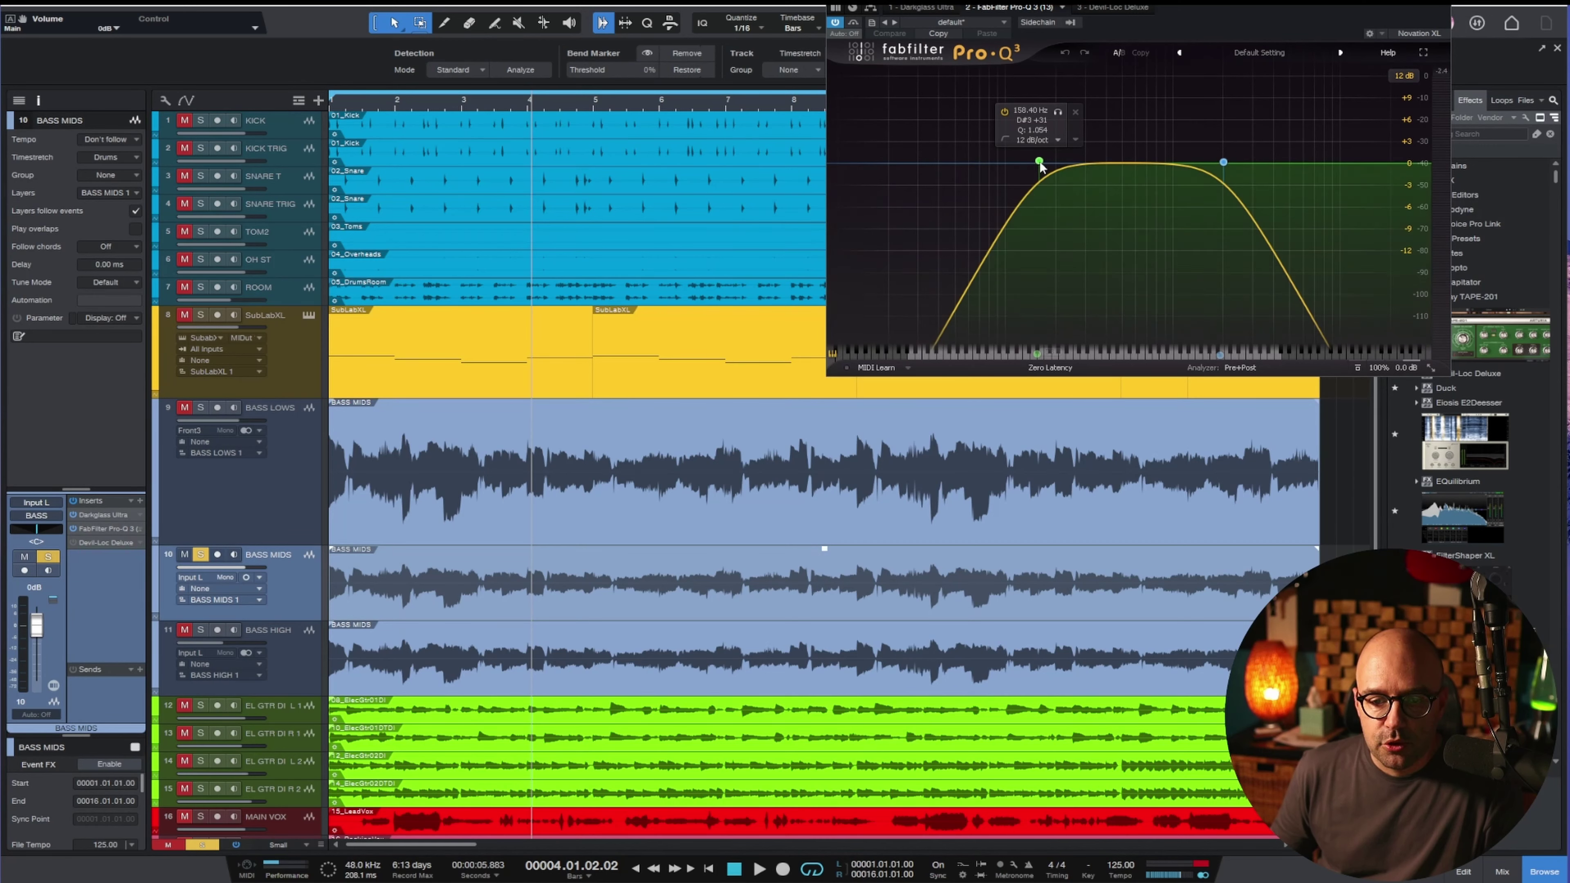
{"action": "left_click", "coordinate": [923, 7]}
Raise the Darkglass Ultra Drive on BASS MIDS to 0.78 during playback, and release the track's solo.
{"action": "key", "text": "space"}
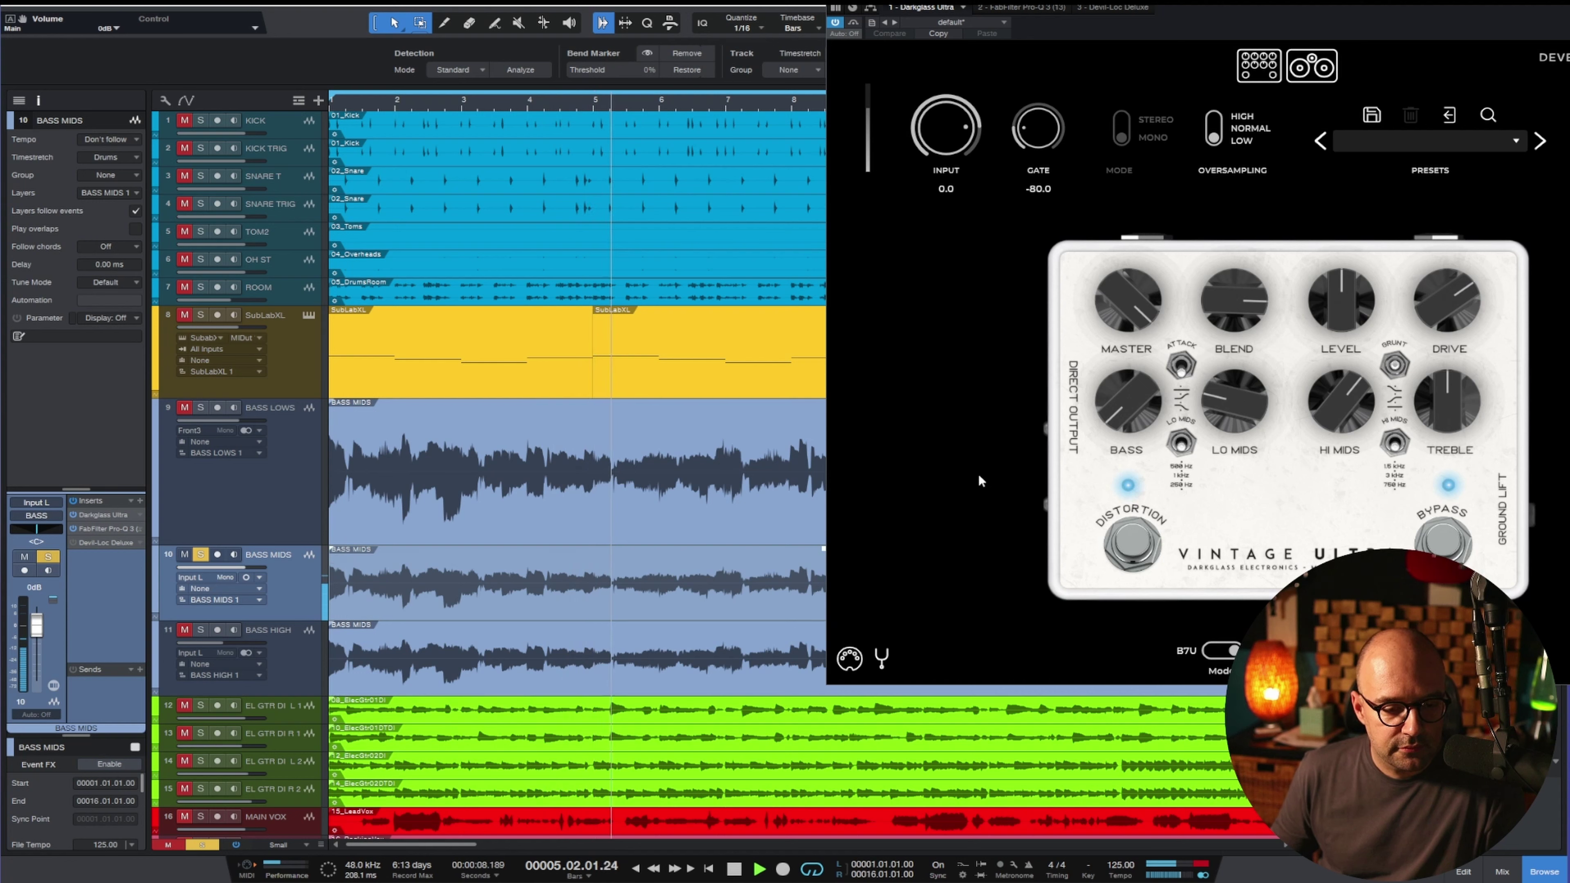
{"action": "mouse_move", "coordinate": [1451, 302]}
{"action": "left_mouse_down"}
{"action": "mouse_move", "coordinate": [1458, 222]}
{"action": "mouse_move", "coordinate": [1461, 312]}
{"action": "left_mouse_up"}
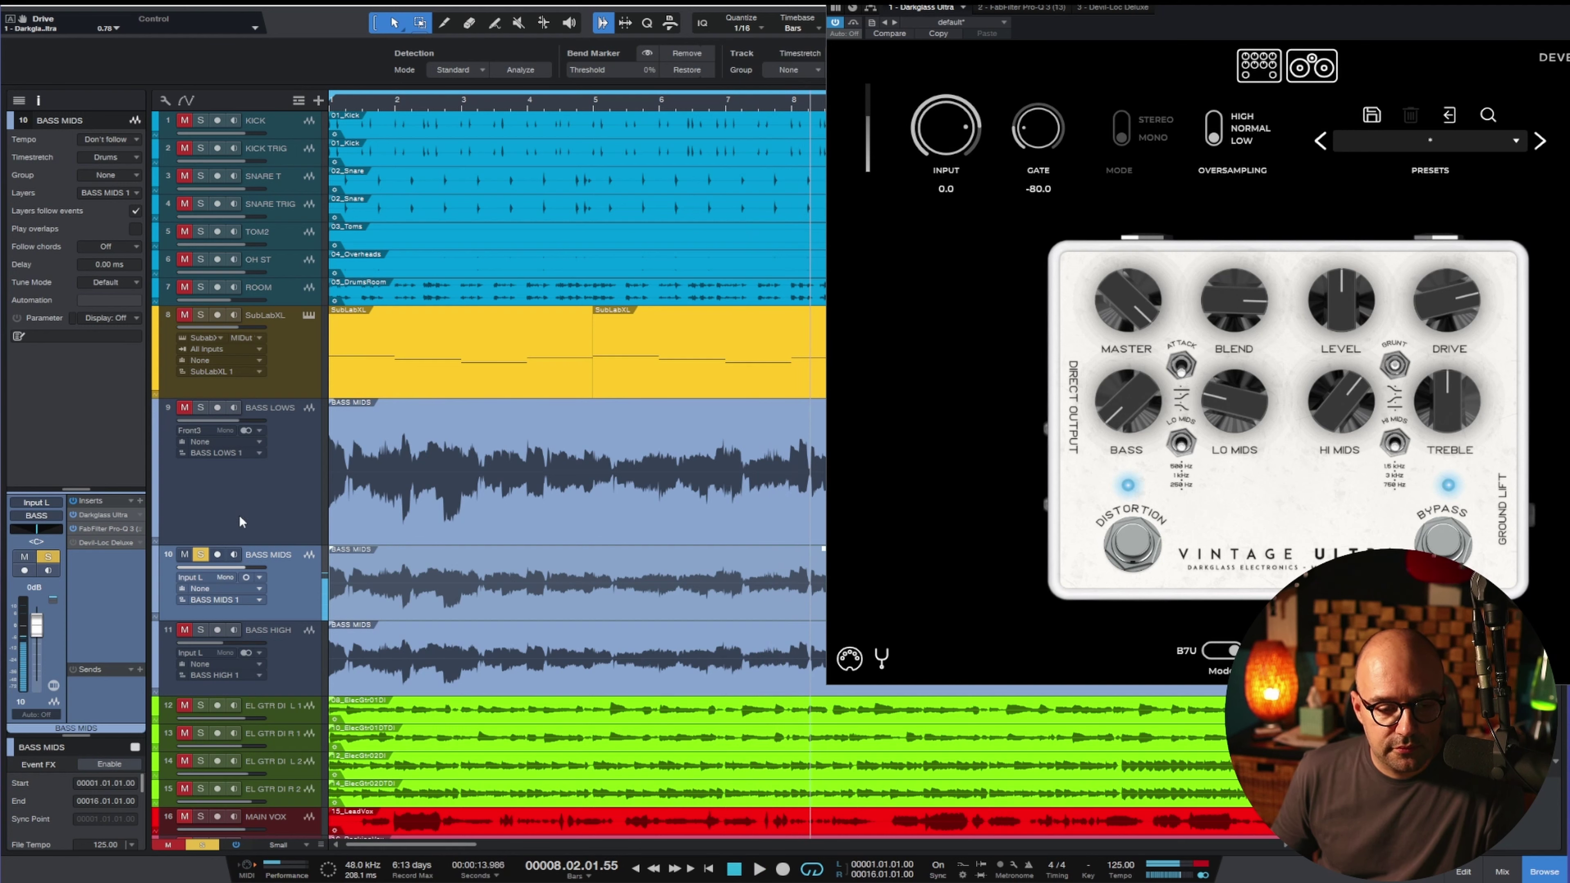
{"action": "left_click", "coordinate": [196, 556]}
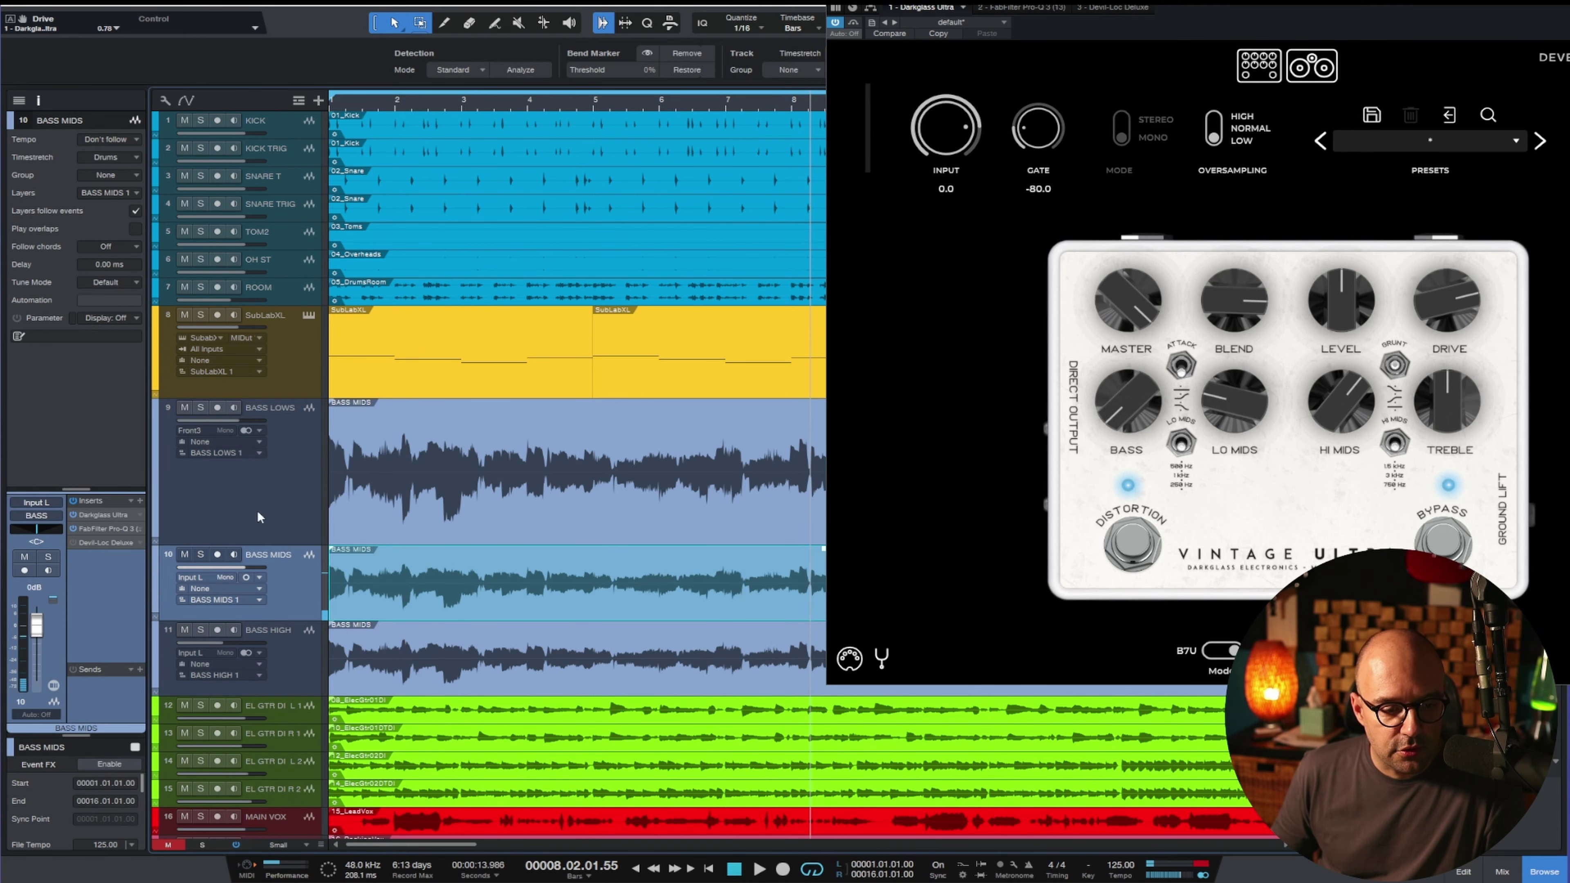
Look through the Devil-Loc Deluxe and Pro-Q 3 inserts on BASS MIDS and return to Darkglass Ultra.
{"action": "left_click", "coordinate": [1108, 7]}
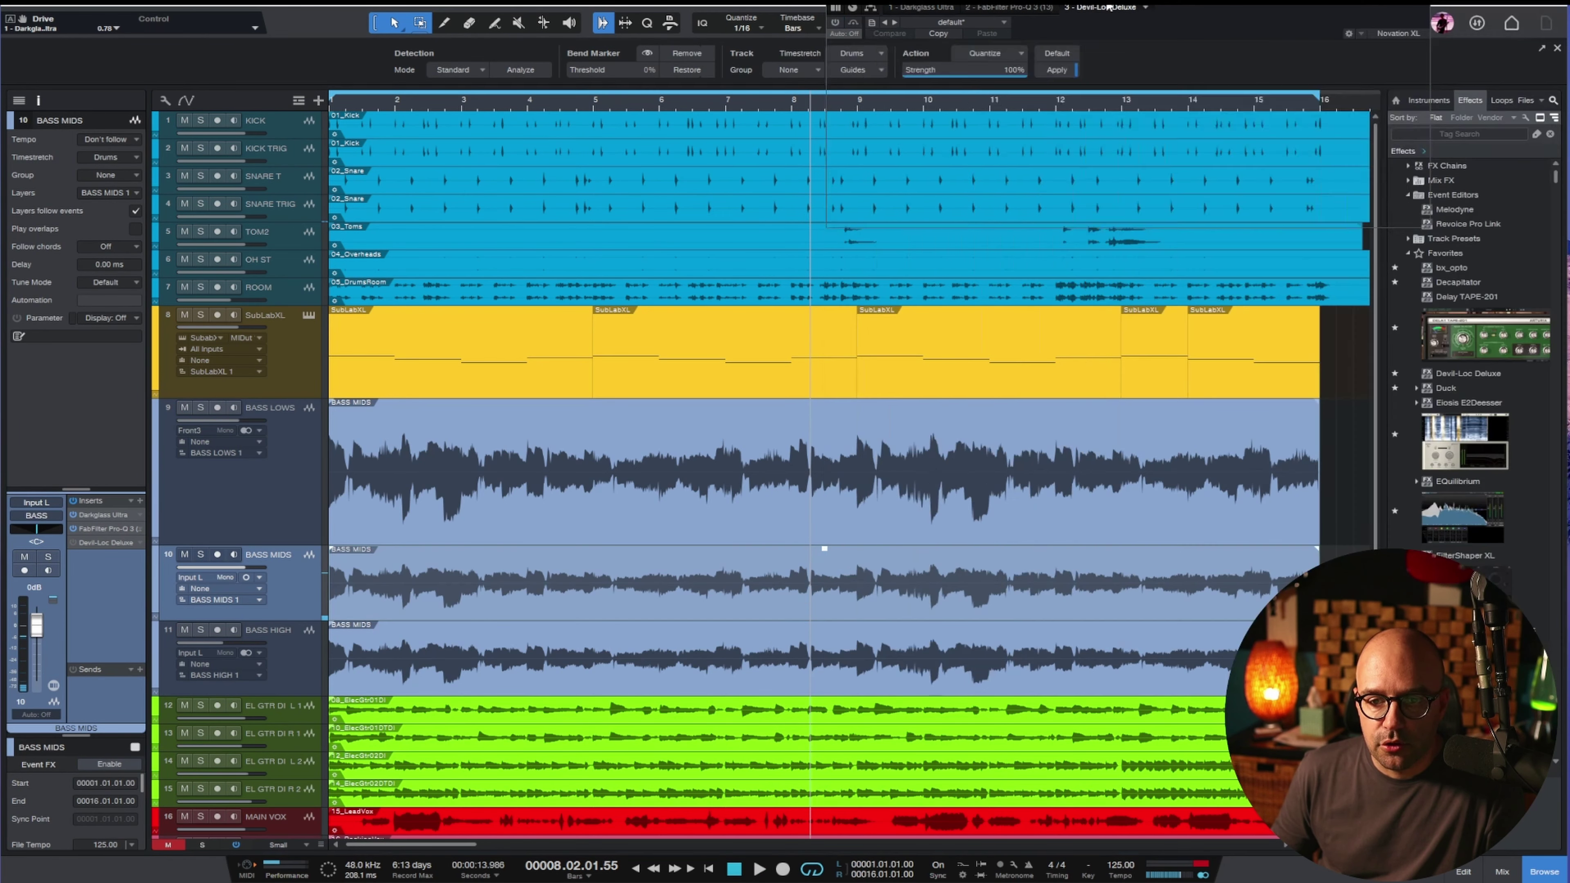
{"action": "left_click", "coordinate": [978, 9]}
{"action": "left_click", "coordinate": [922, 7]}
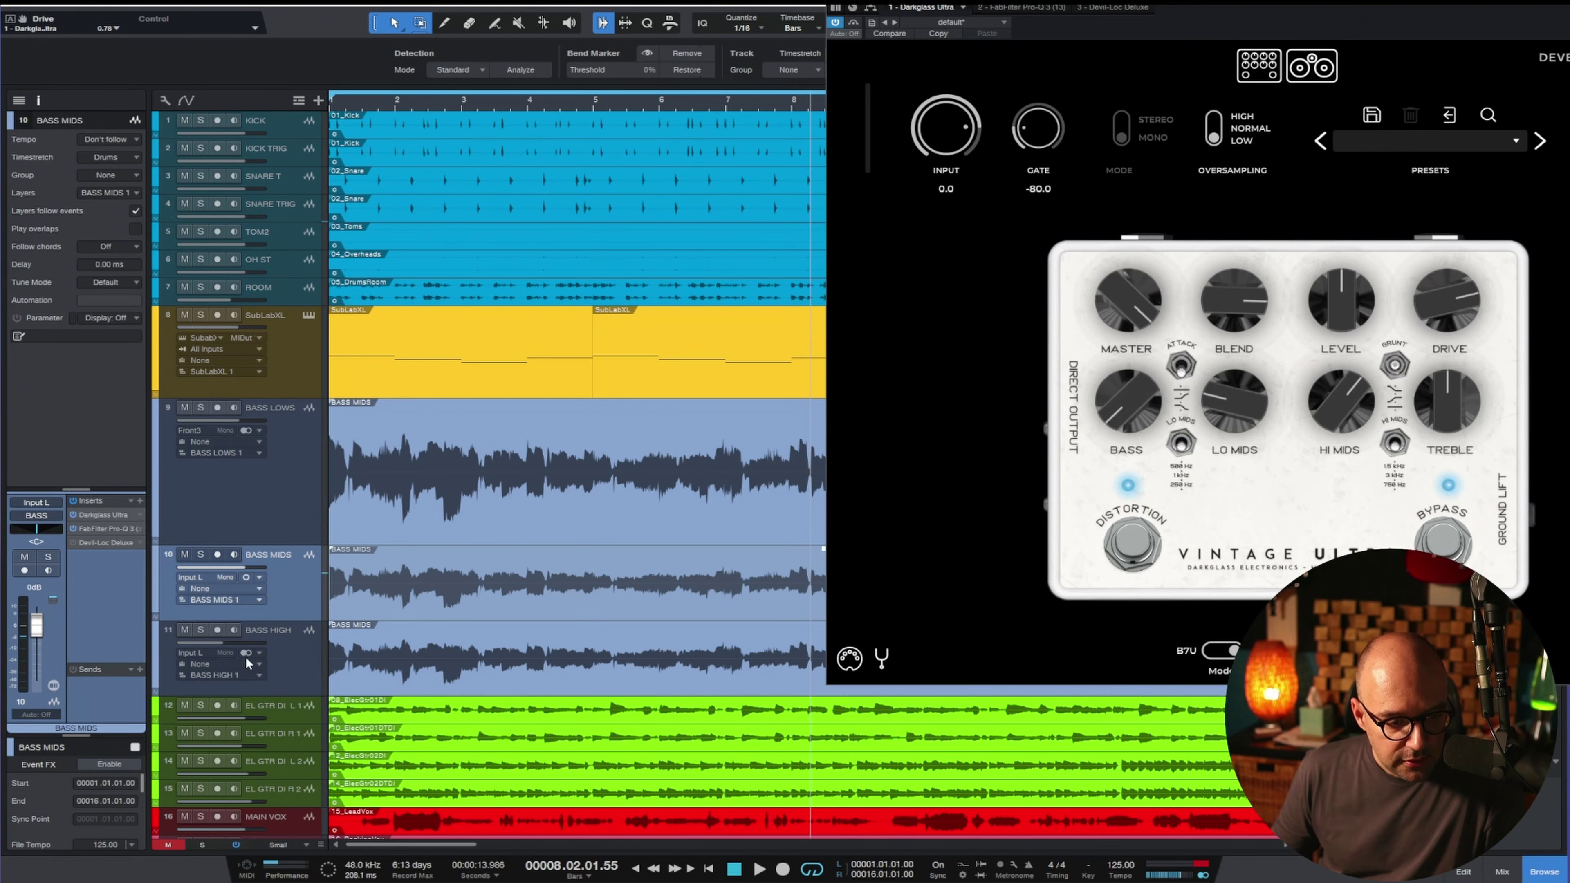
Solo the BASS HIGH track, select it and place the playhead at bar 4.
{"action": "left_click", "coordinate": [201, 630]}
{"action": "left_click", "coordinate": [362, 675]}
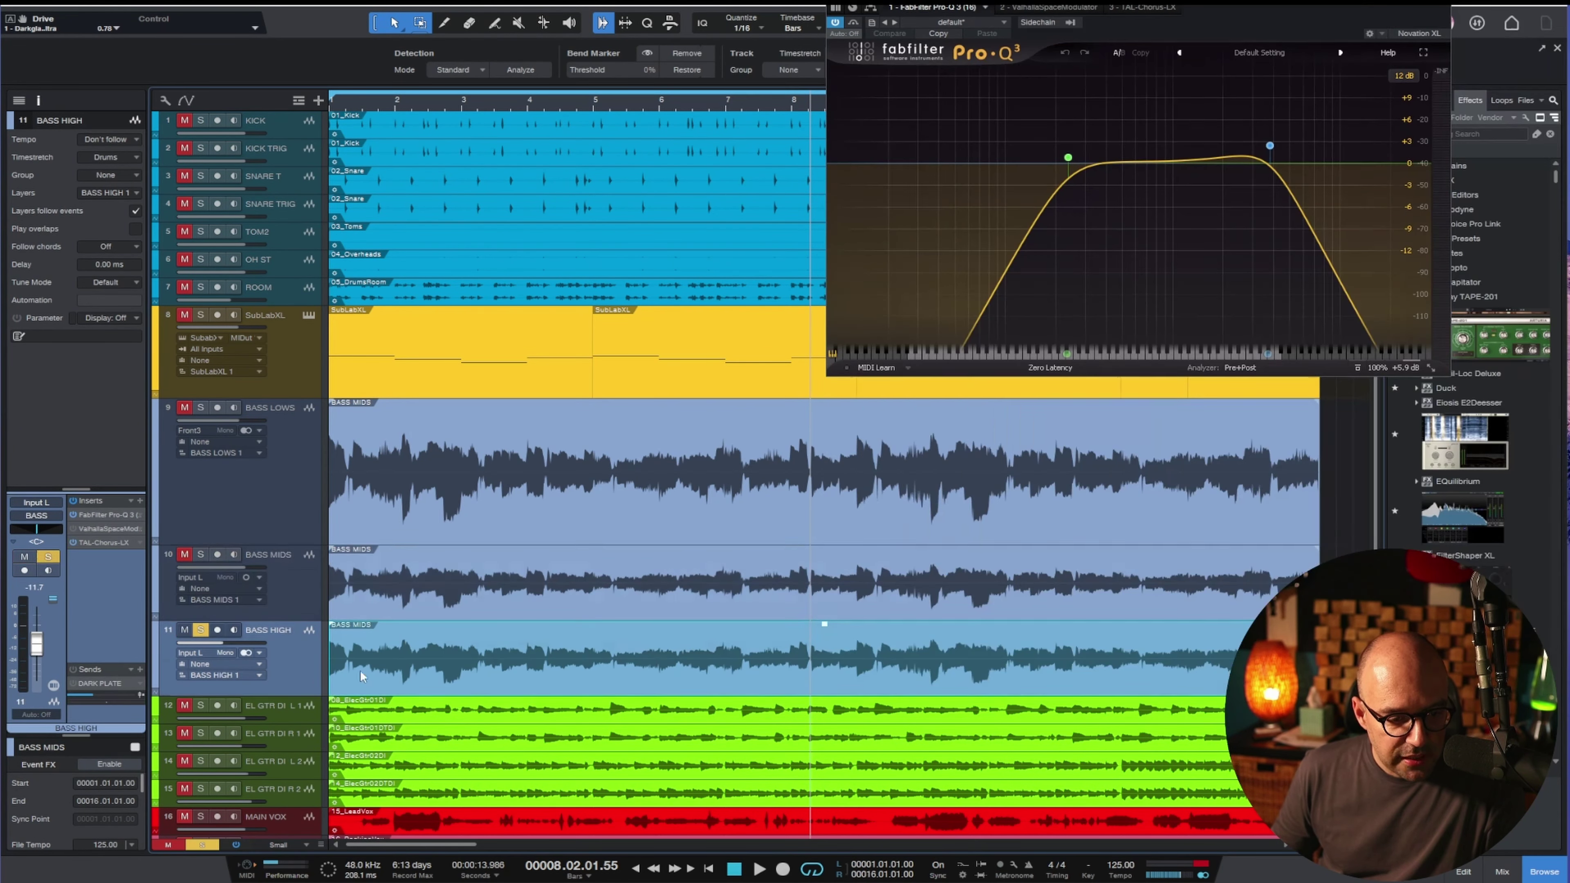
{"action": "left_click", "coordinate": [531, 102]}
Examine the Pro-Q 3 filter bands on BASS HIGH, and listen to the track with its TAL-Chorus-LX insert open.
{"action": "left_click", "coordinate": [1068, 158]}
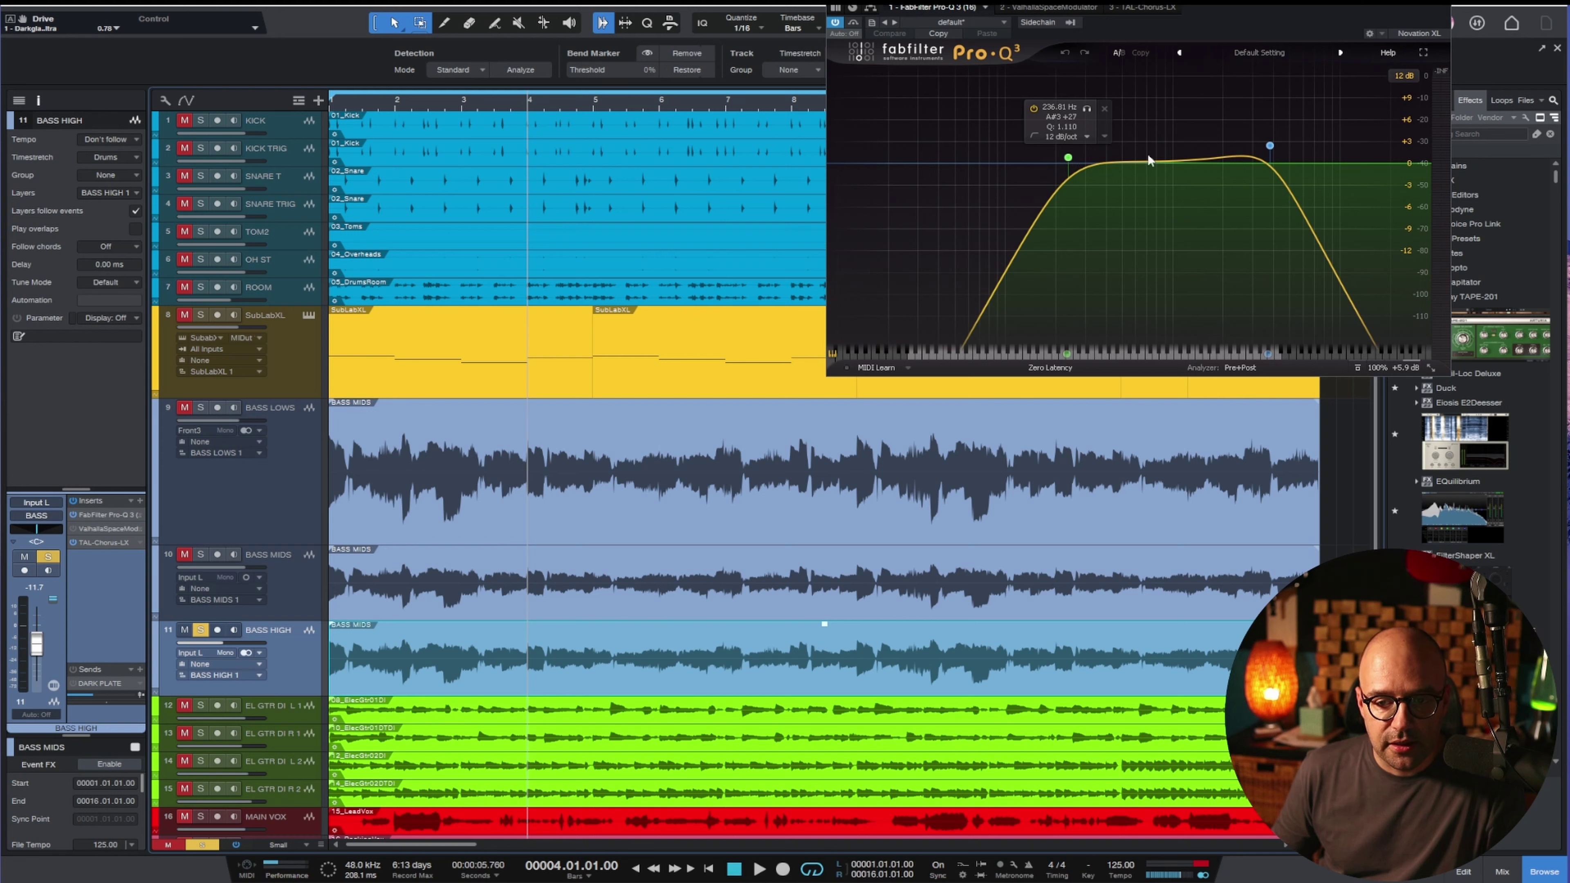
{"action": "left_click", "coordinate": [1269, 146]}
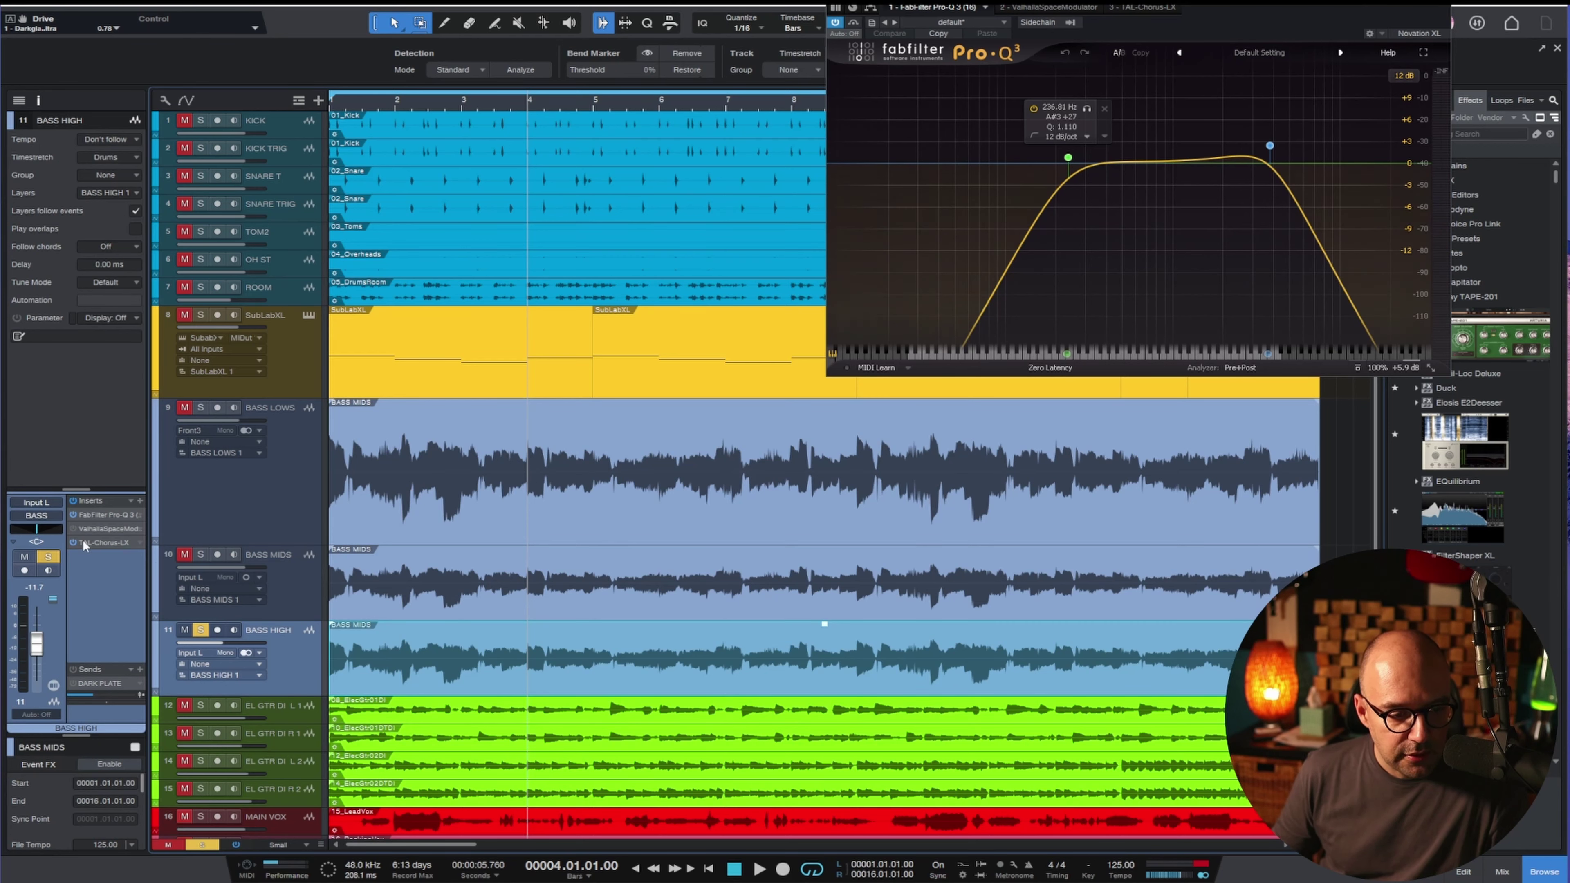
{"action": "left_click", "coordinate": [97, 550]}
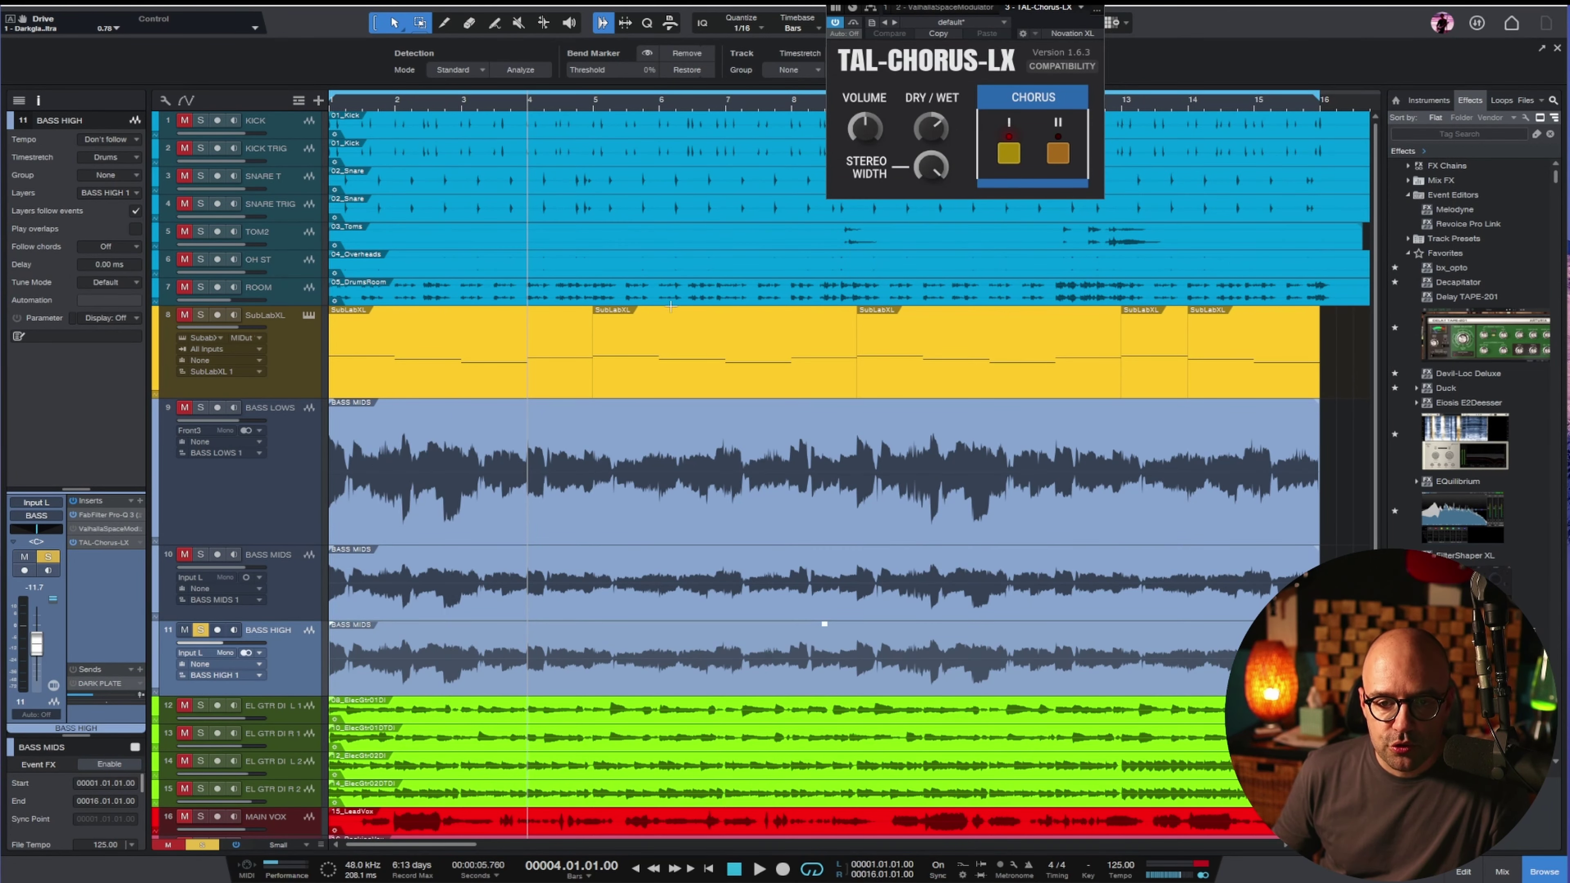
{"action": "key", "text": "space"}
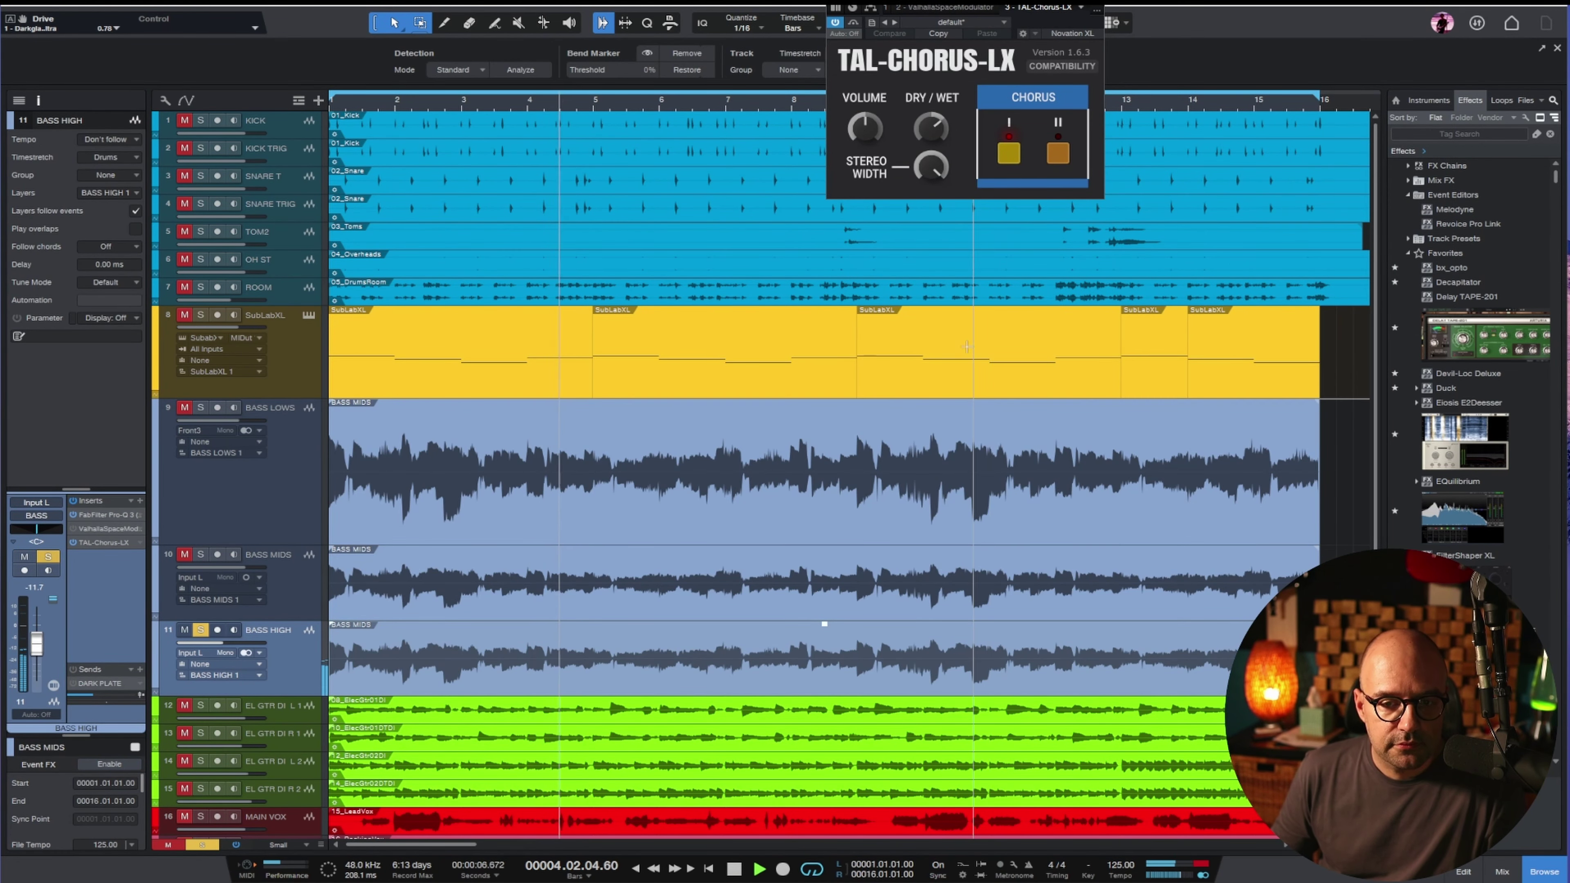
Solo BASS LOWS and BASS MIDS along with BASS HIGH, listen to all three together, and close the plug-in window.
{"action": "left_click", "coordinate": [285, 473]}
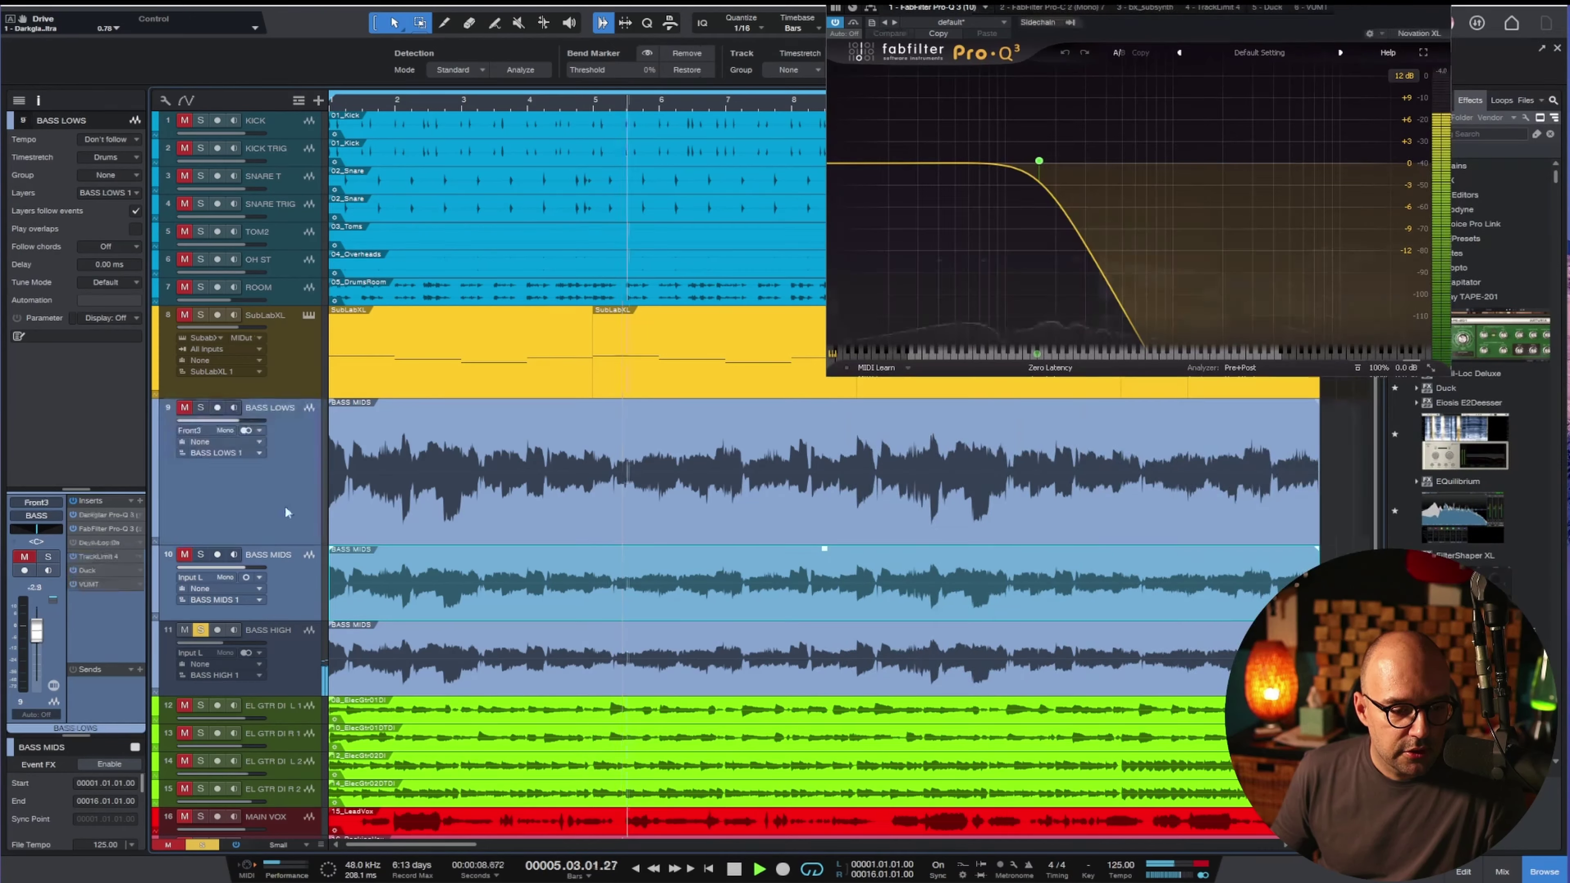
{"action": "left_click", "coordinate": [201, 408]}
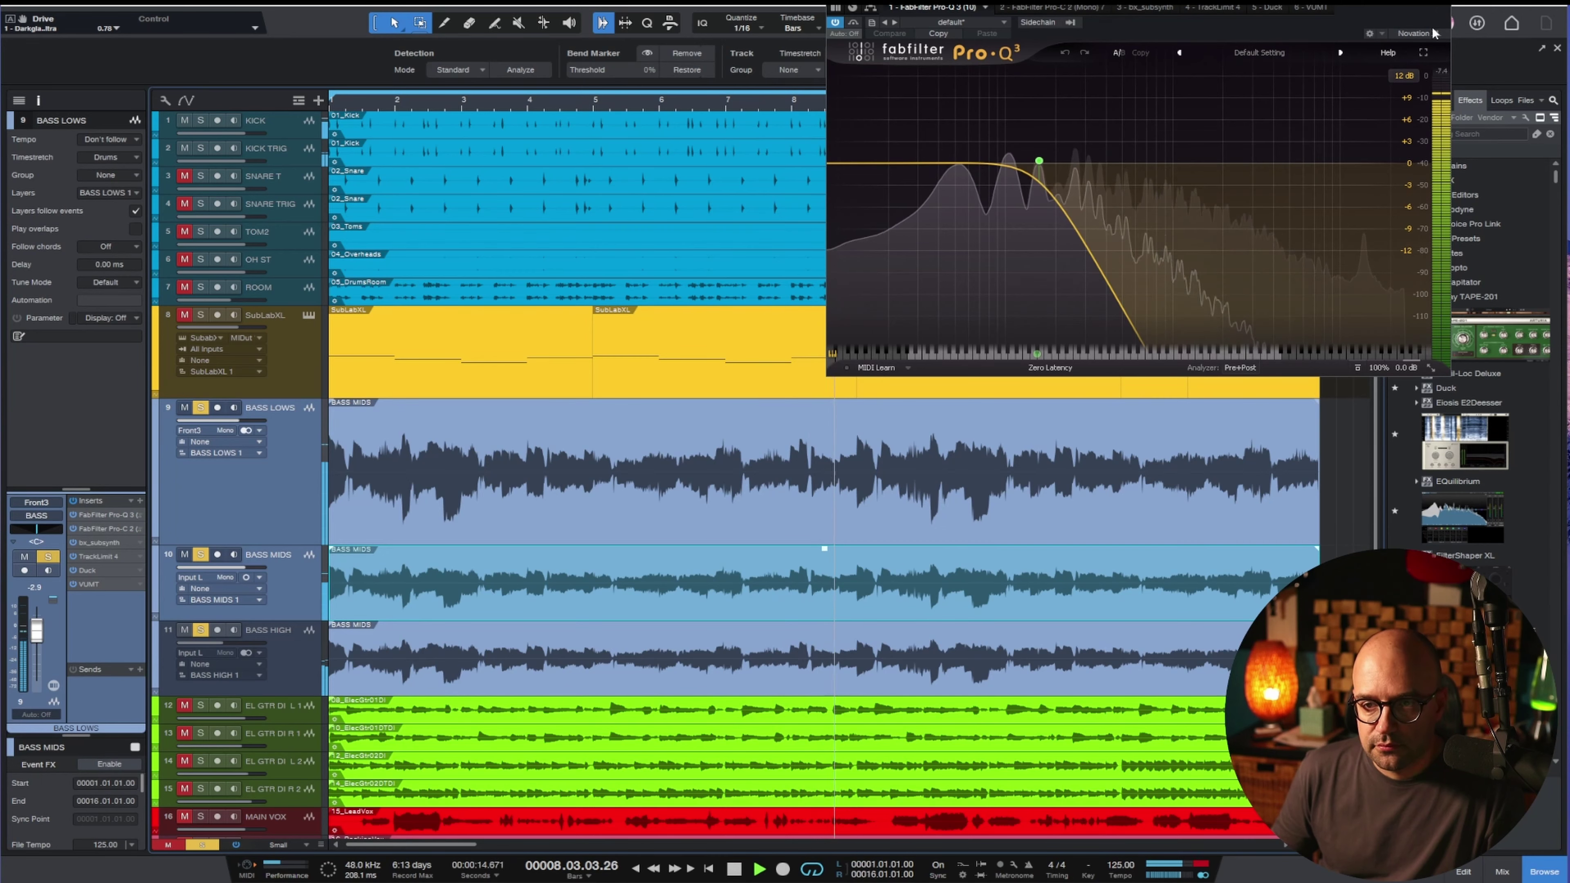
{"action": "left_click", "coordinate": [1443, 9]}
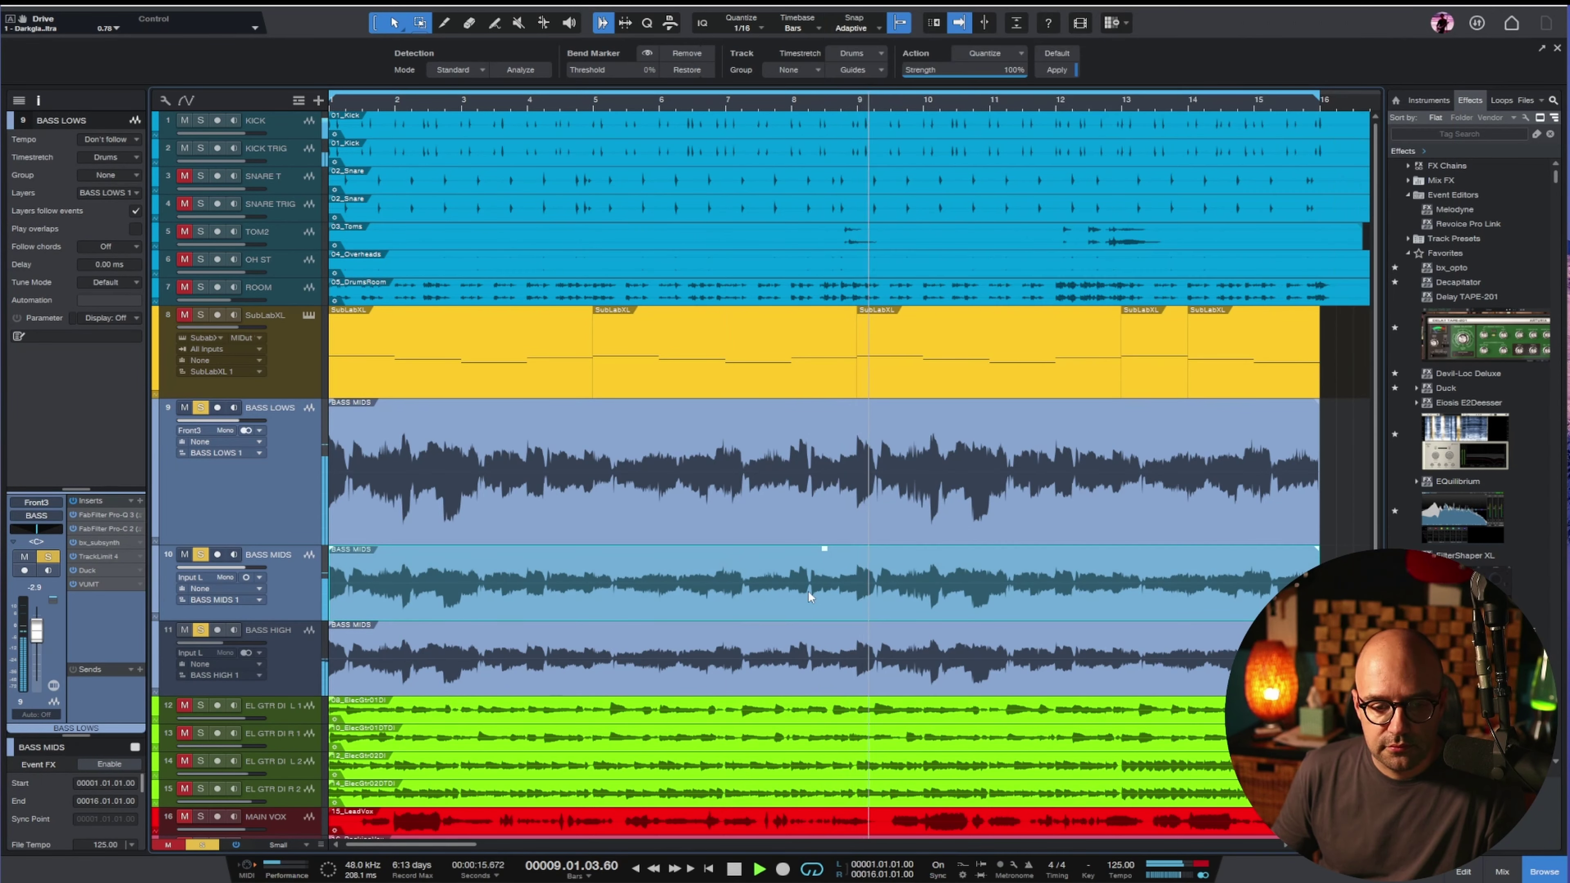
{"action": "key", "text": "space"}
{"action": "left_click", "coordinate": [941, 482]}
Show the mixer and inspect the TrackLimit and VUMT inserts on the BASS bus.
{"action": "key", "text": "F3"}
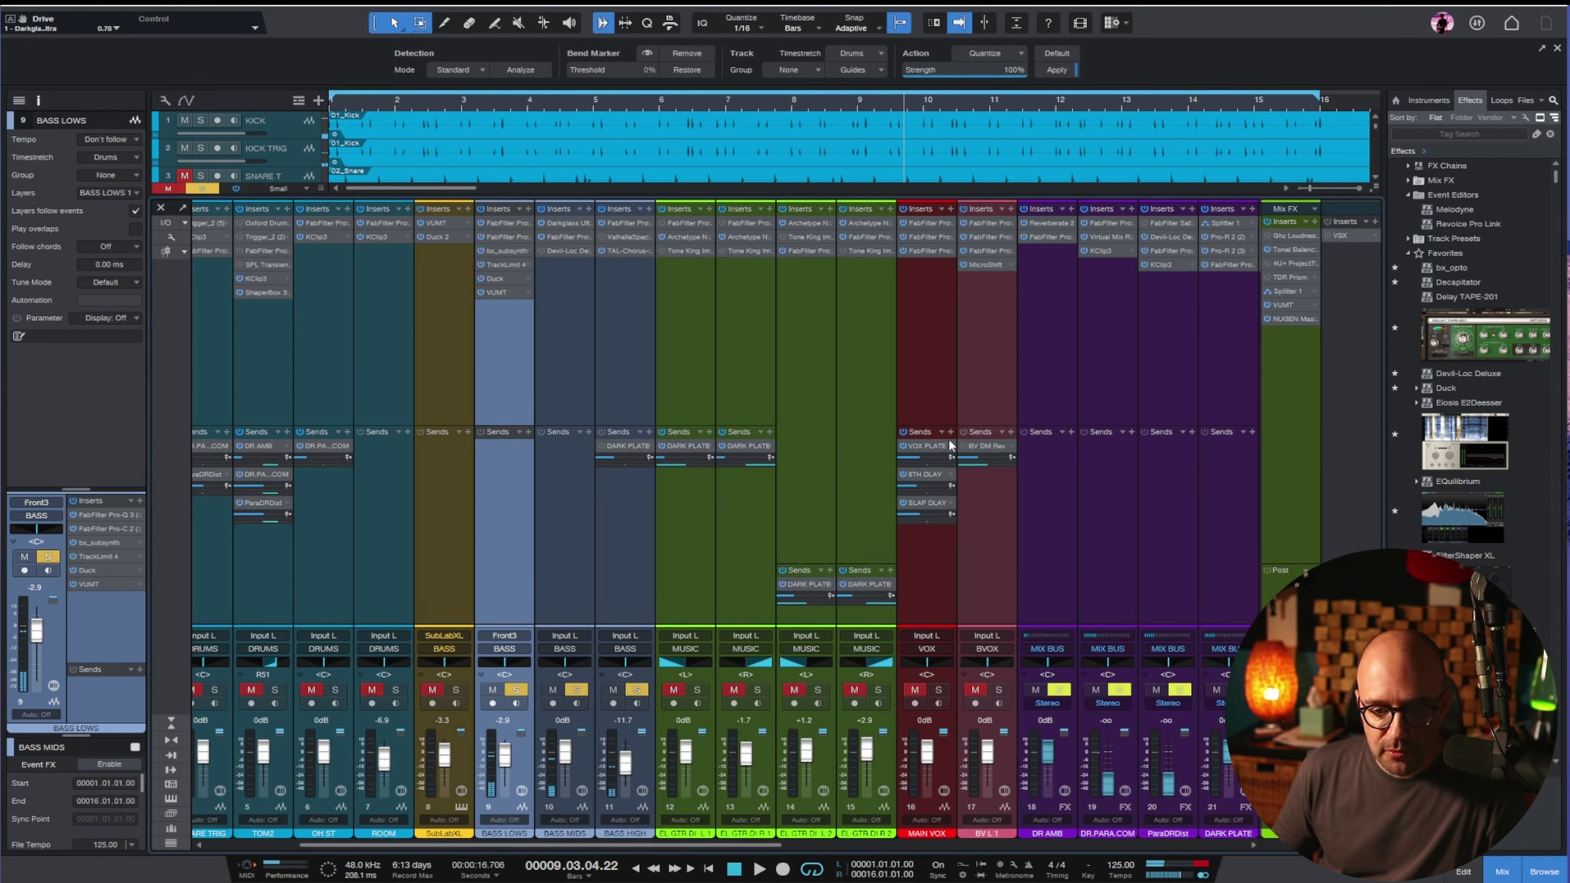
{"action": "left_click_drag", "start_coordinate": [648, 846], "coordinate": [1187, 847]}
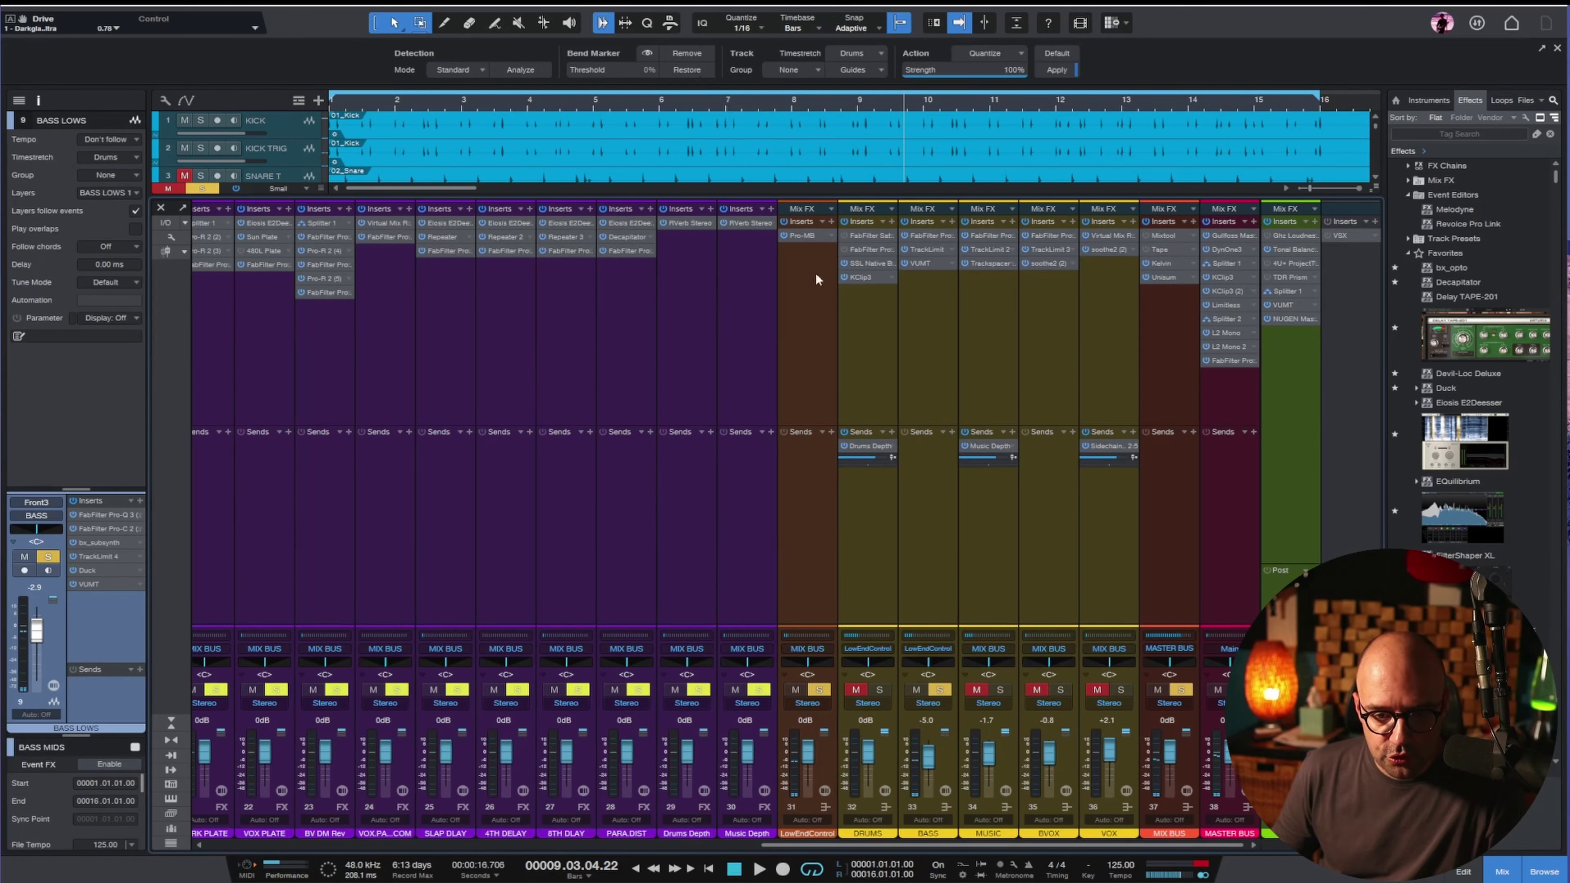
{"action": "left_click", "coordinate": [928, 252]}
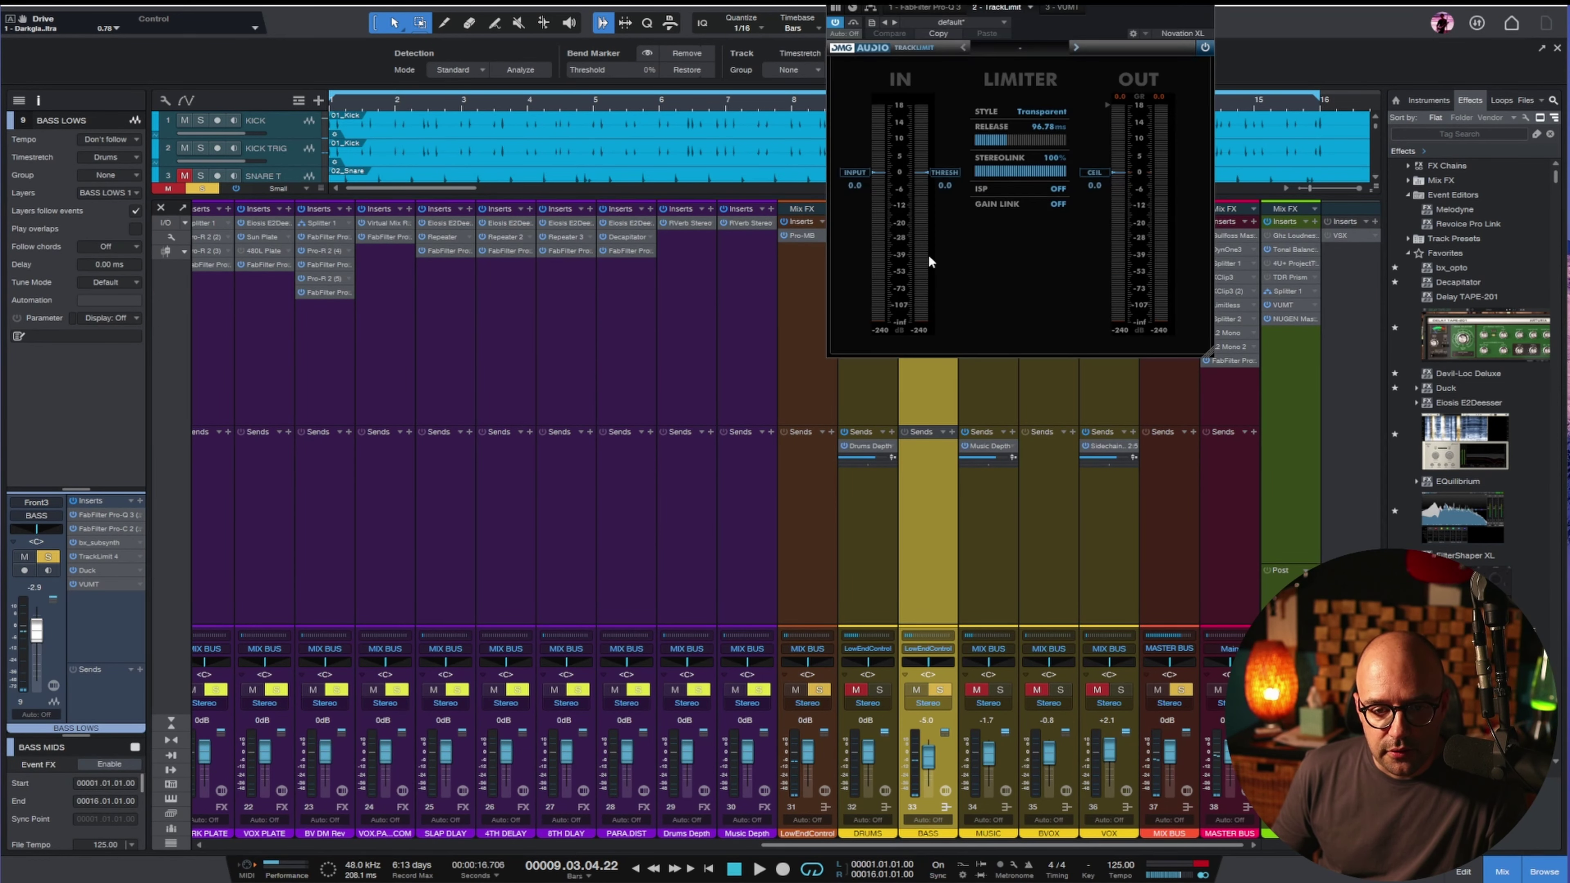
{"action": "left_click", "coordinate": [1071, 11]}
Move the BASS bus VUMT window clear of the bass channels and bring those channels into view in the mixer.
{"action": "left_click_drag", "start_coordinate": [1103, 7], "coordinate": [803, 247]}
{"action": "left_click_drag", "start_coordinate": [1008, 845], "coordinate": [451, 846]}
{"action": "left_click_drag", "start_coordinate": [868, 257], "coordinate": [1169, 301]}
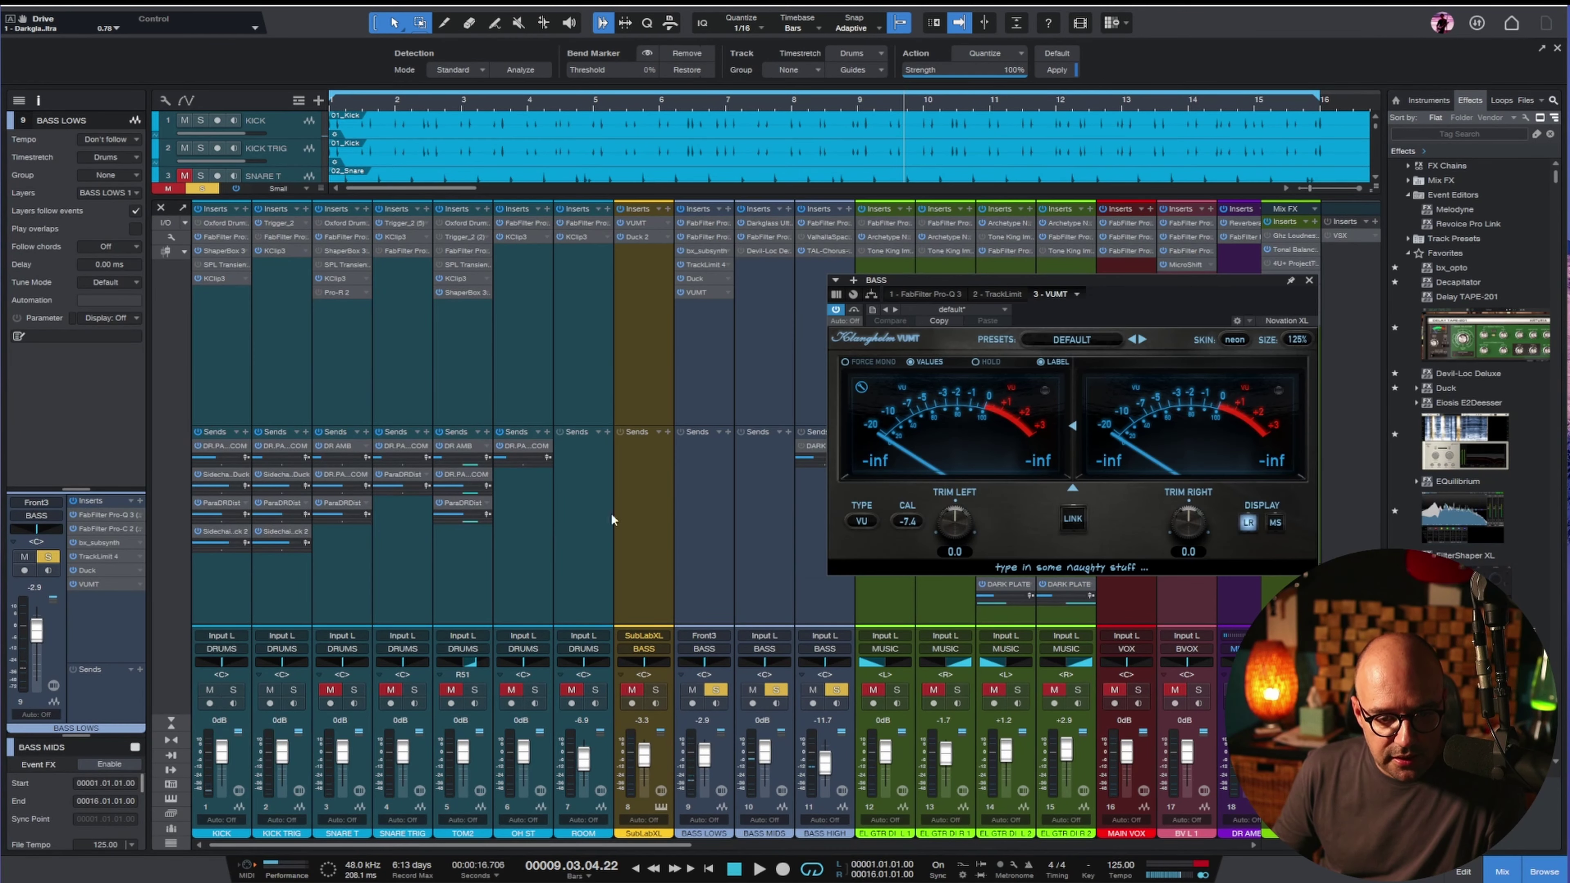
Play the song while inspecting Pro-C 2 on BASS LOWS, Darkglass Ultra on BASS MIDS and TAL-Chorus-LX on BASS HIGH.
{"action": "left_click", "coordinate": [728, 347]}
{"action": "left_click", "coordinate": [708, 237]}
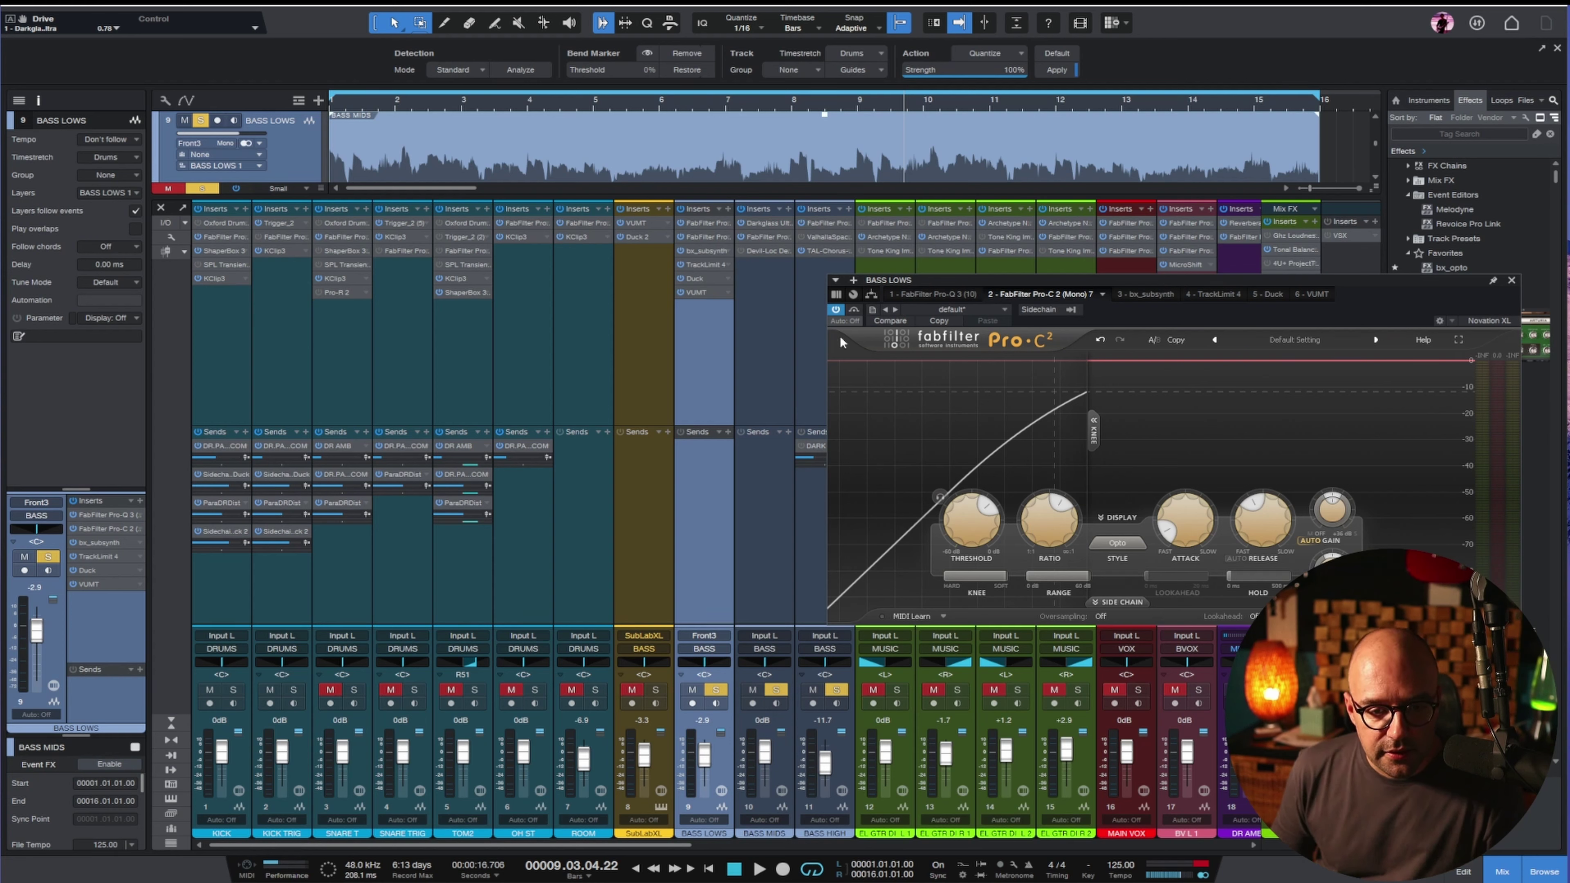
{"action": "key", "text": "space"}
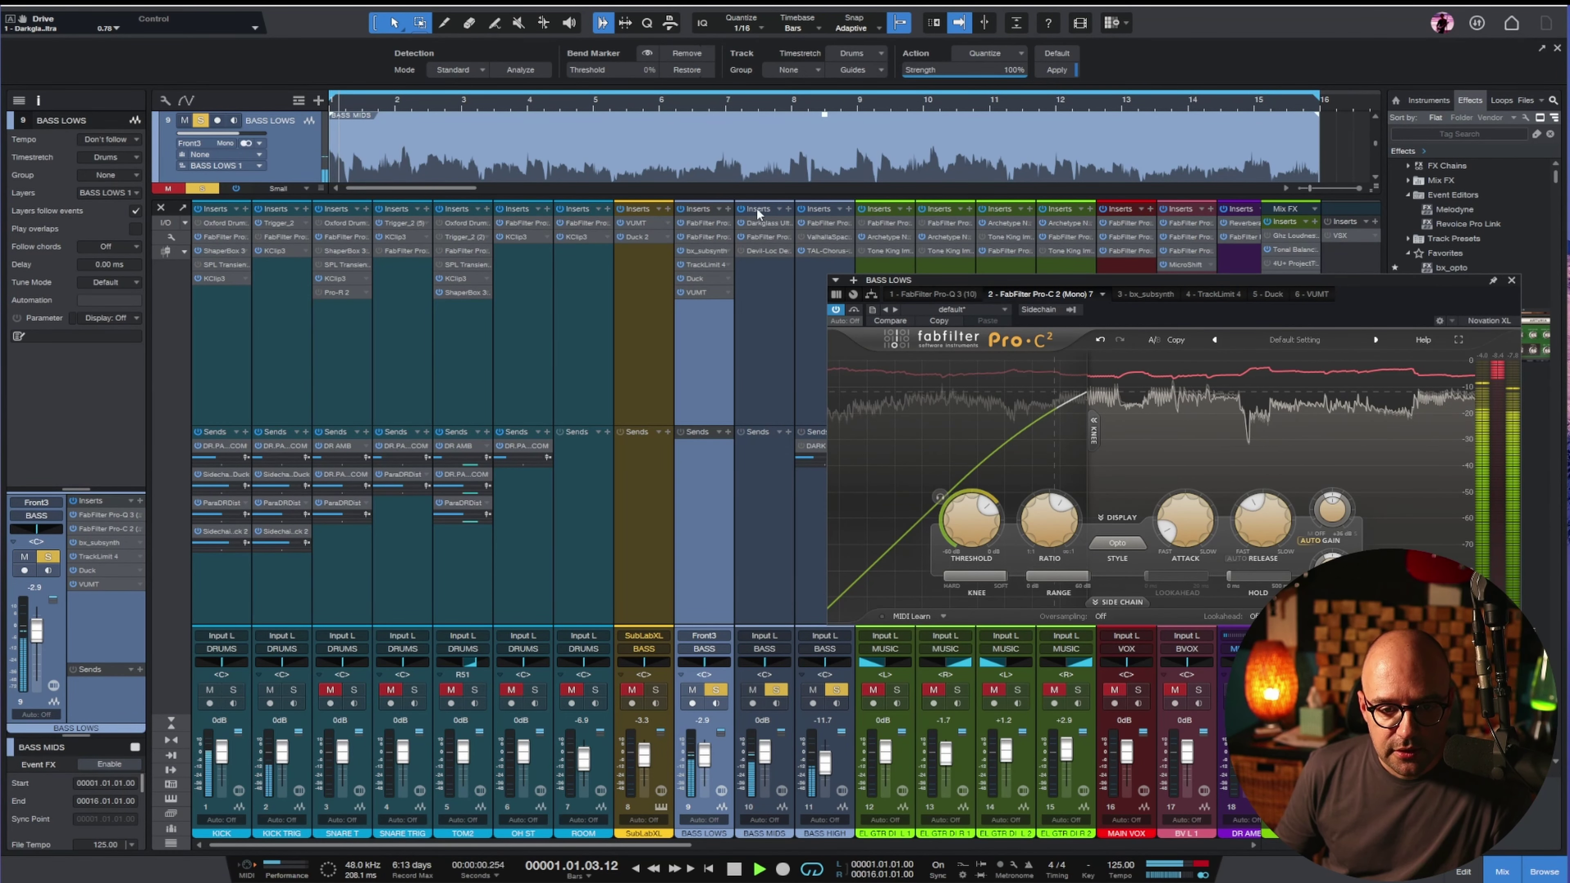
{"action": "left_click", "coordinate": [762, 282]}
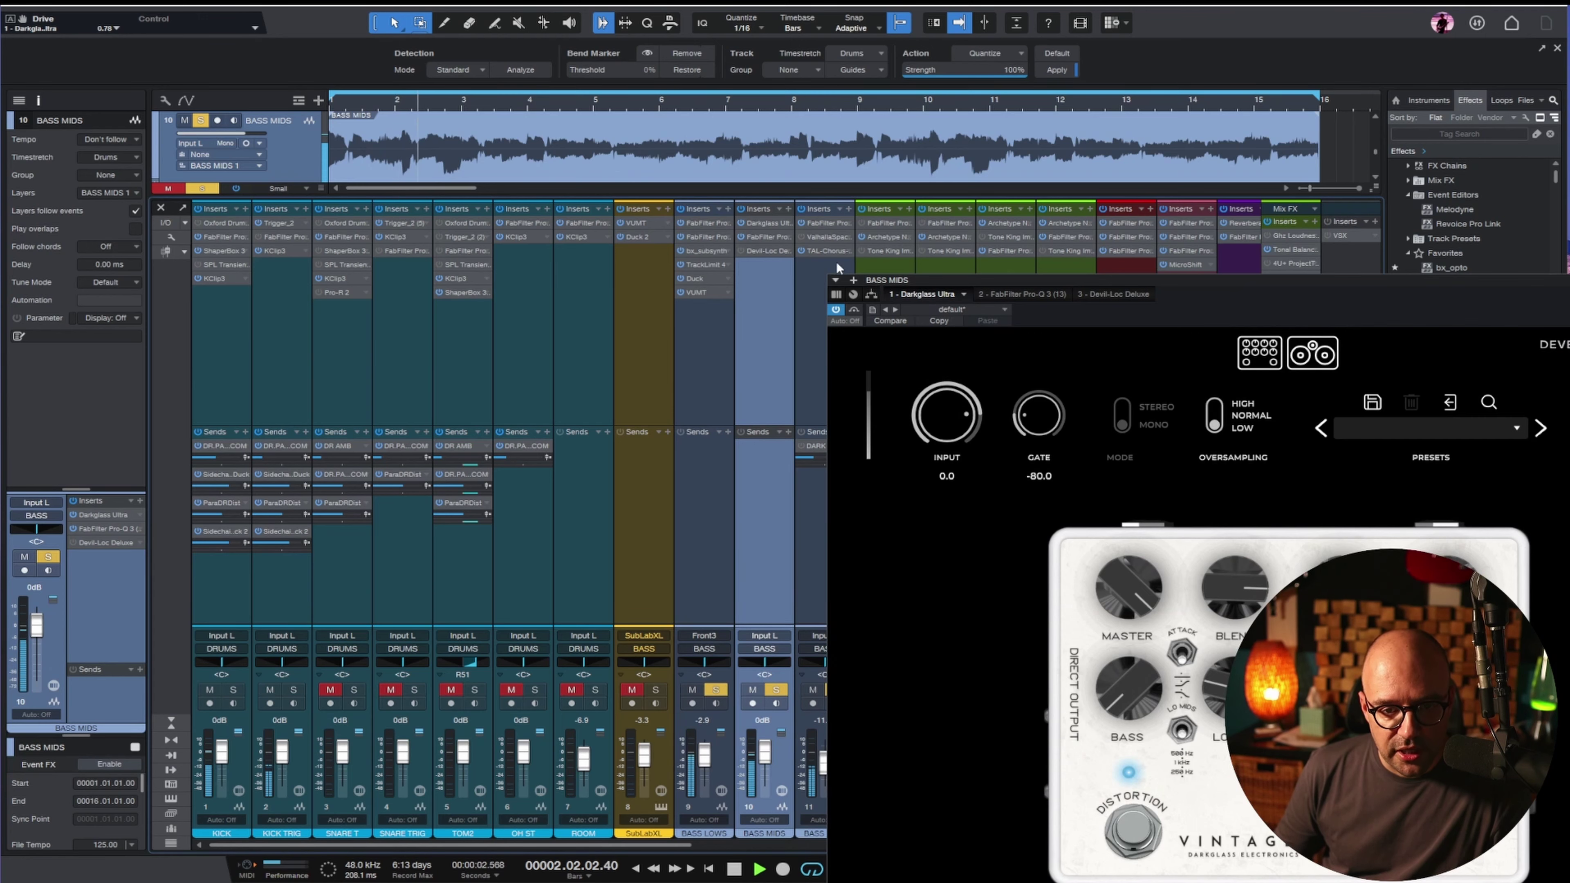
{"action": "left_click", "coordinate": [822, 285]}
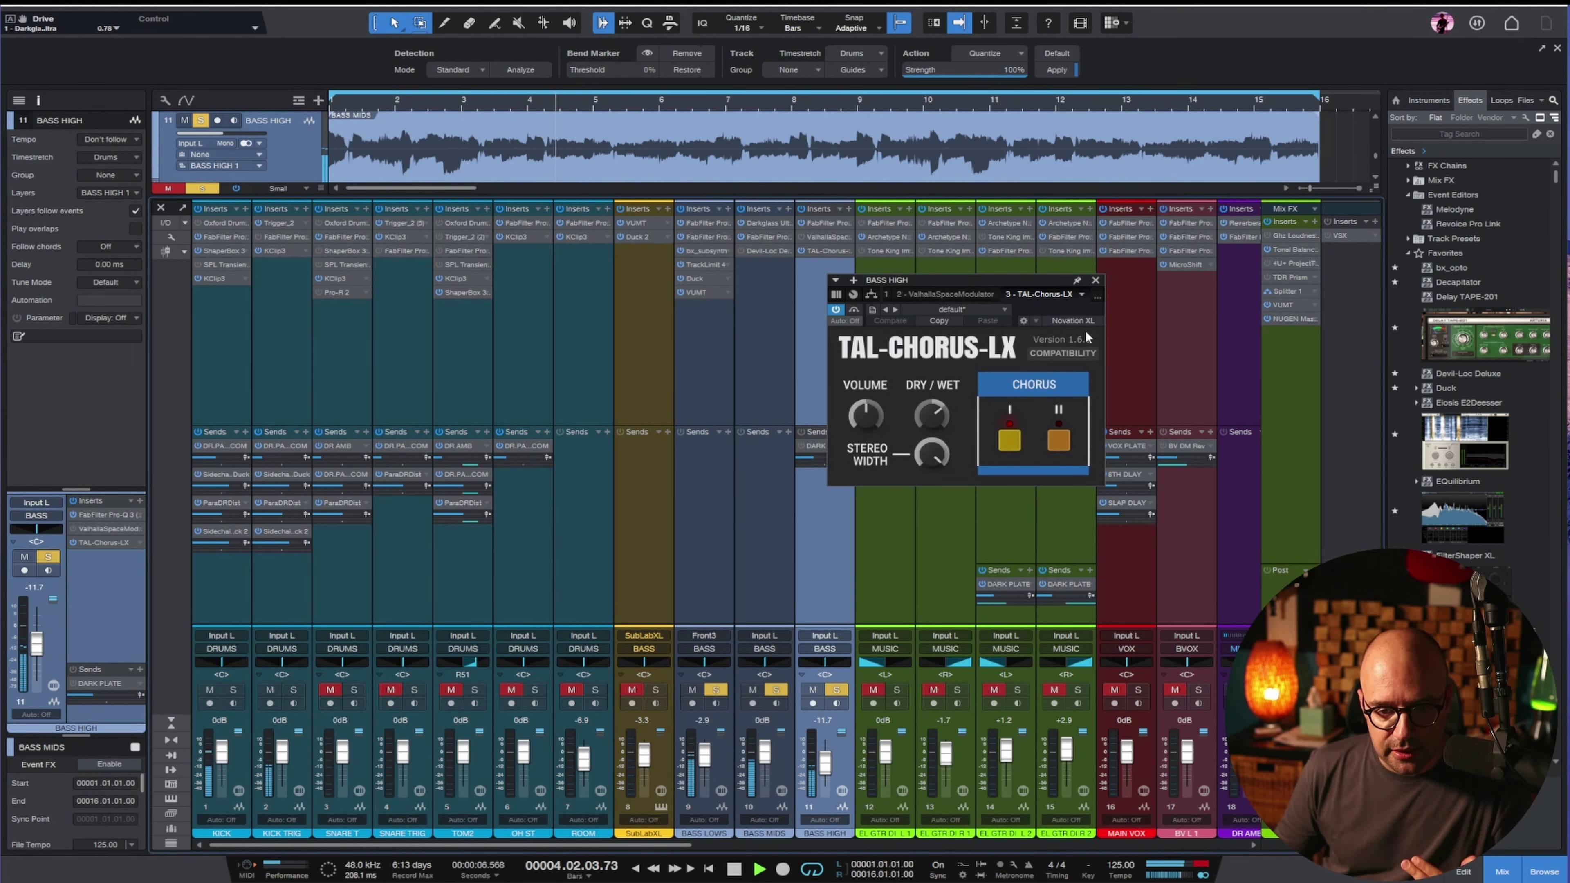
Open TrackLimit on the BASS LOWS channel and set its threshold to -7.6 while the bass plays.
{"action": "left_click", "coordinate": [677, 314]}
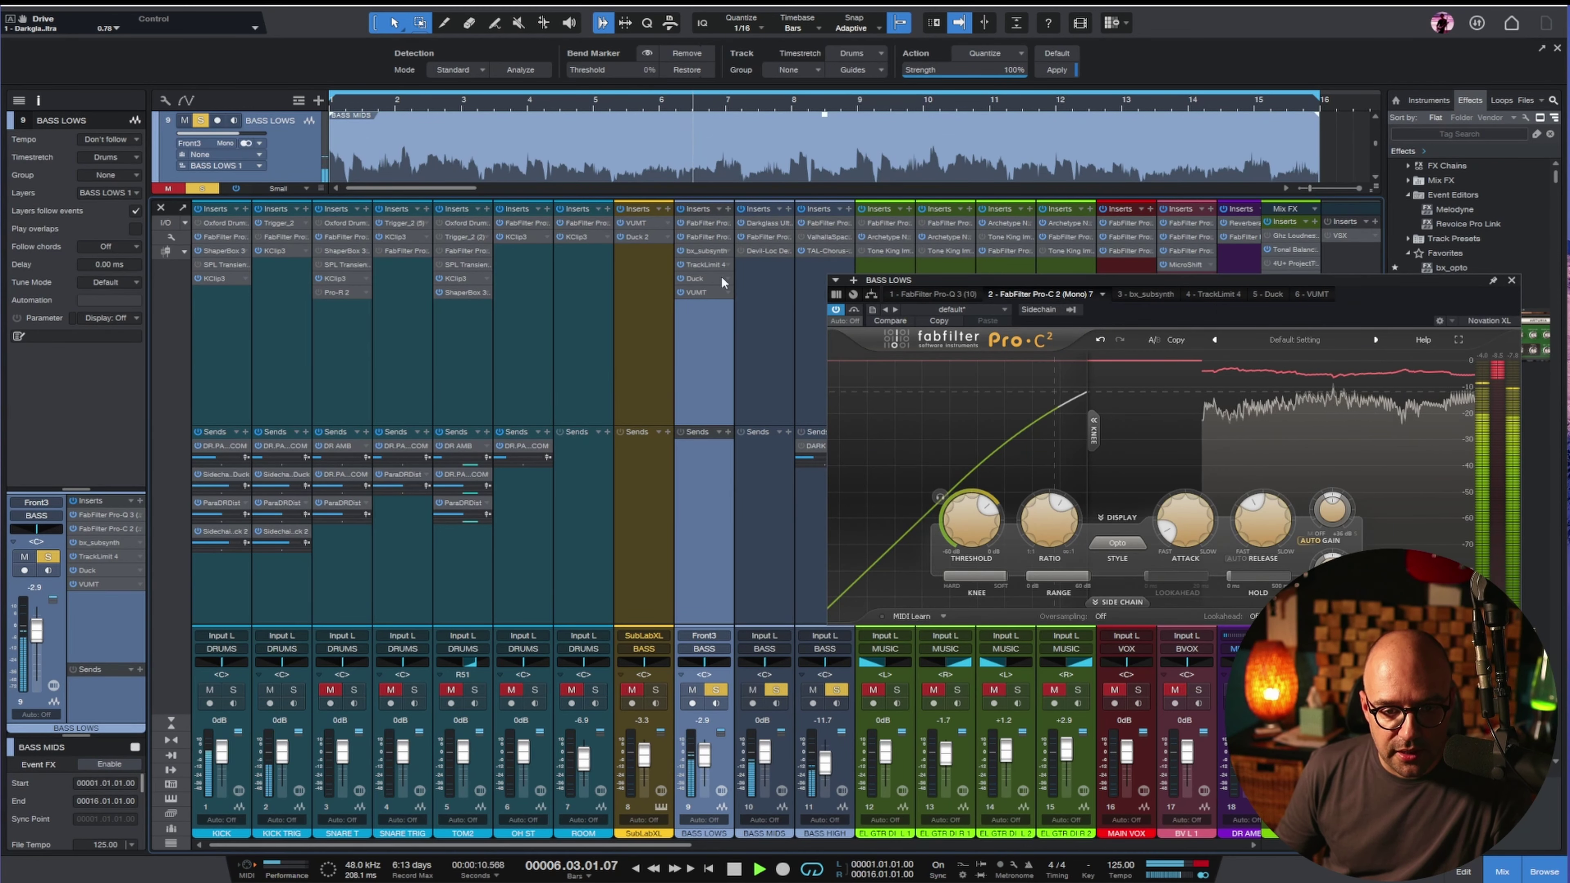
{"action": "double_click", "coordinate": [700, 265]}
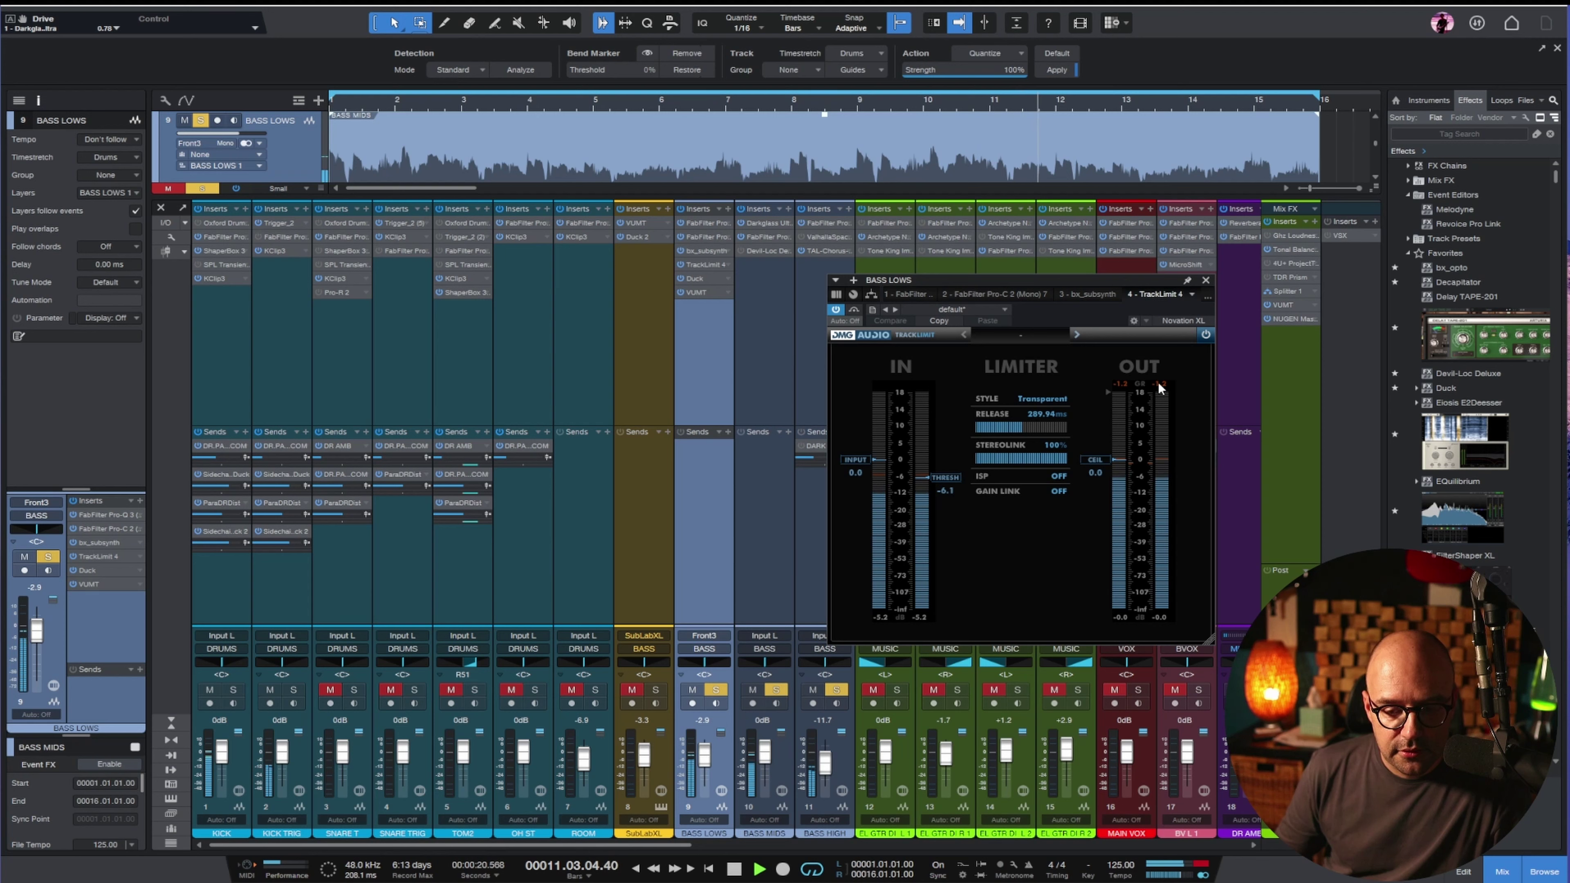
{"action": "left_click_drag", "start_coordinate": [940, 479], "coordinate": [944, 493]}
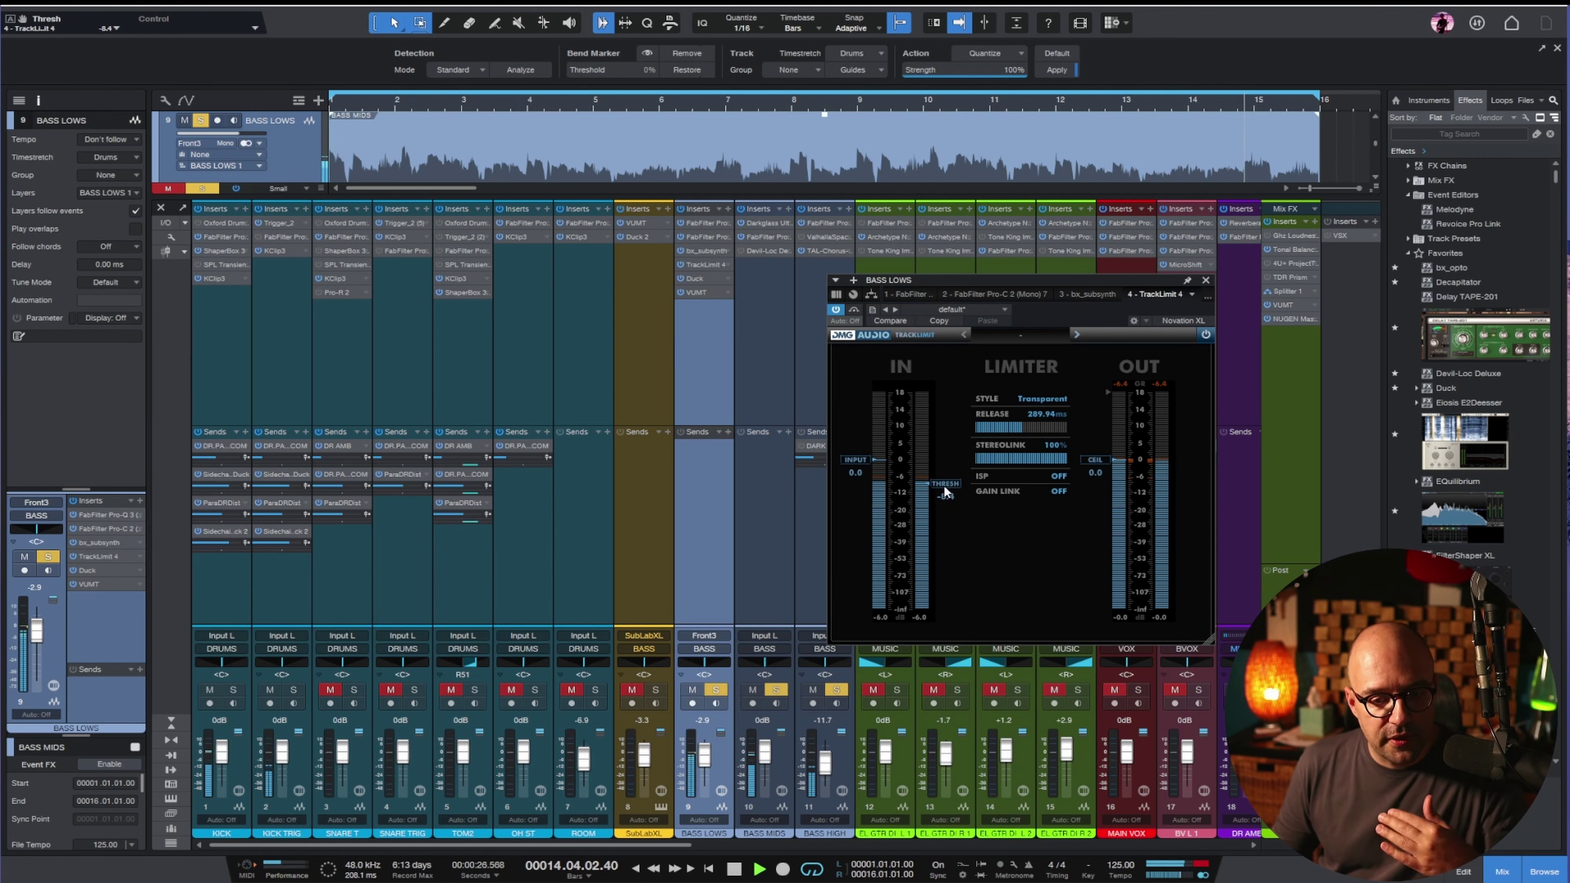
{"action": "left_click_drag", "start_coordinate": [944, 491], "coordinate": [942, 490]}
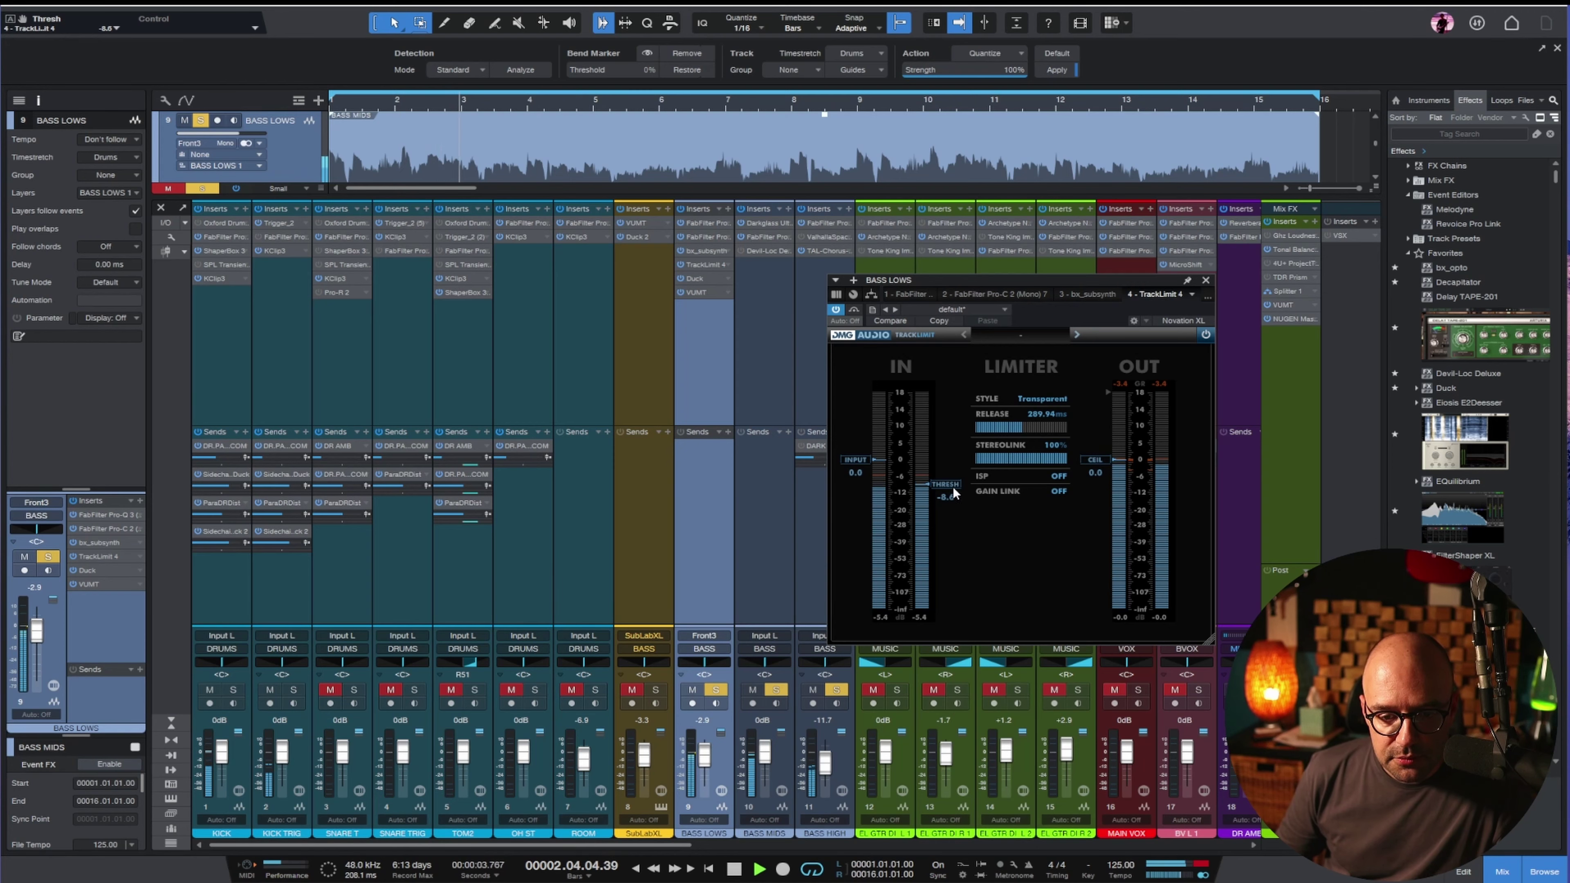
{"action": "left_click_drag", "start_coordinate": [953, 493], "coordinate": [952, 489]}
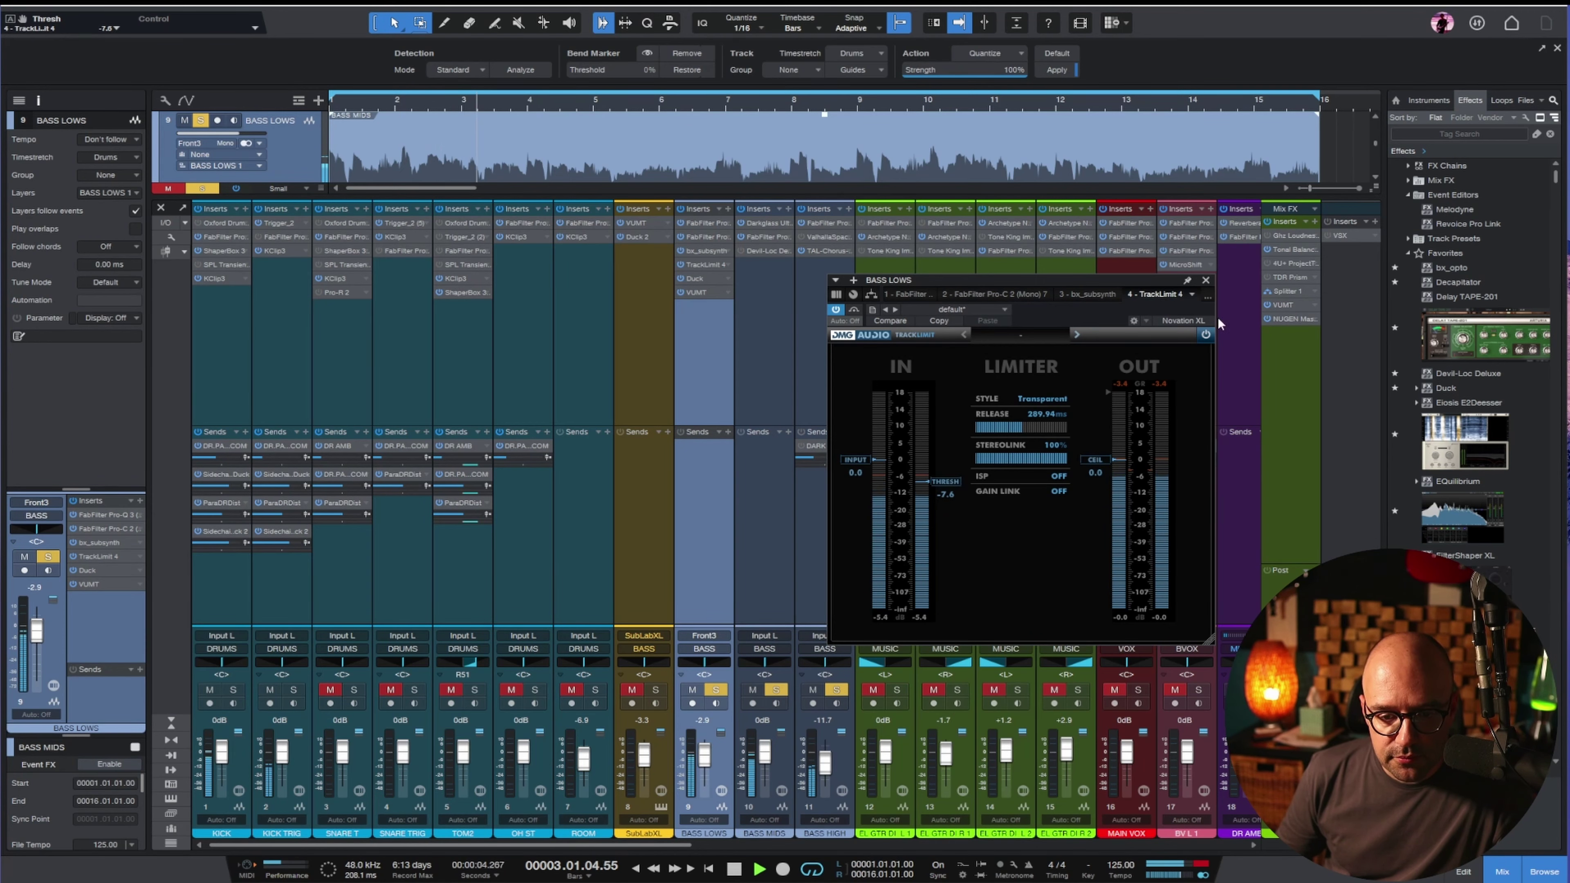
Check the BASS bus level on its VUMT meter during playback, close the meter and stop the song.
{"action": "left_click", "coordinate": [822, 845]}
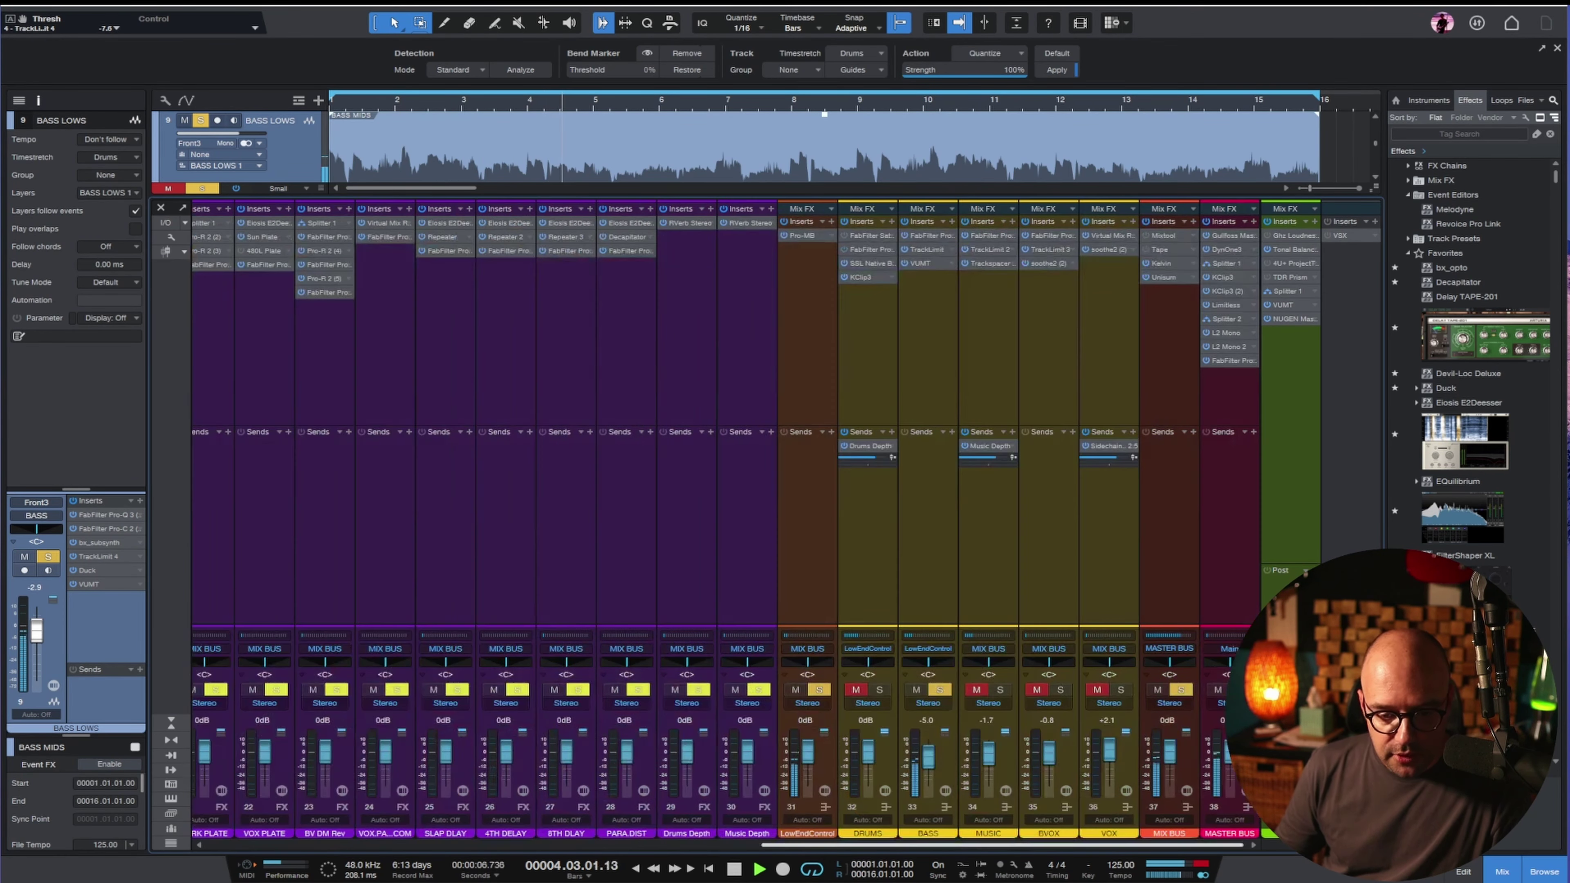
{"action": "left_click", "coordinate": [927, 263]}
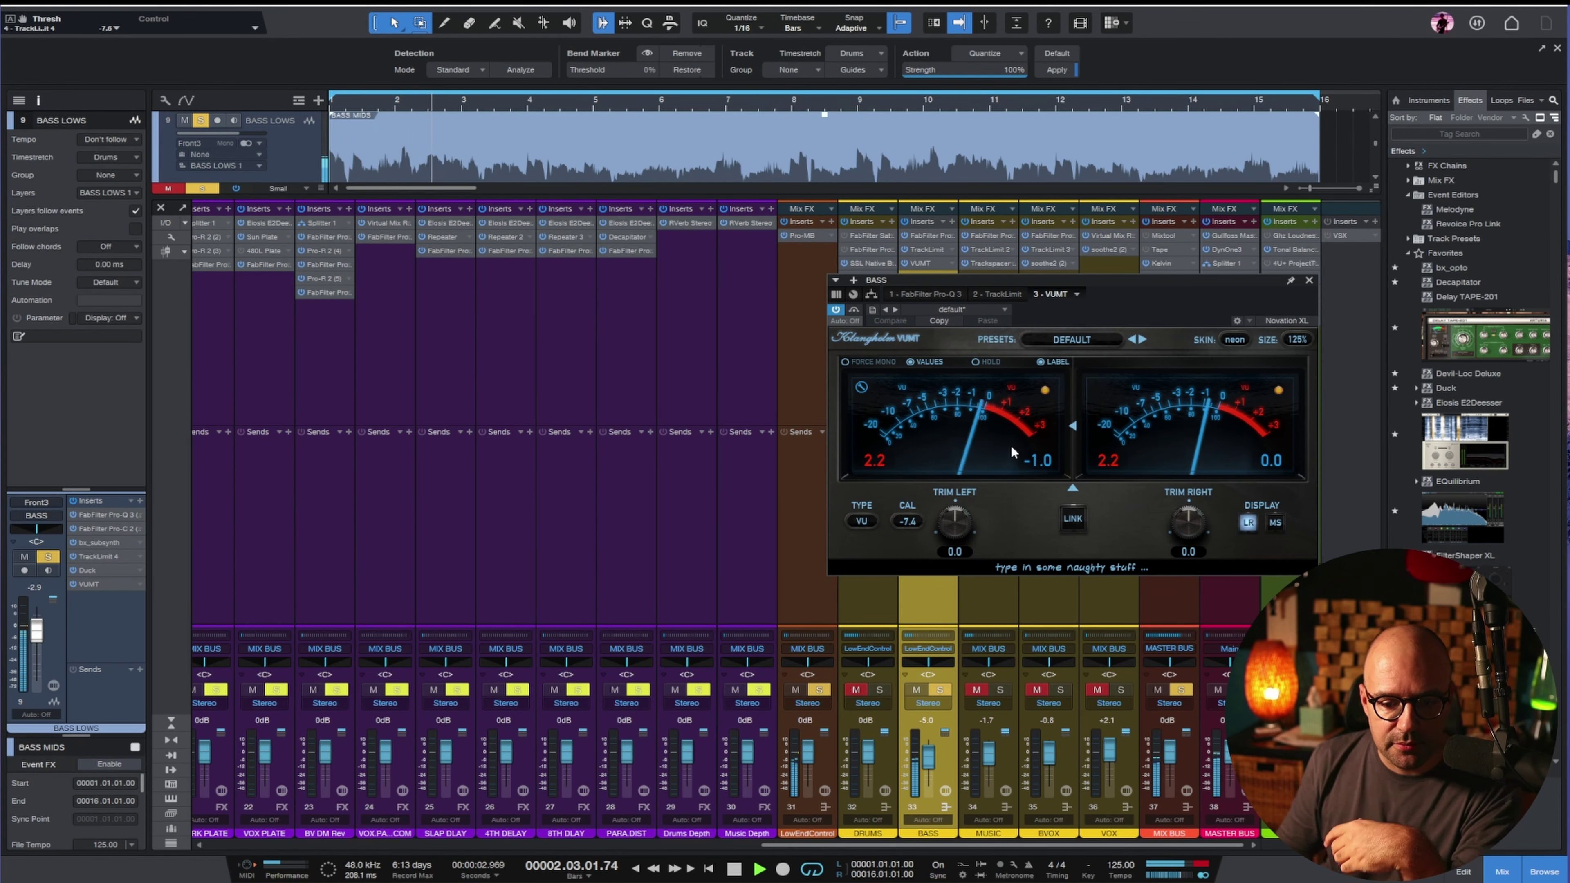
{"action": "left_click", "coordinate": [1310, 279]}
{"action": "key", "text": "space"}
Clear the bass solos in the mixer and play the full mix.
{"action": "left_click", "coordinate": [934, 695]}
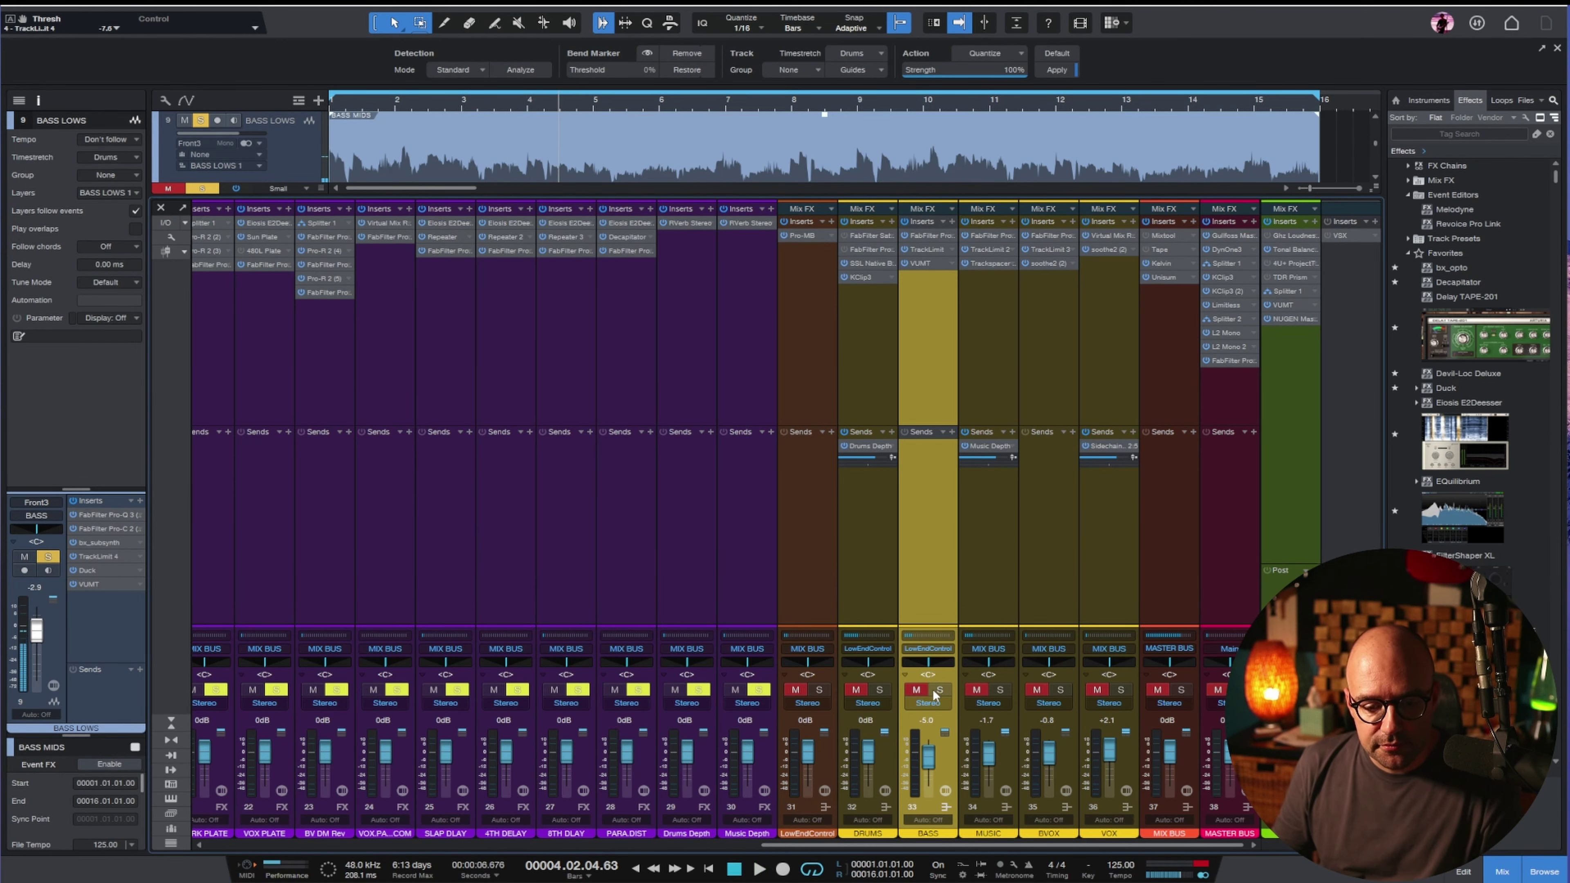
{"action": "left_click", "coordinate": [1219, 691]}
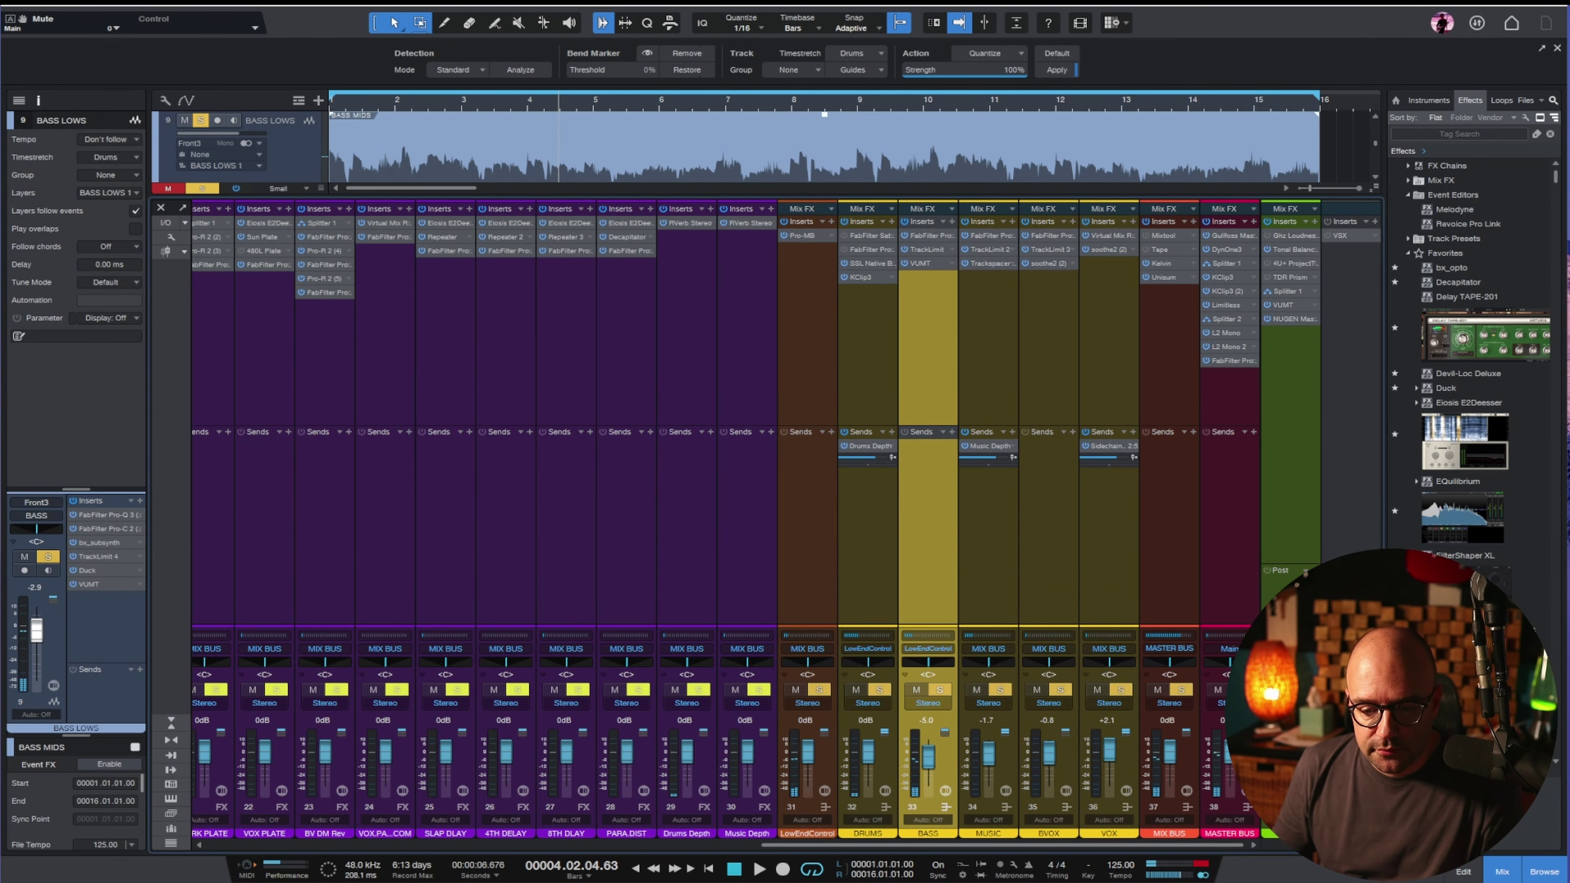
{"action": "left_click", "coordinate": [1181, 690]}
{"action": "mouse_move", "coordinate": [918, 841]}
{"action": "left_mouse_down"}
{"action": "mouse_move", "coordinate": [502, 841]}
{"action": "mouse_move", "coordinate": [923, 841]}
{"action": "left_mouse_up"}
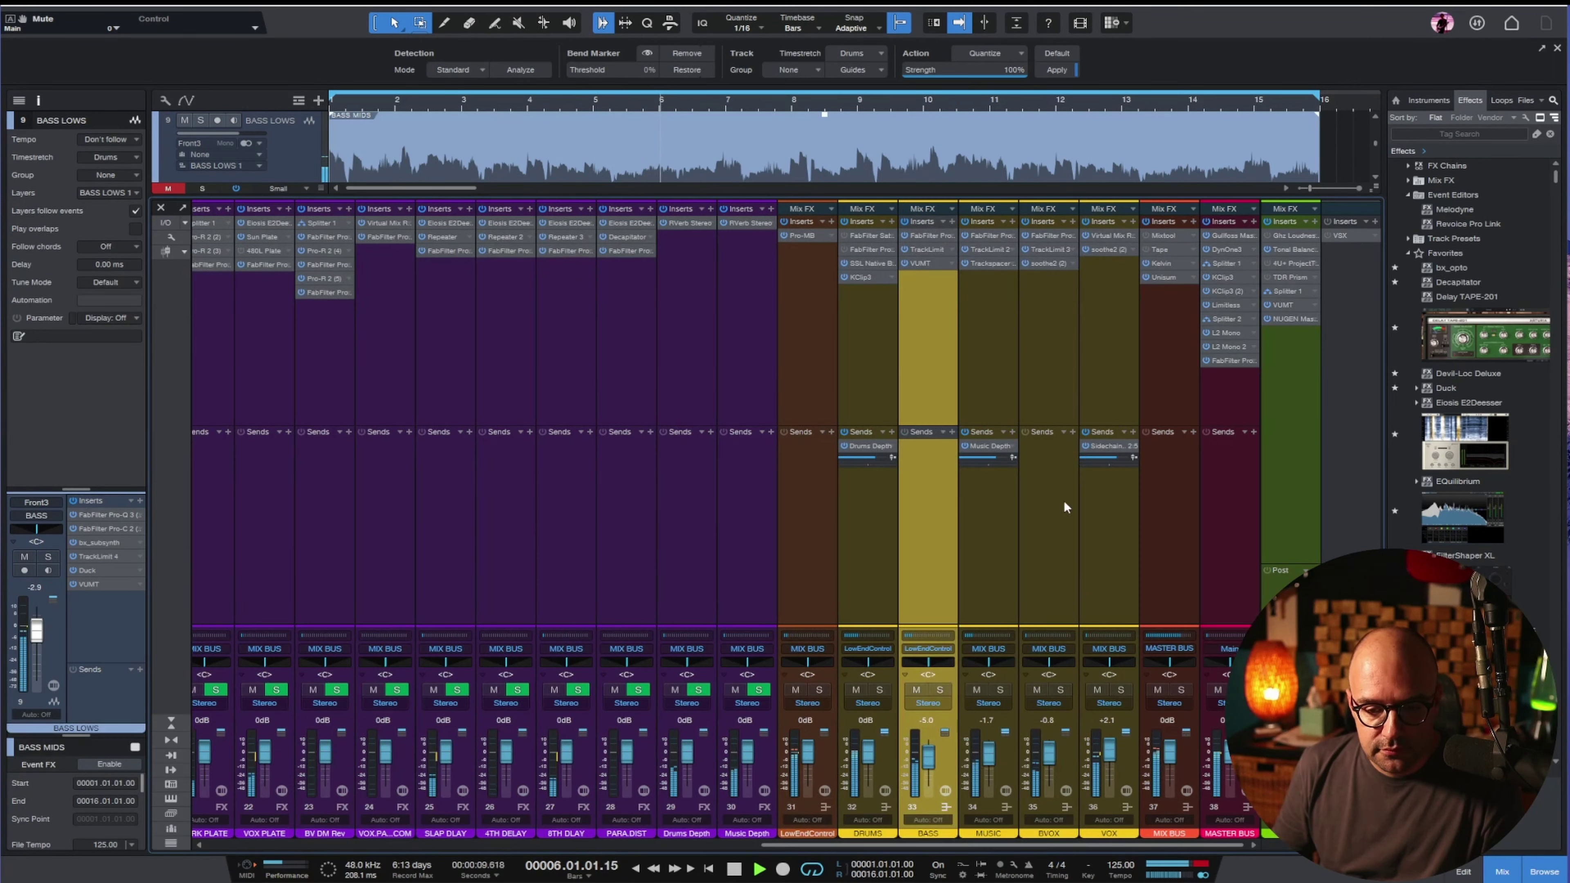
Examine the full mix in Tonal Balance Control 2 on the Main output, moving and enlarging its window, and close it.
{"action": "left_click", "coordinate": [1296, 373]}
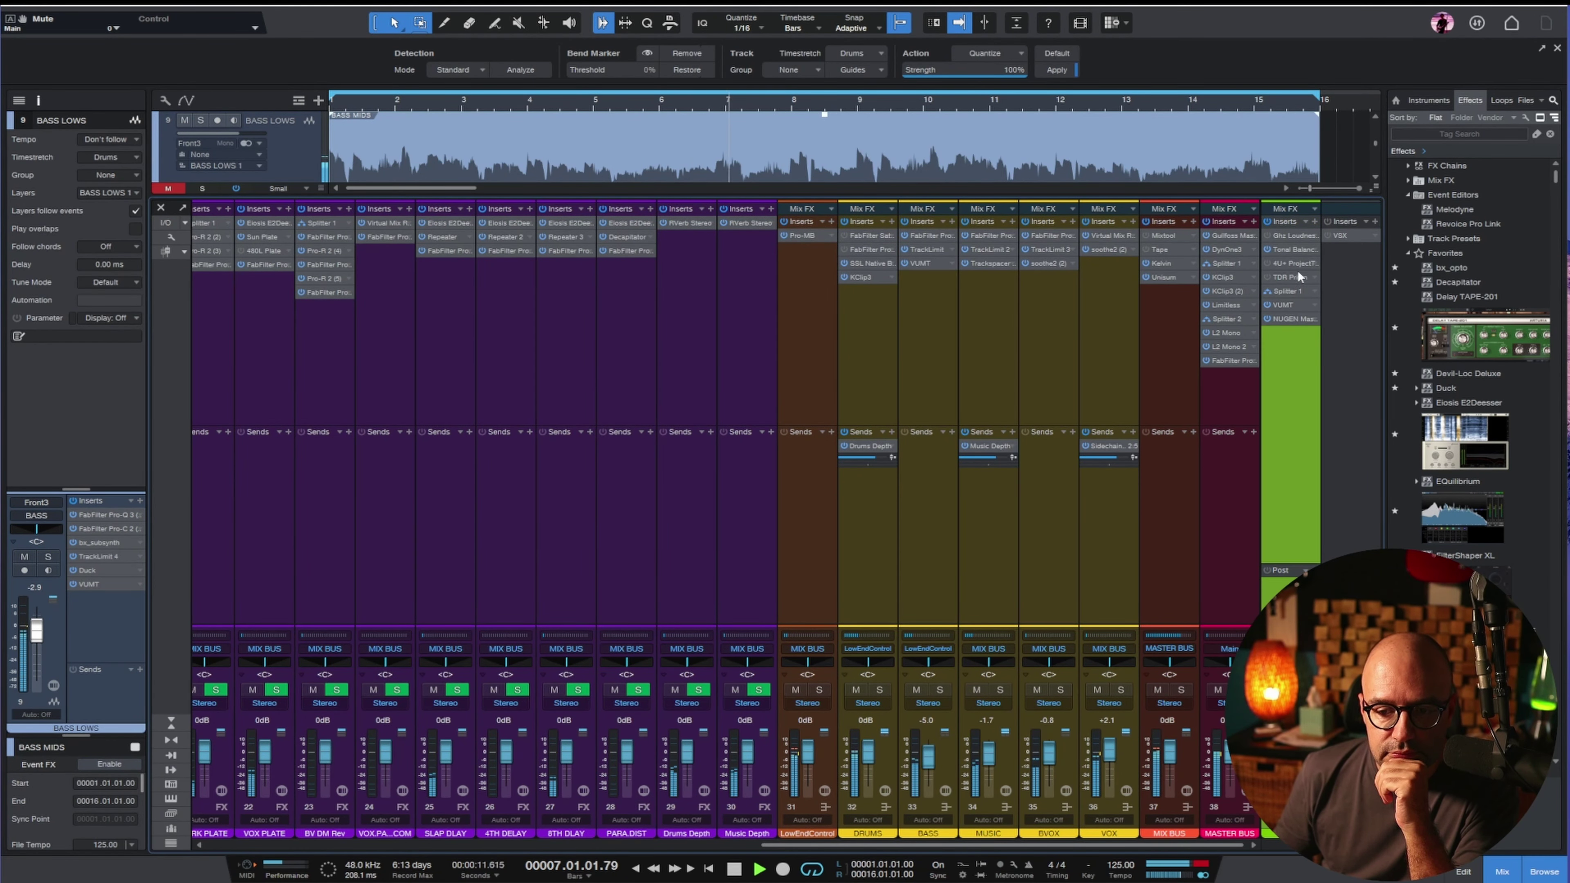
{"action": "left_click", "coordinate": [1287, 247]}
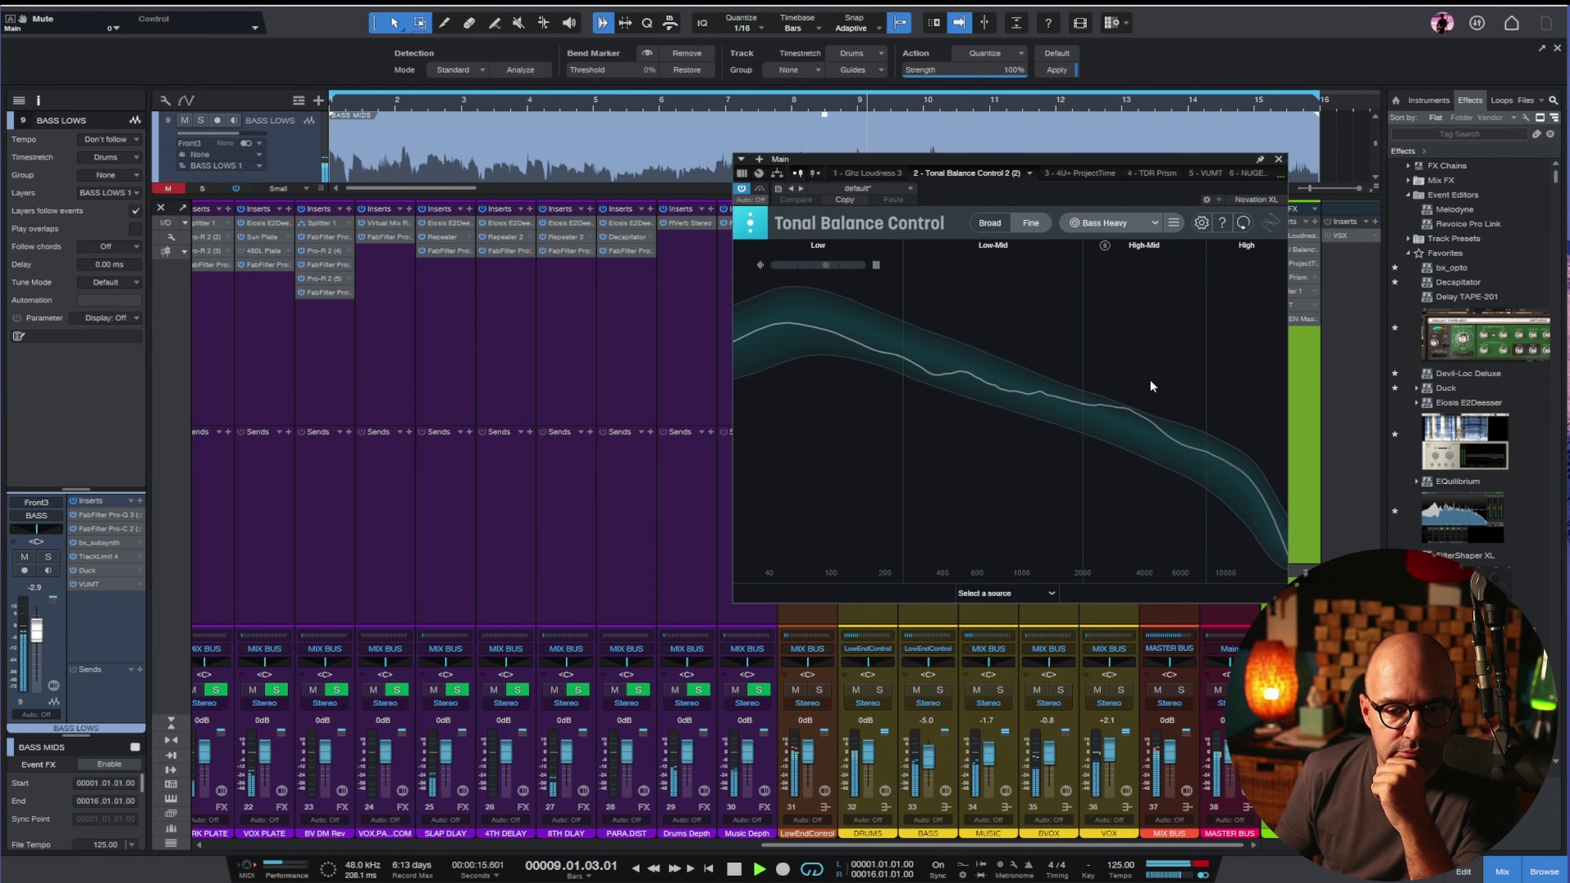
{"action": "left_click_drag", "start_coordinate": [1157, 158], "coordinate": [1024, 232]}
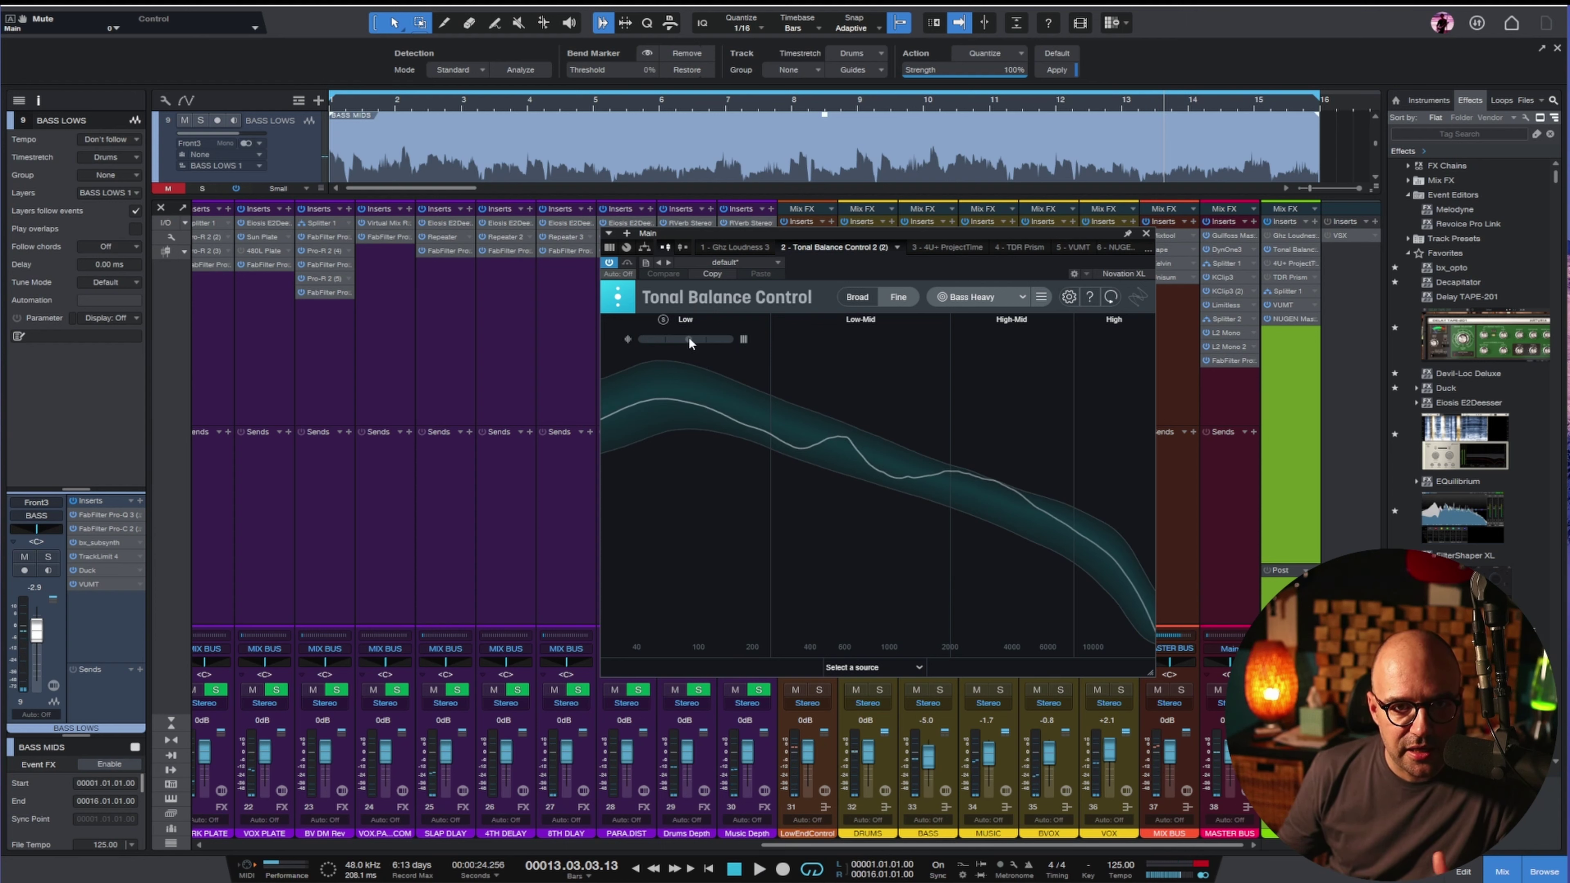
{"action": "mouse_move", "coordinate": [690, 342]}
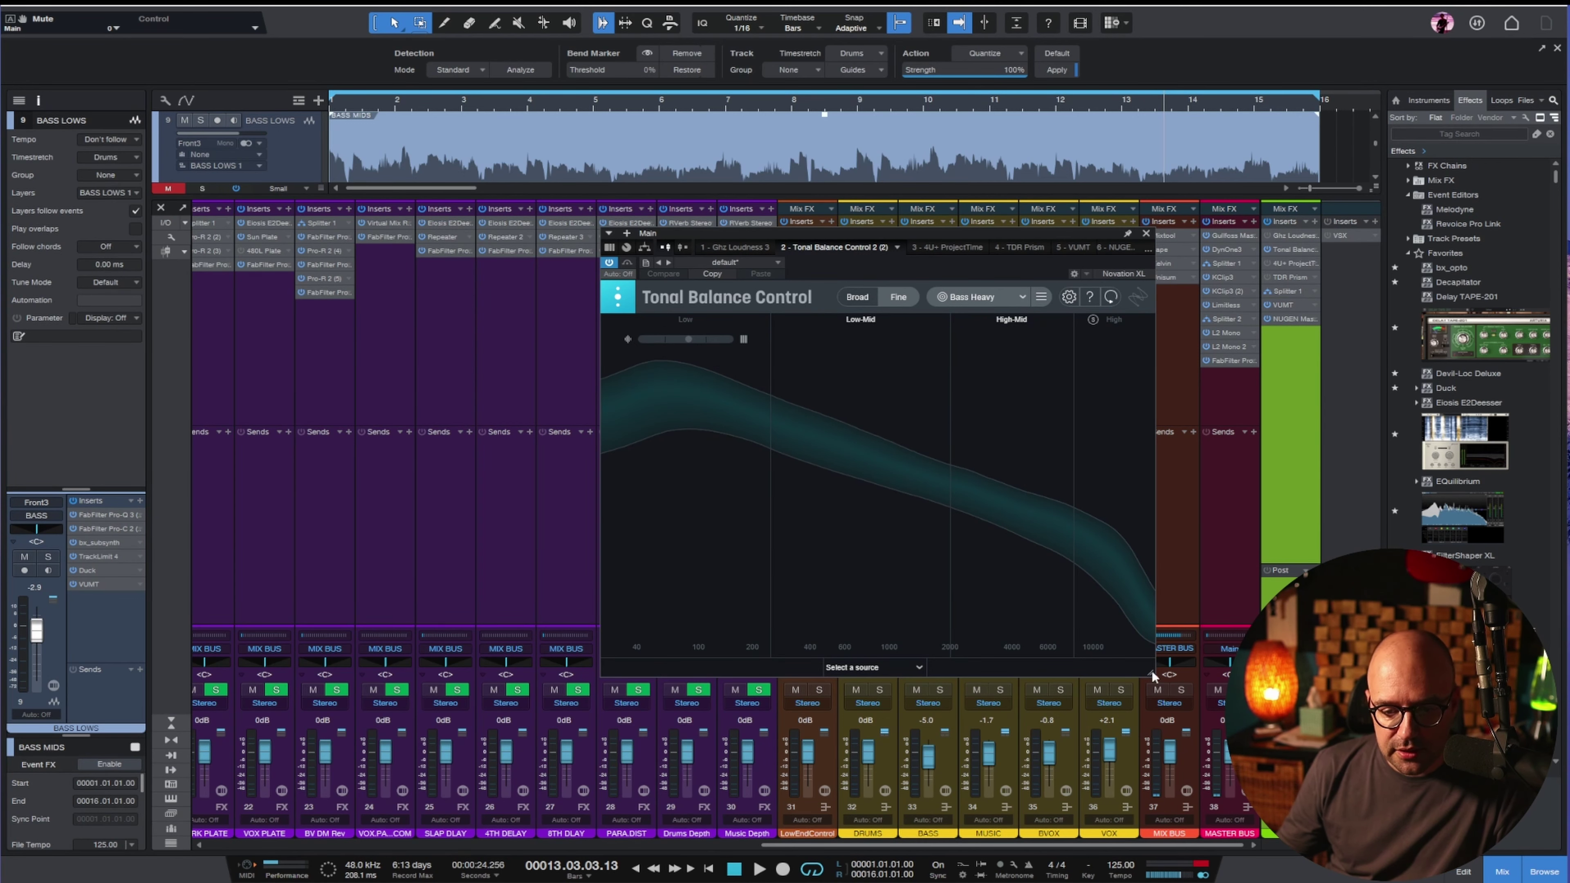
{"action": "left_click_drag", "start_coordinate": [1153, 676], "coordinate": [1330, 816]}
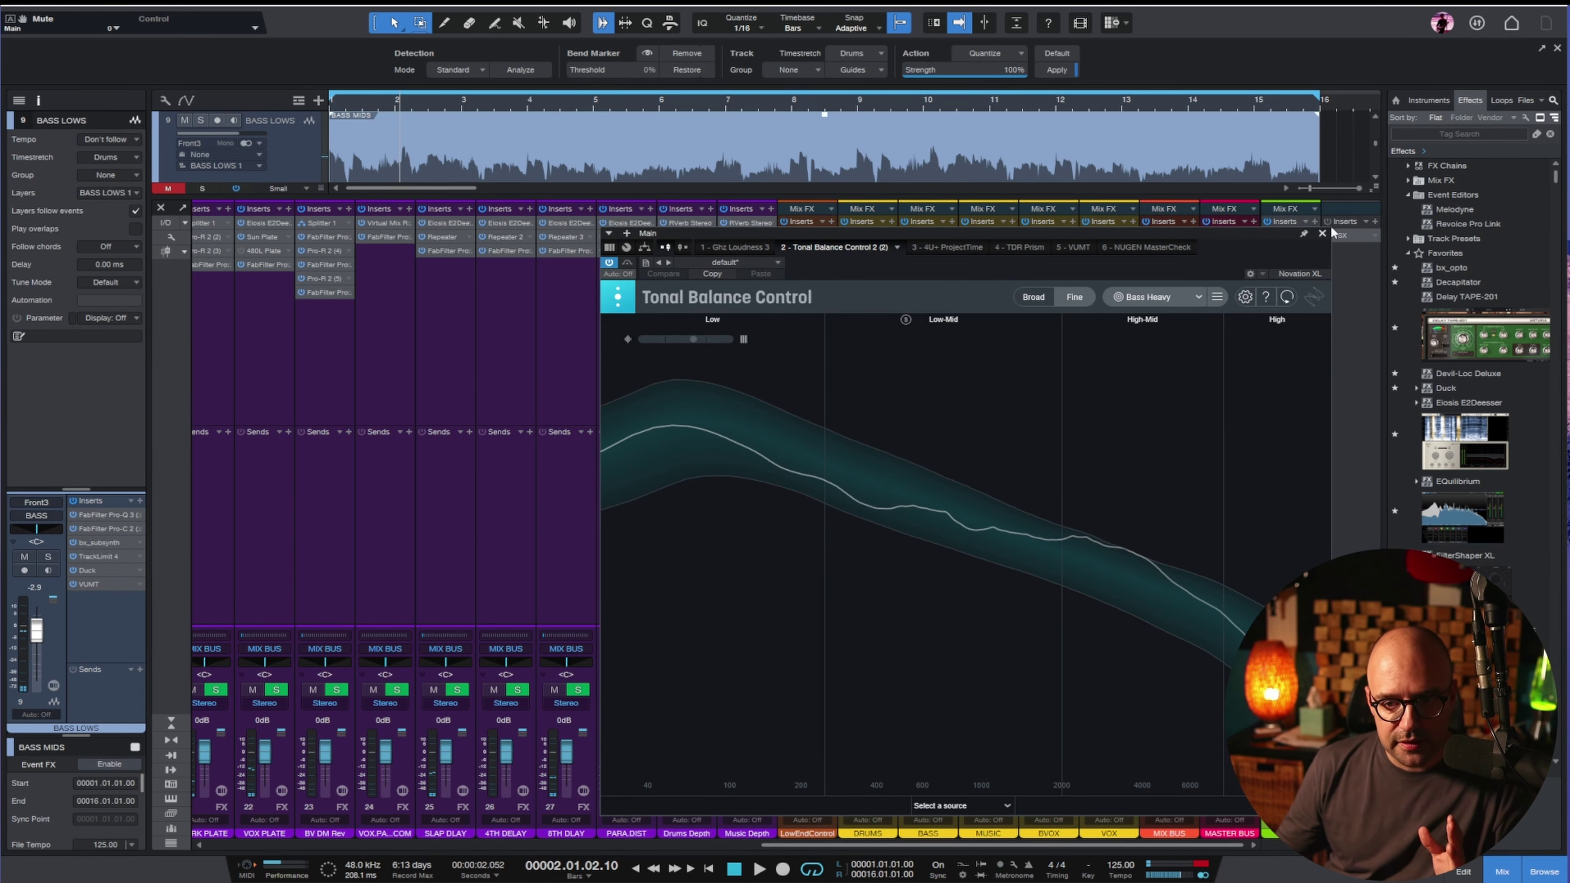
{"action": "left_click", "coordinate": [1324, 234]}
Open VUMT on the Main output, move its window aside and review the meter types, keeping RMS selected.
{"action": "left_click", "coordinate": [1289, 305]}
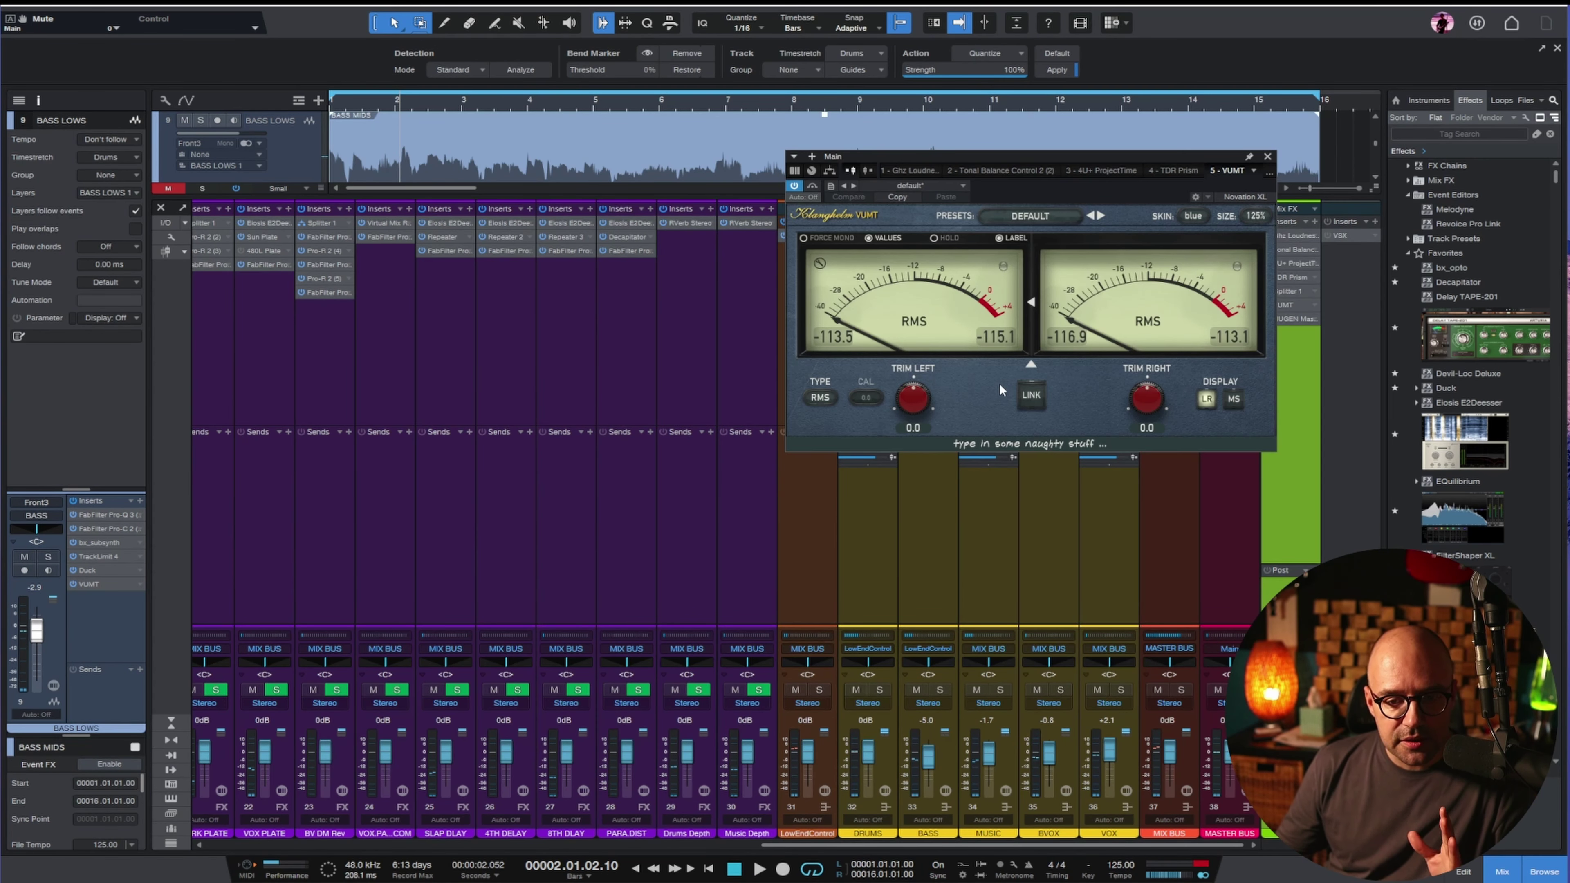
{"action": "left_click_drag", "start_coordinate": [1127, 157], "coordinate": [801, 231]}
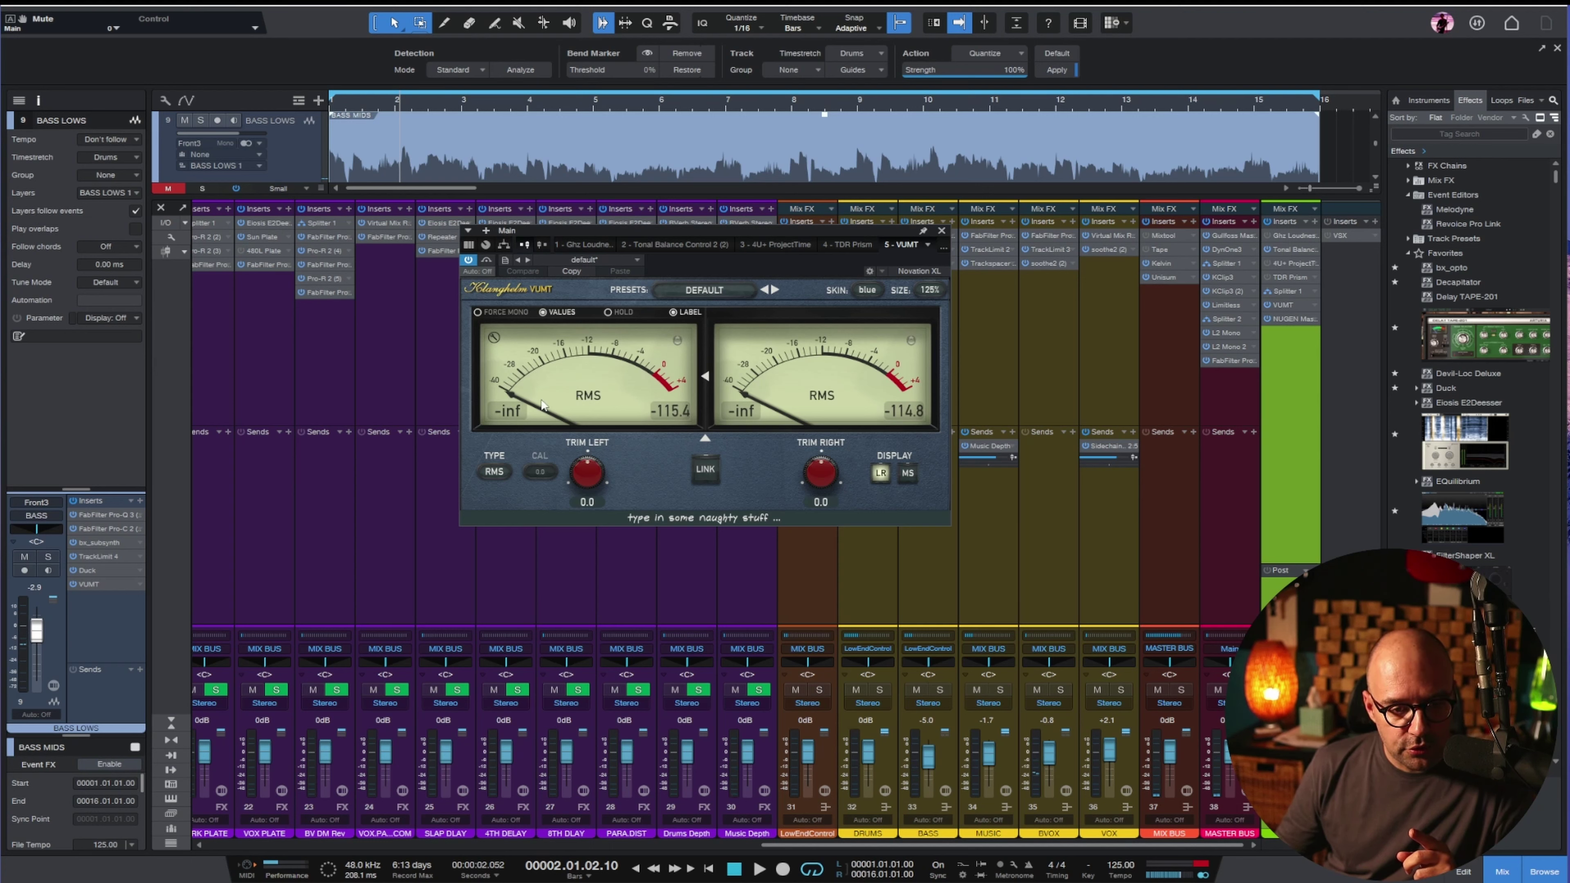
{"action": "left_click", "coordinate": [495, 473]}
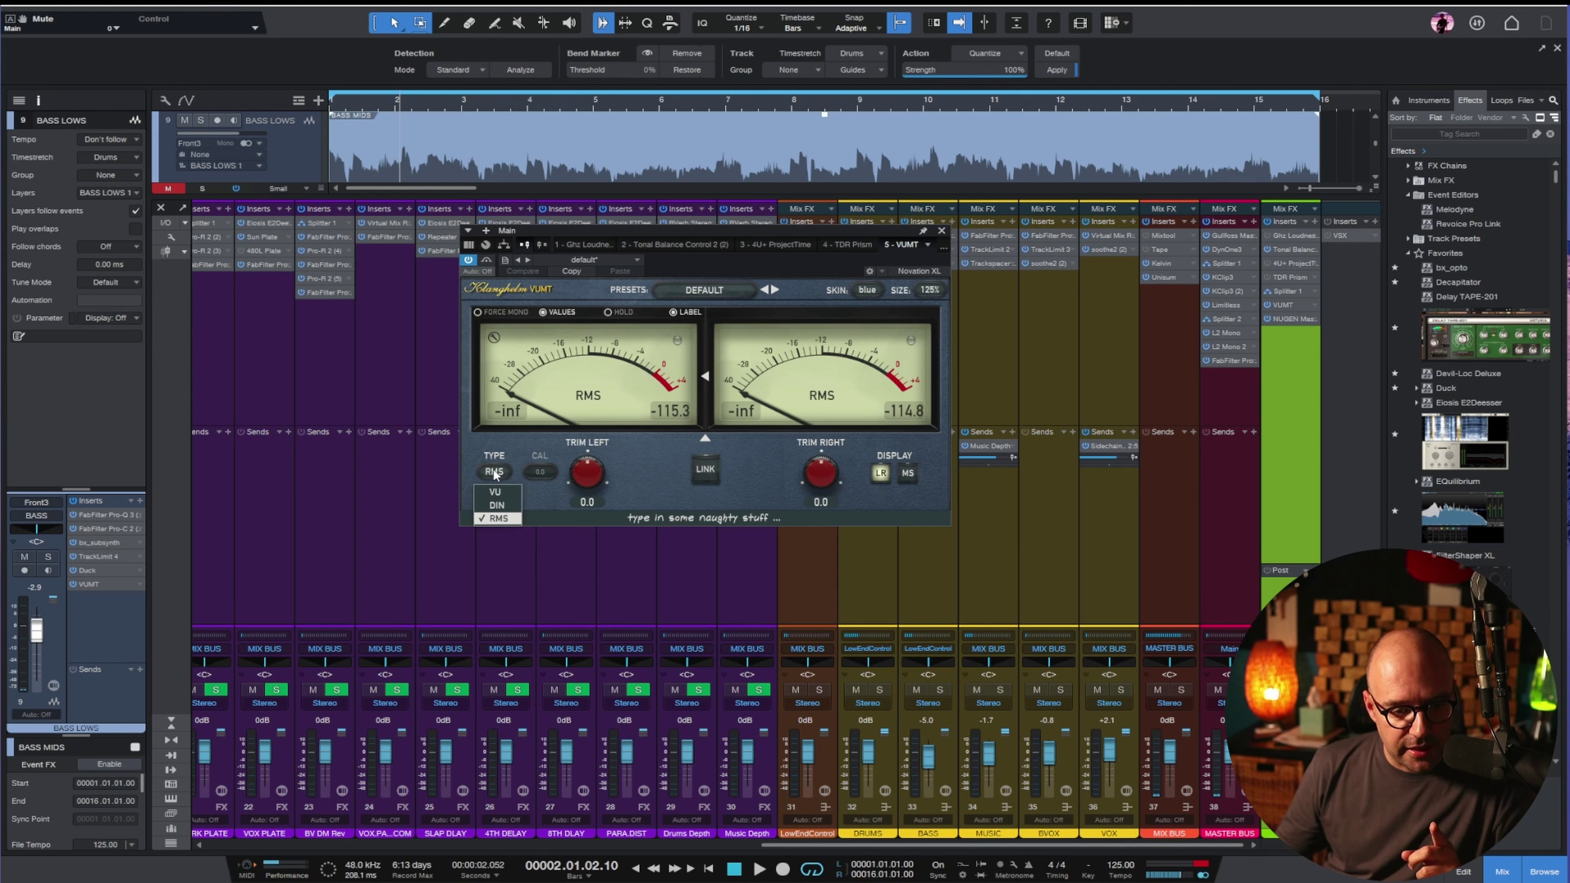
{"action": "left_click", "coordinate": [498, 520]}
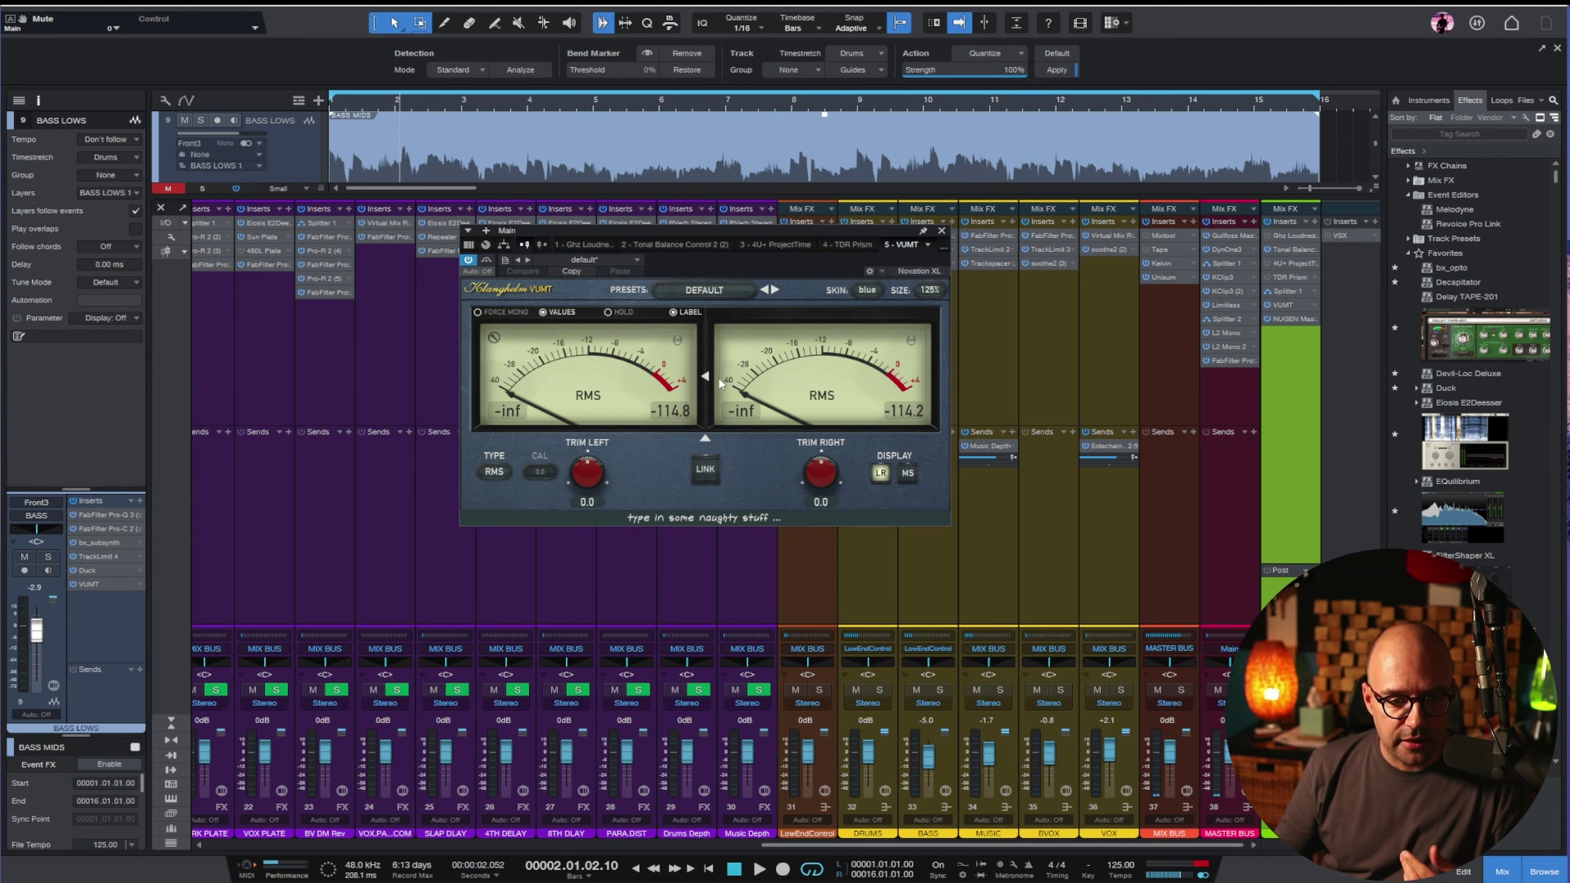
Inspect the Main channel's insert routing, comparing Splitter 1's frequency split with the VUMT branch, and reopen the VUMT meter.
{"action": "left_click", "coordinate": [504, 245]}
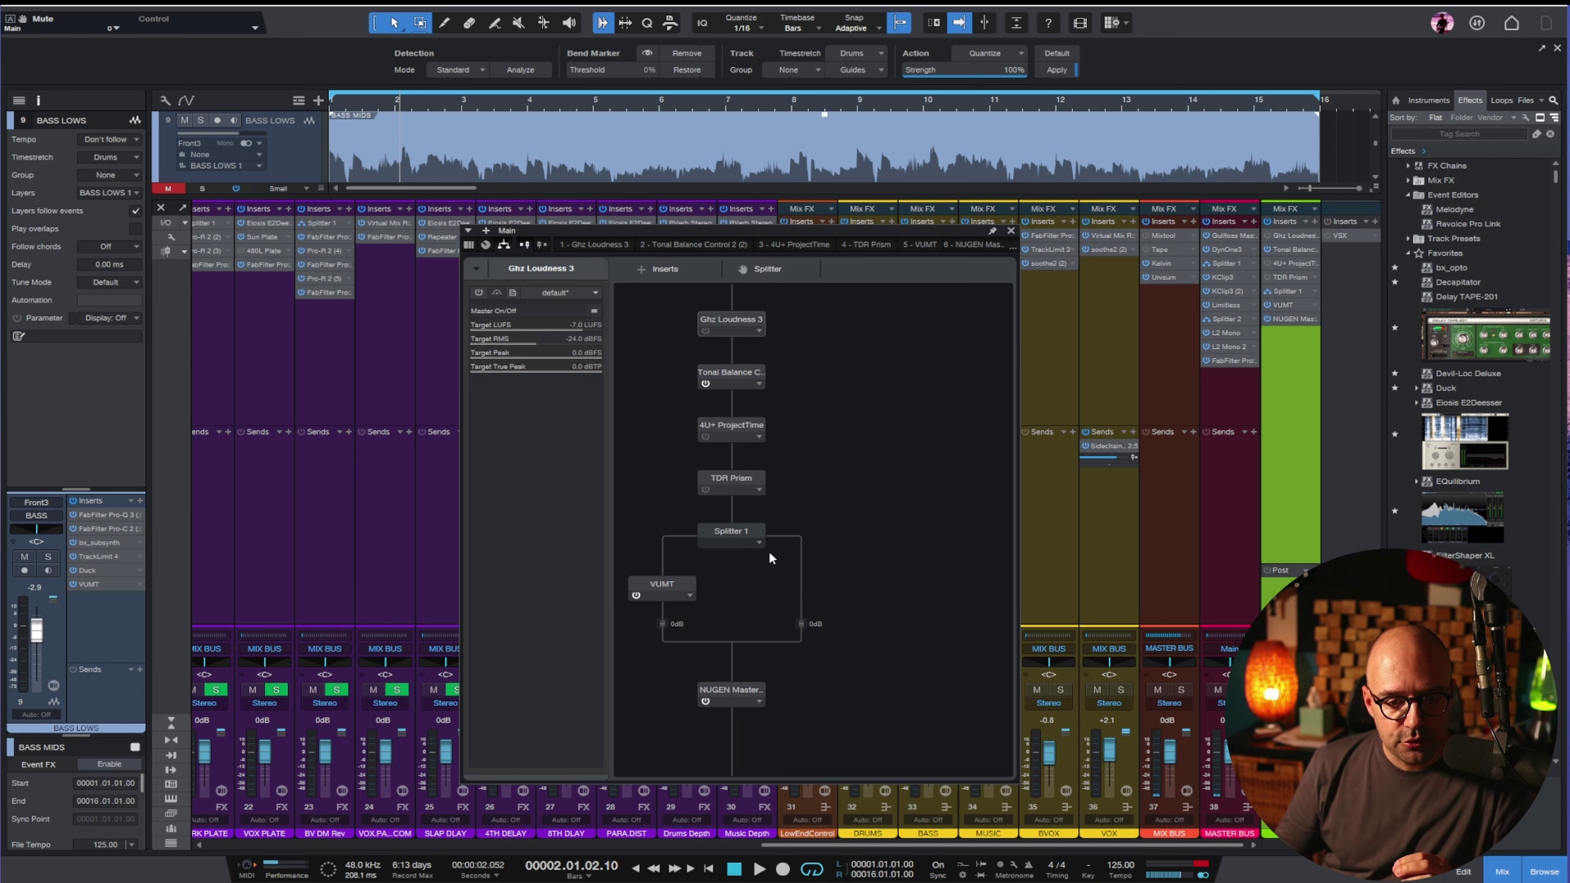
{"action": "left_click", "coordinate": [730, 537]}
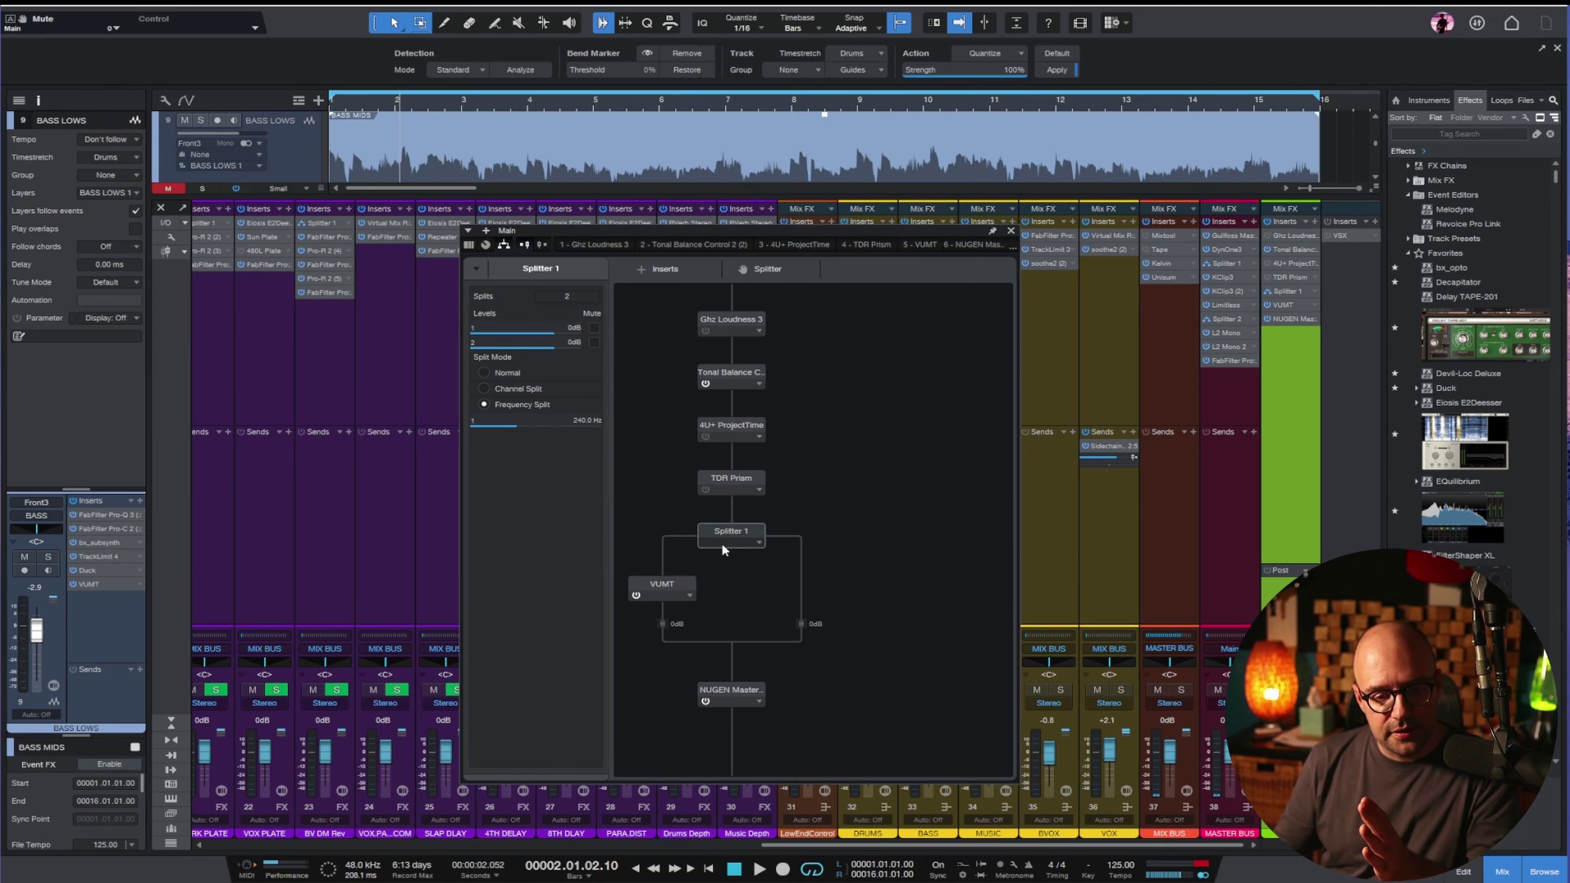
{"action": "left_click", "coordinate": [663, 585]}
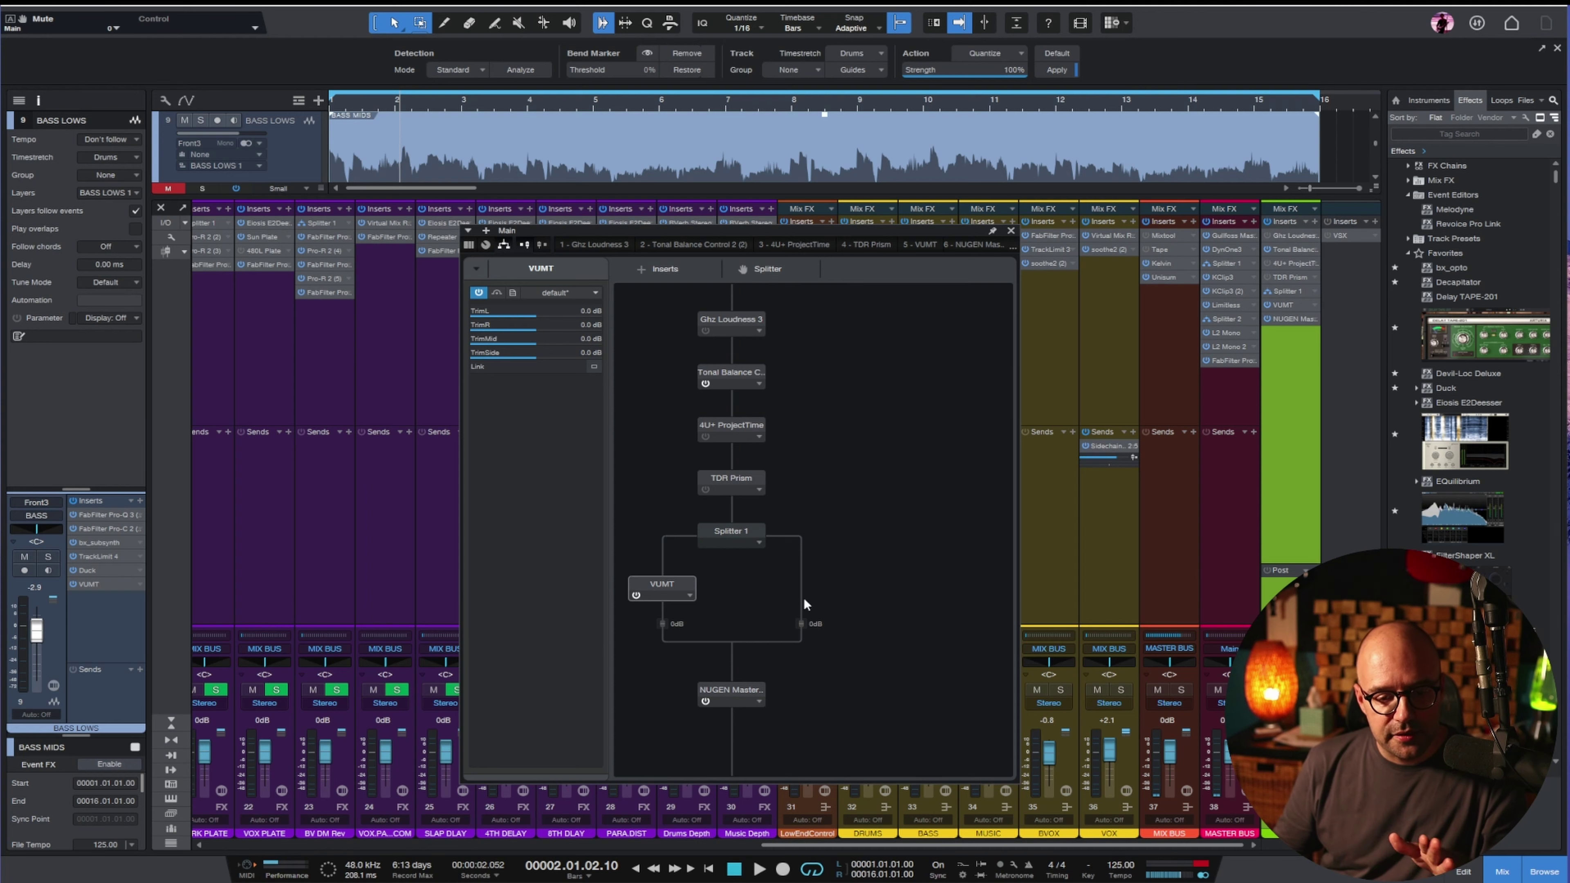
{"action": "left_click", "coordinate": [739, 533]}
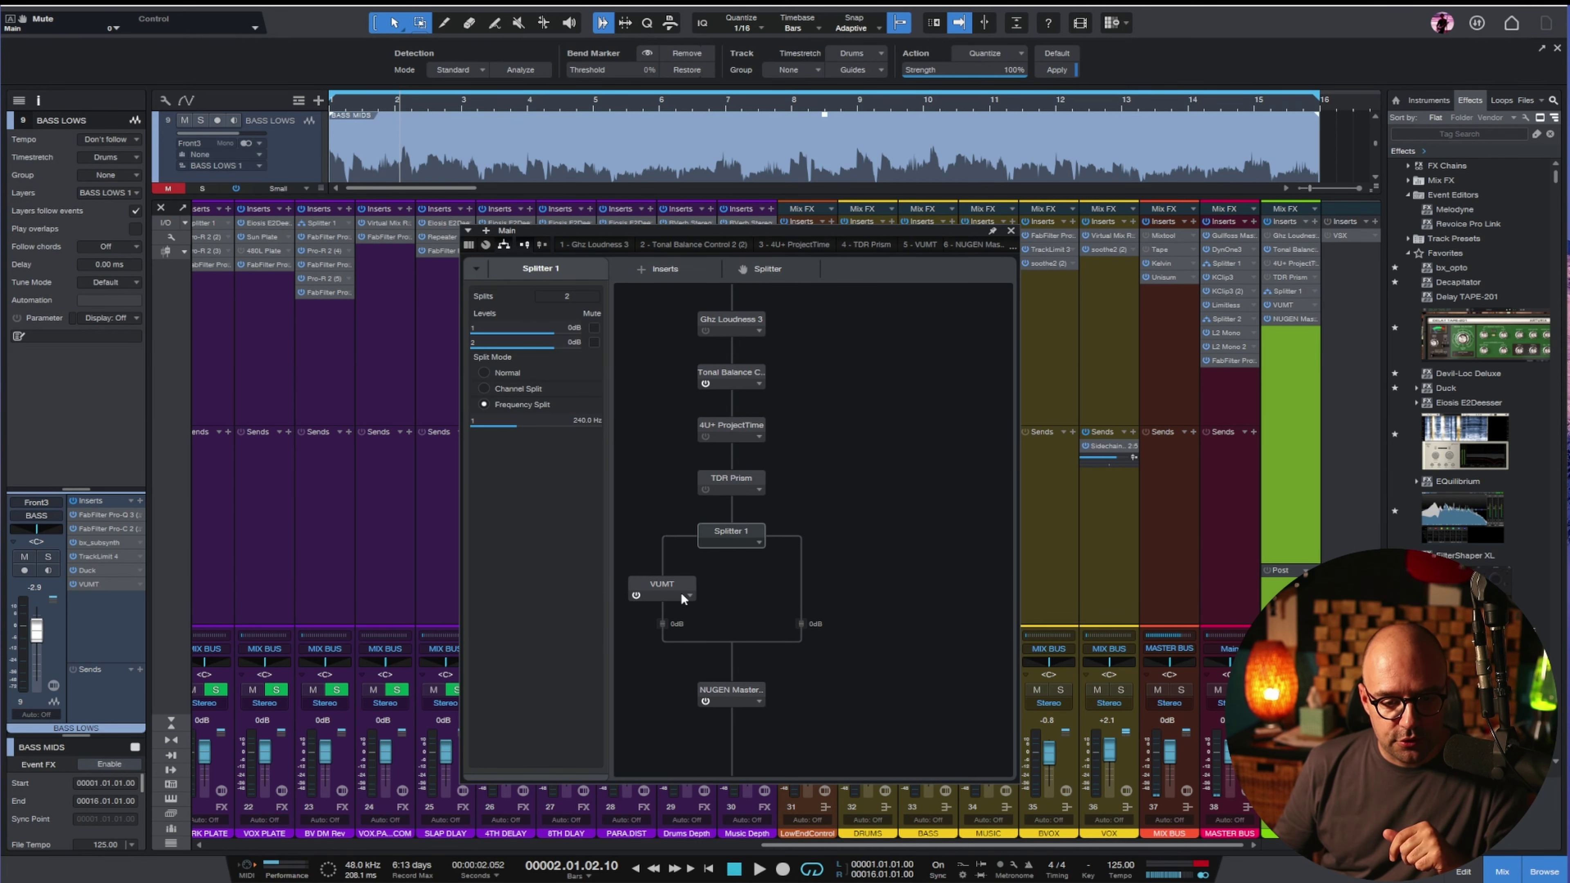
{"action": "left_click", "coordinate": [662, 587]}
{"action": "double_click", "coordinate": [663, 587]}
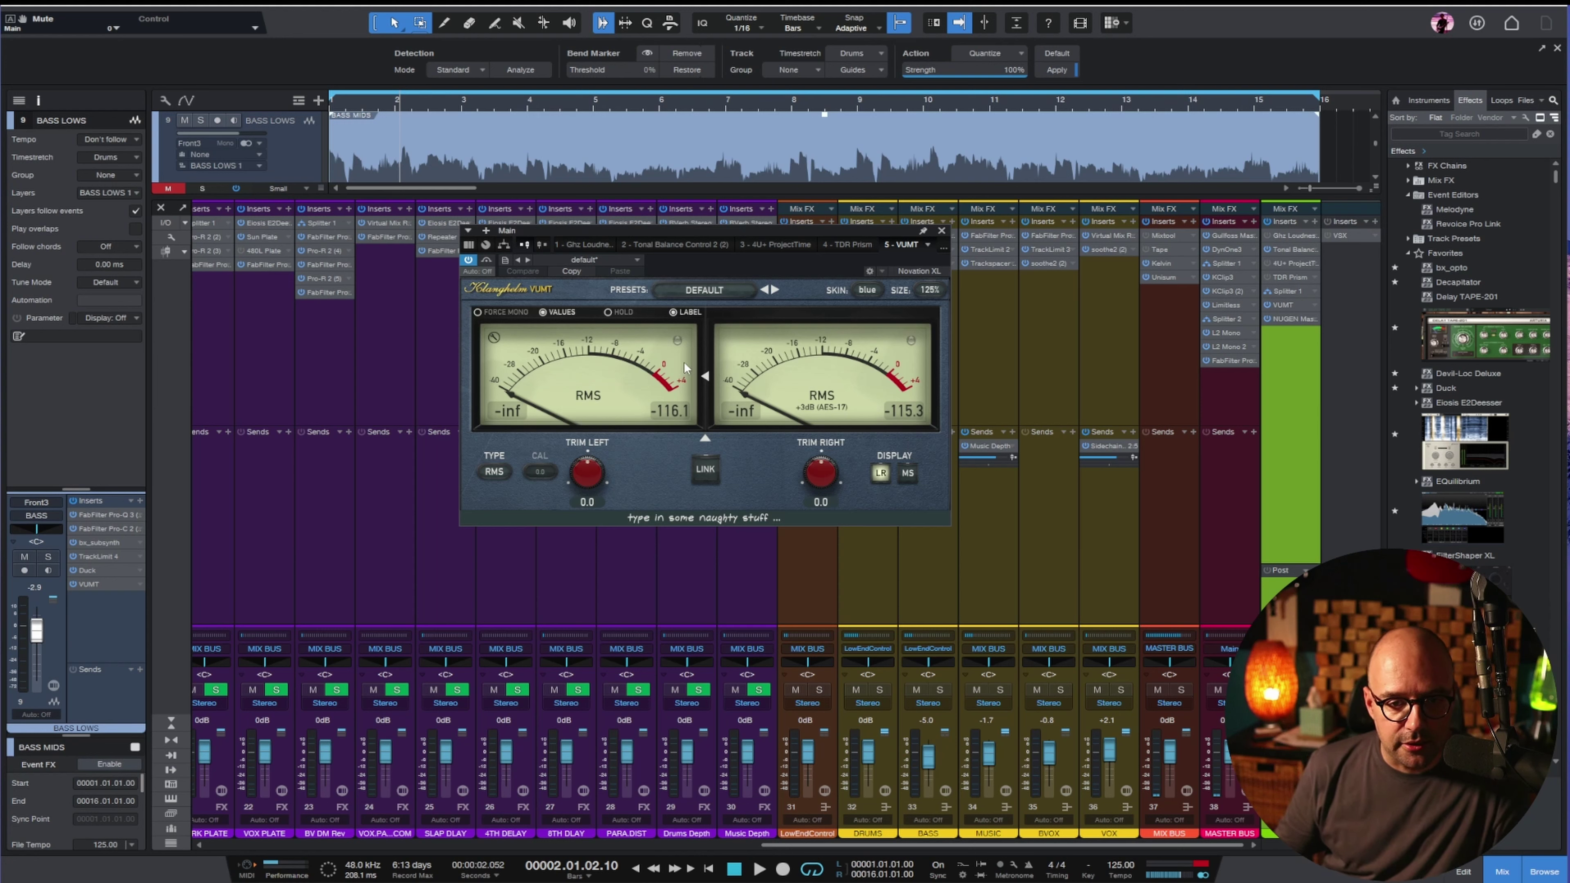
Play the song while watching the low-end RMS level on the Main VUMT, stop playback and close the meter.
{"action": "key", "text": "space"}
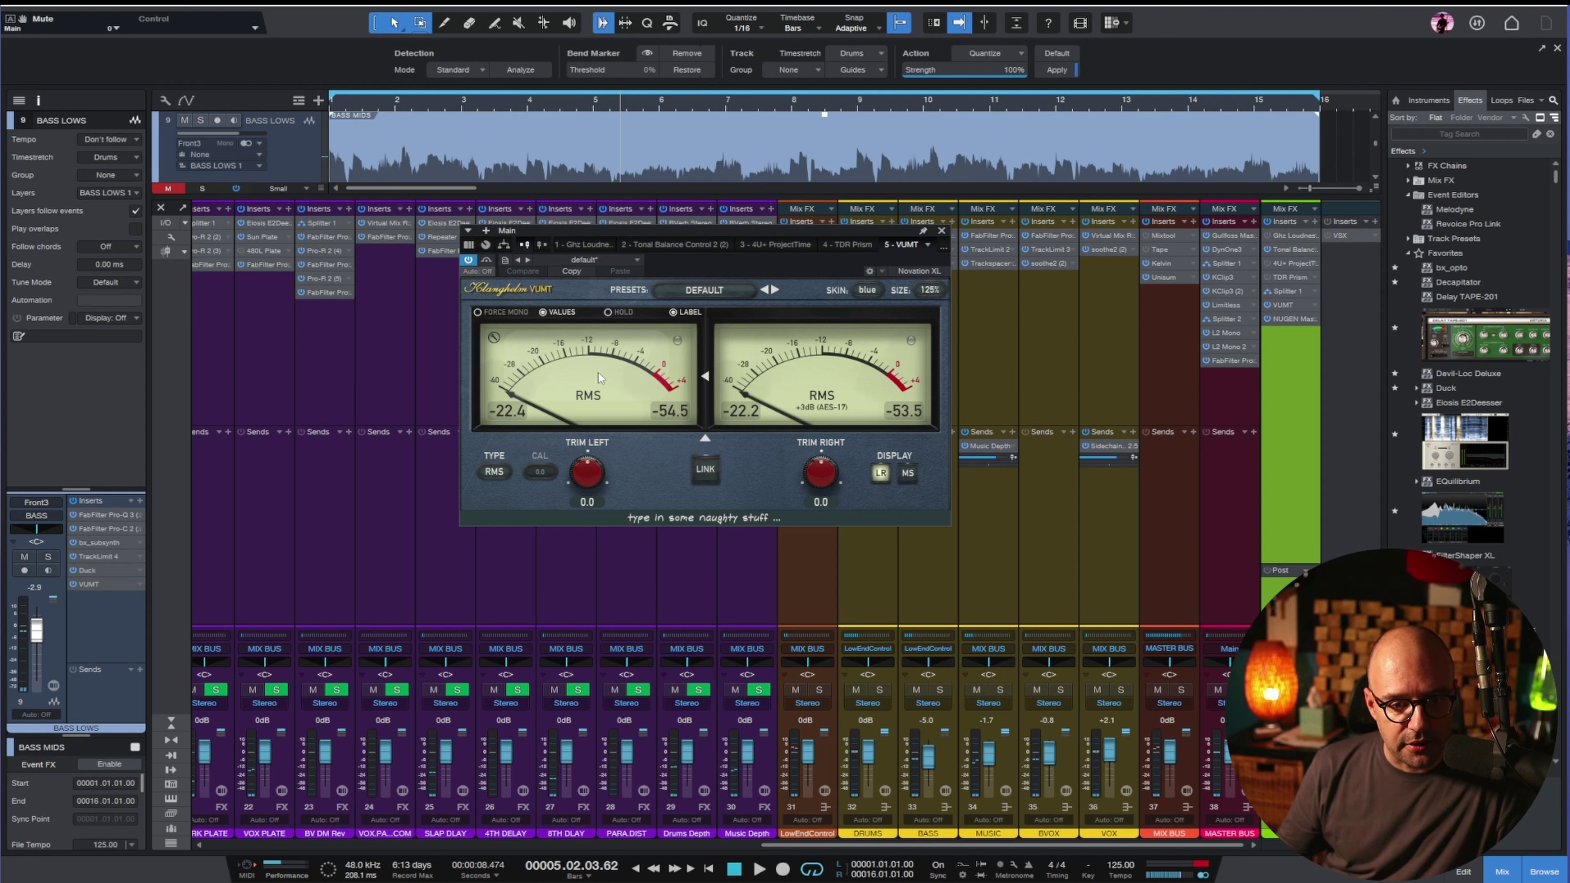
{"action": "key", "text": "space"}
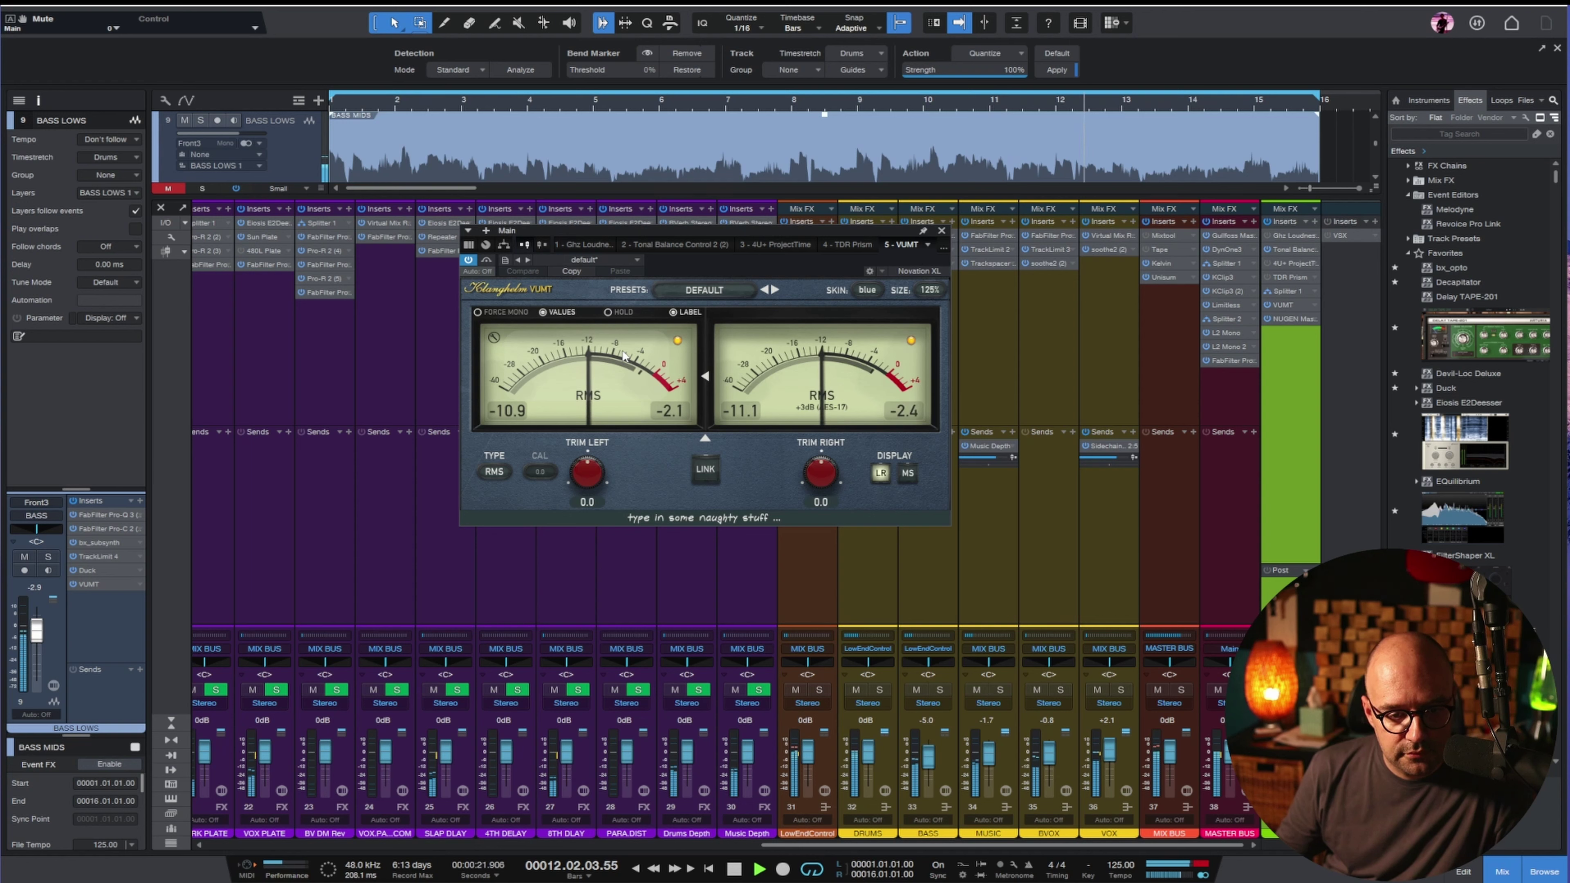
{"action": "key", "text": "space"}
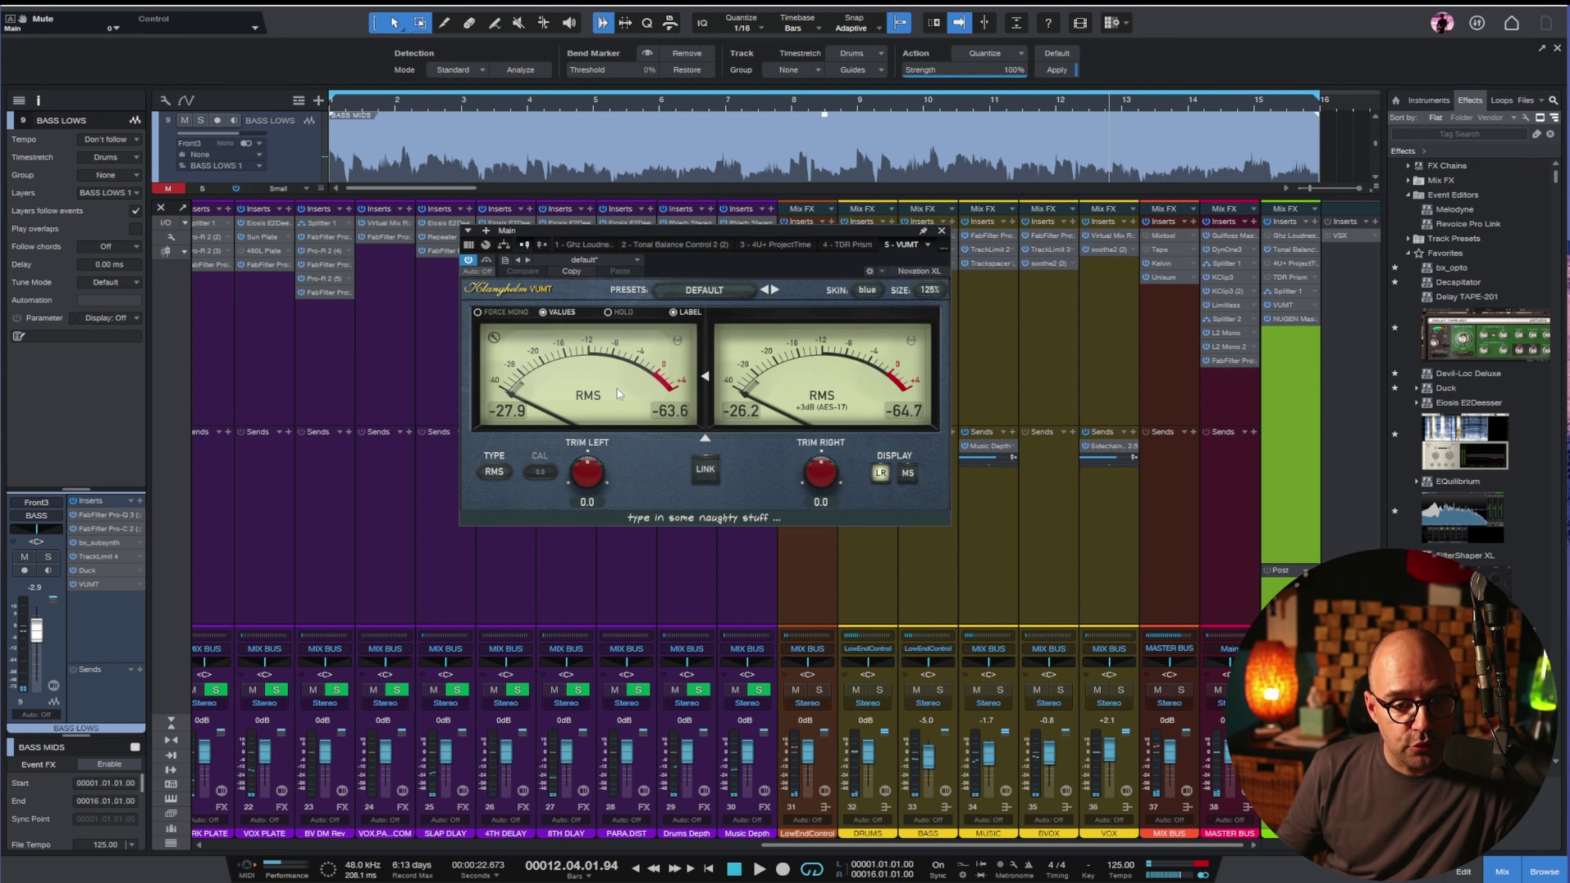
{"action": "left_click", "coordinate": [941, 230]}
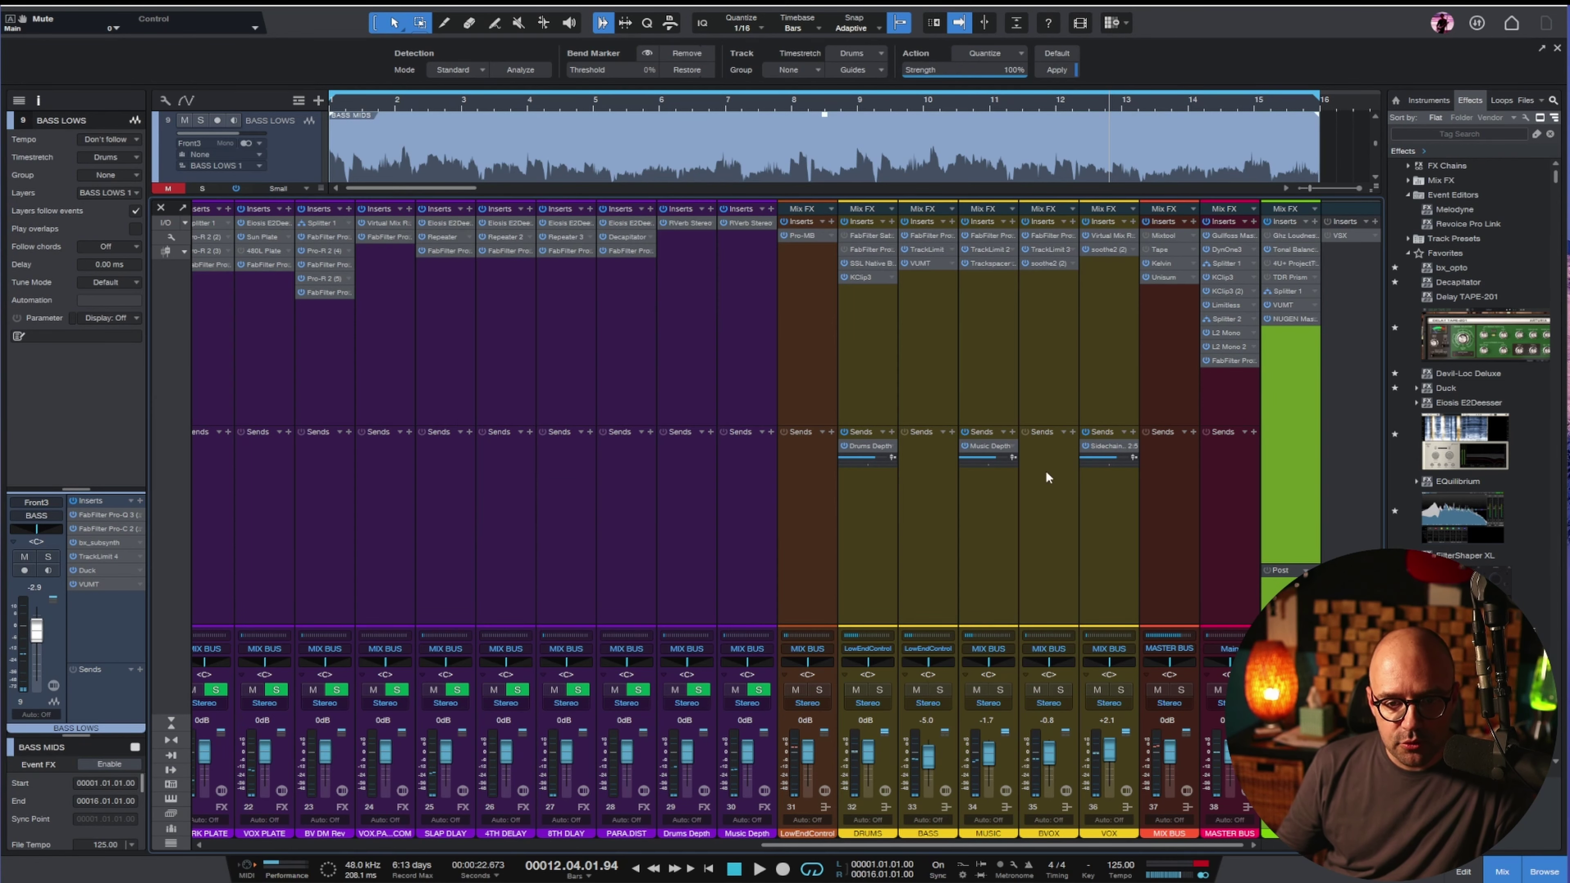
Mute the BASS LOWS channel and unmute the SubLabXL channel in the mixer.
{"action": "left_click_drag", "start_coordinate": [1105, 847], "coordinate": [612, 858]}
{"action": "left_click", "coordinate": [564, 358]}
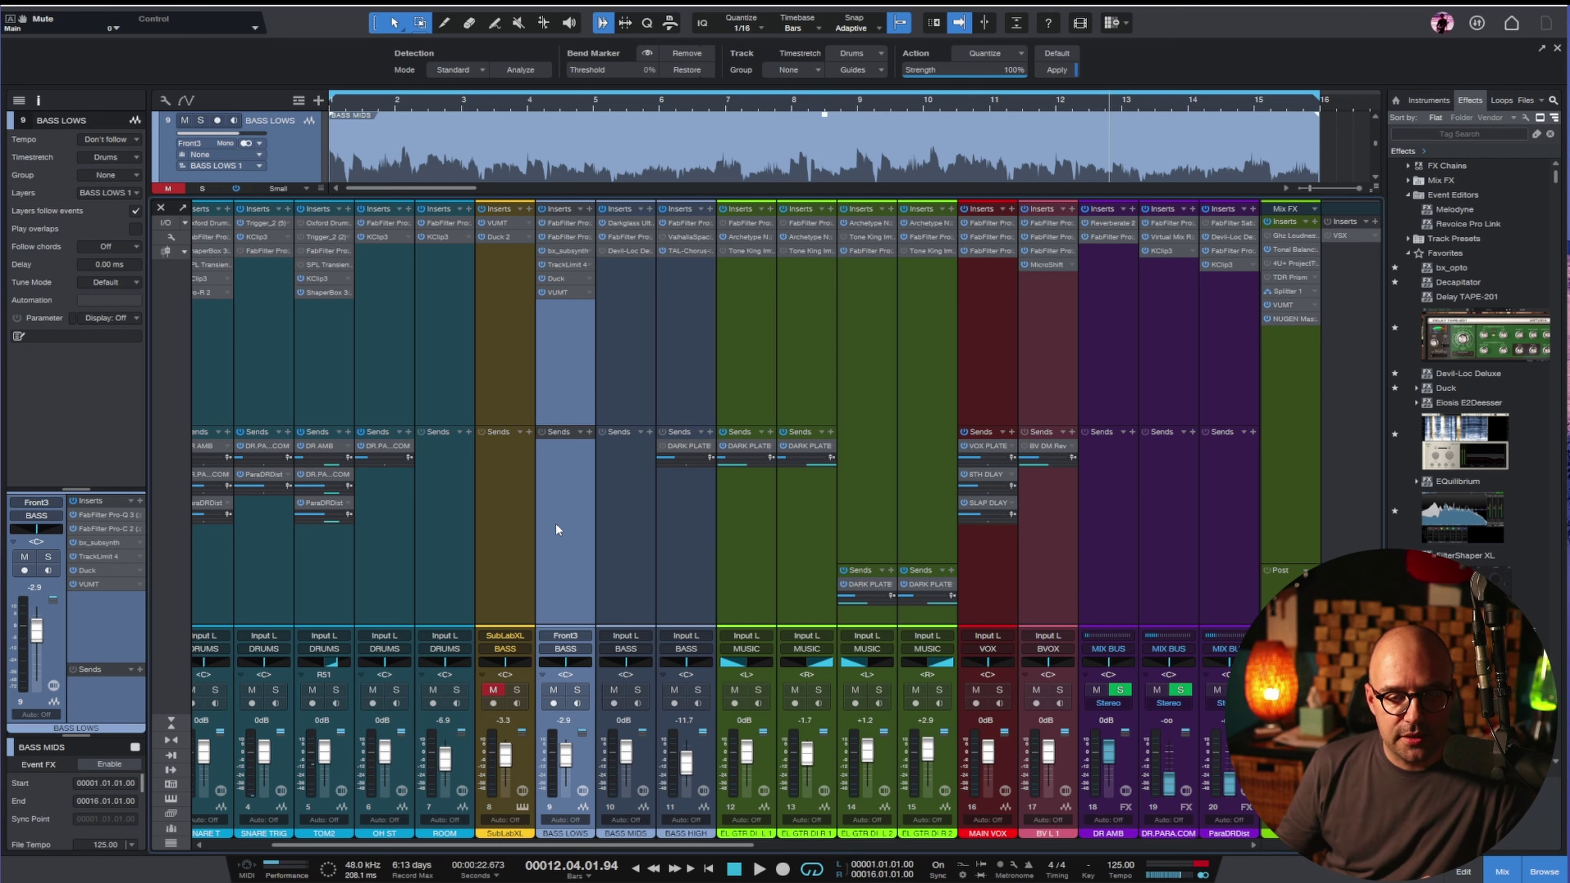
{"action": "key", "text": "m"}
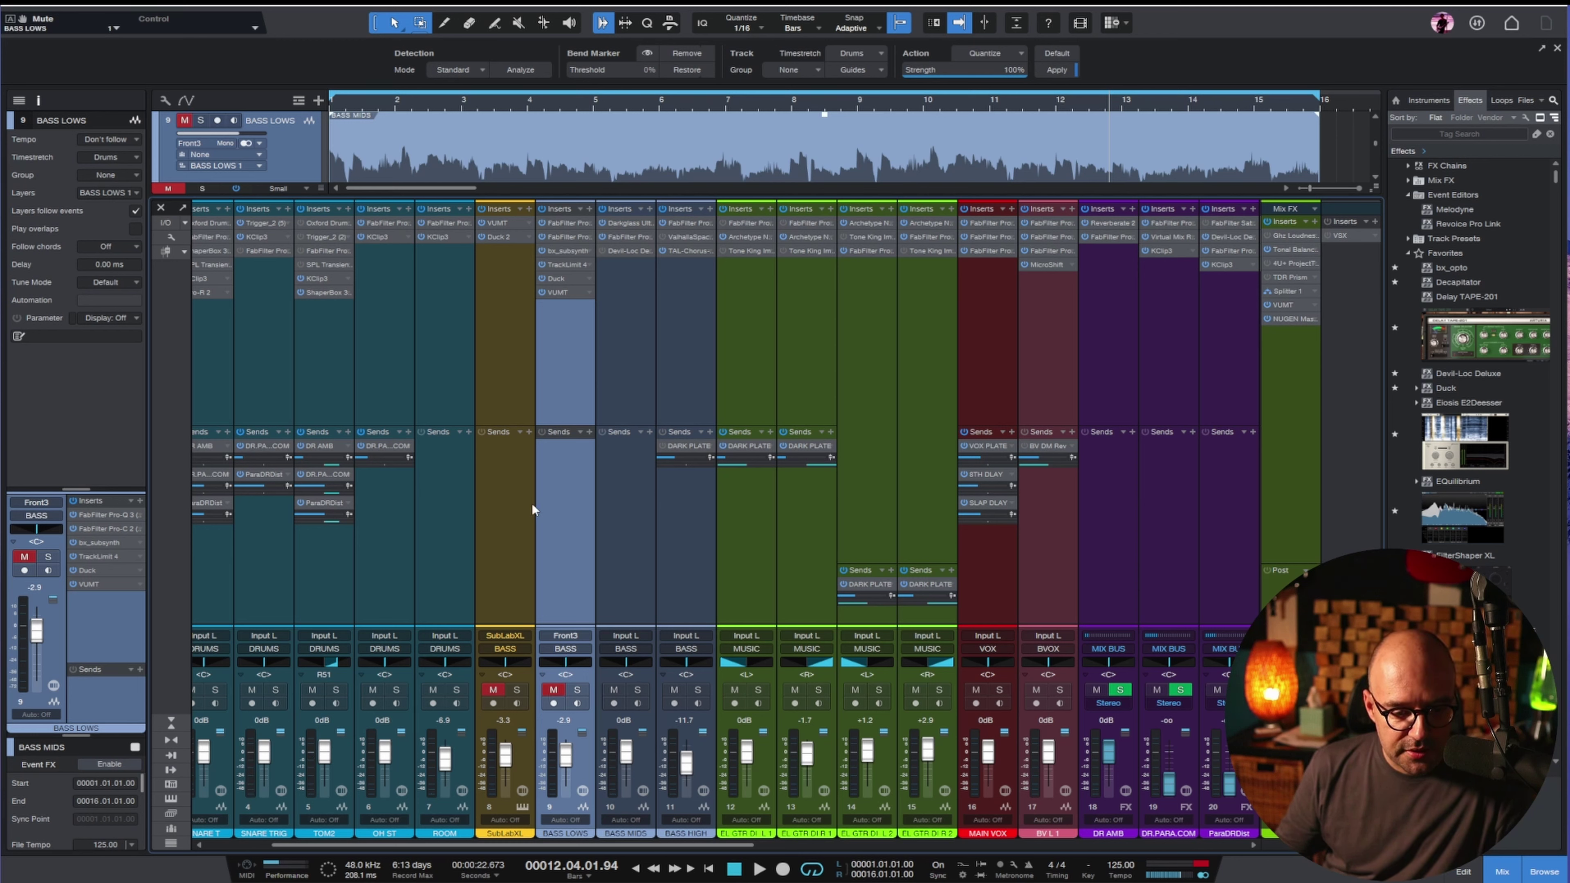
{"action": "left_click", "coordinate": [493, 690]}
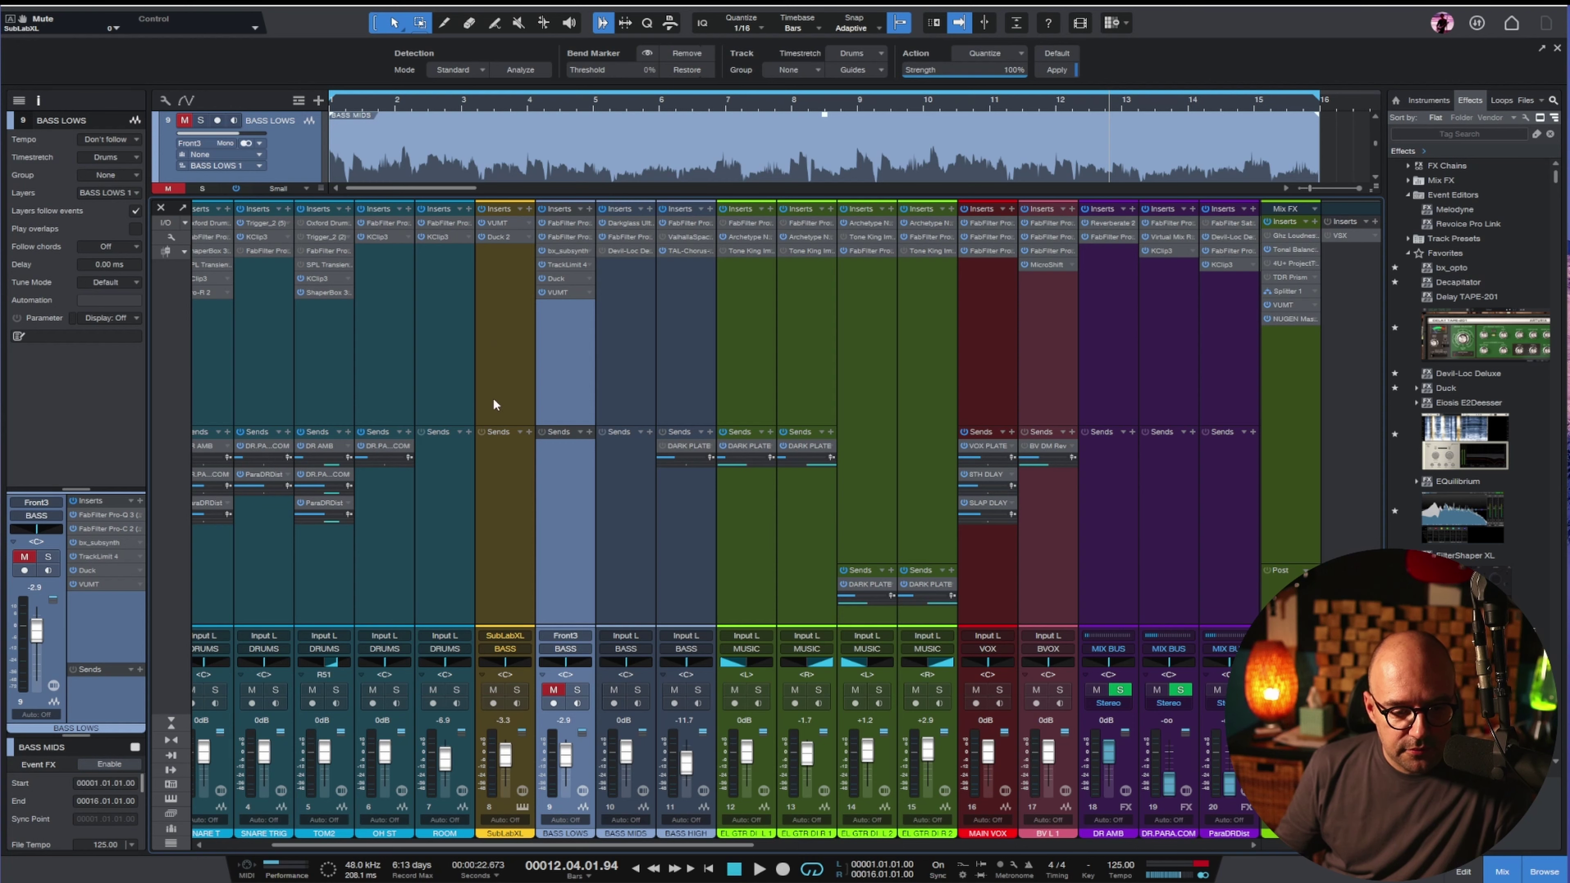
Show the SubLabXL track in the arrangement and place its instrument window over the tracks for inspection.
{"action": "left_click", "coordinate": [495, 331]}
{"action": "key", "text": "F3"}
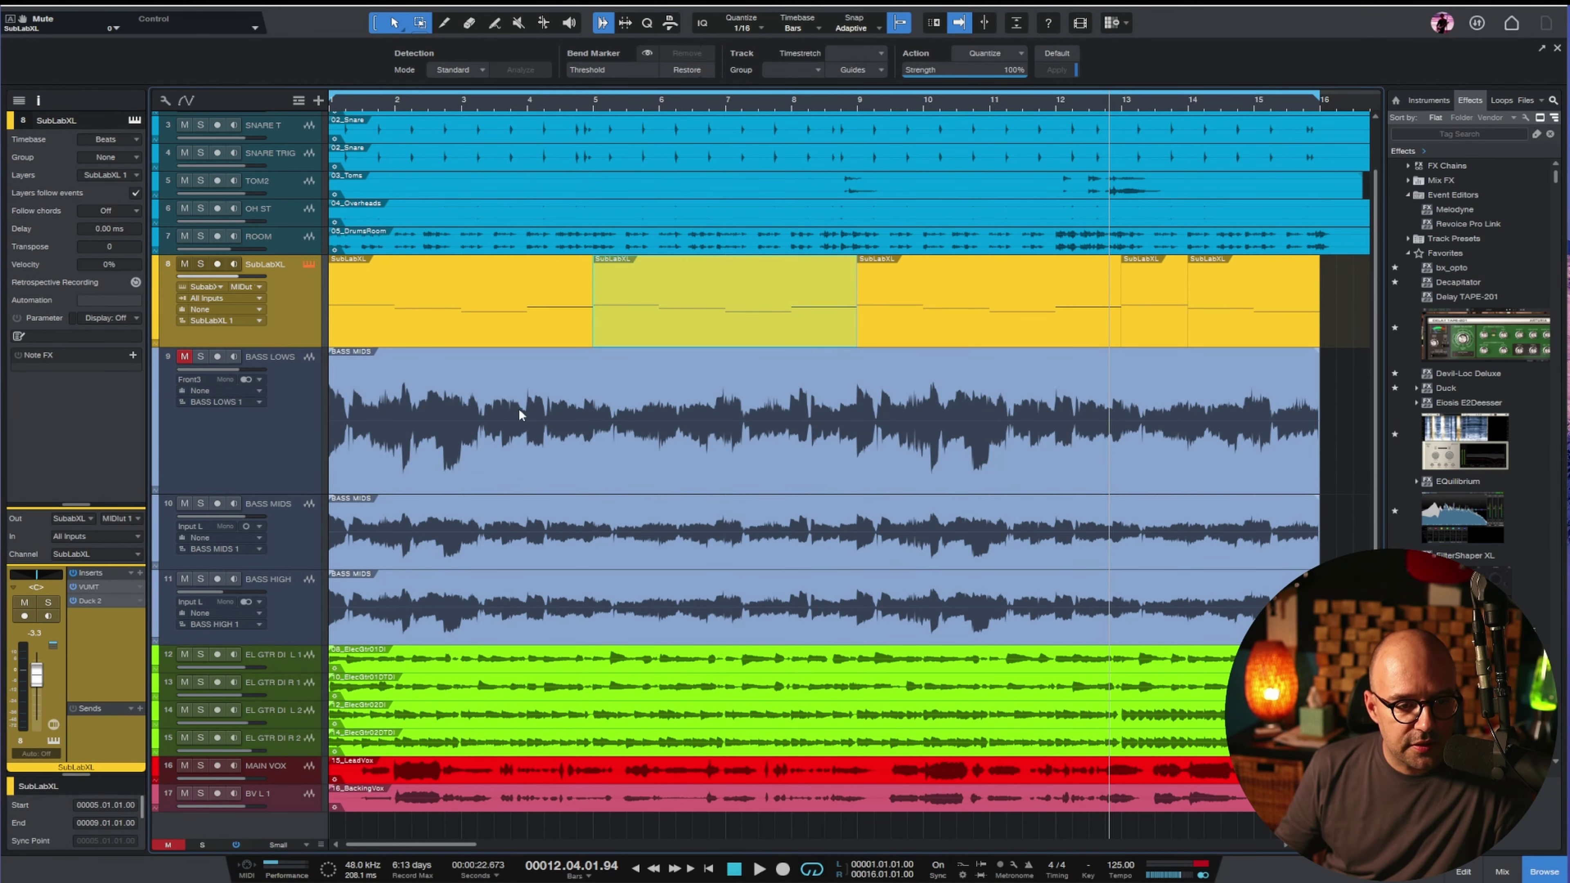
{"action": "left_click_drag", "start_coordinate": [1465, 180], "coordinate": [647, 166]}
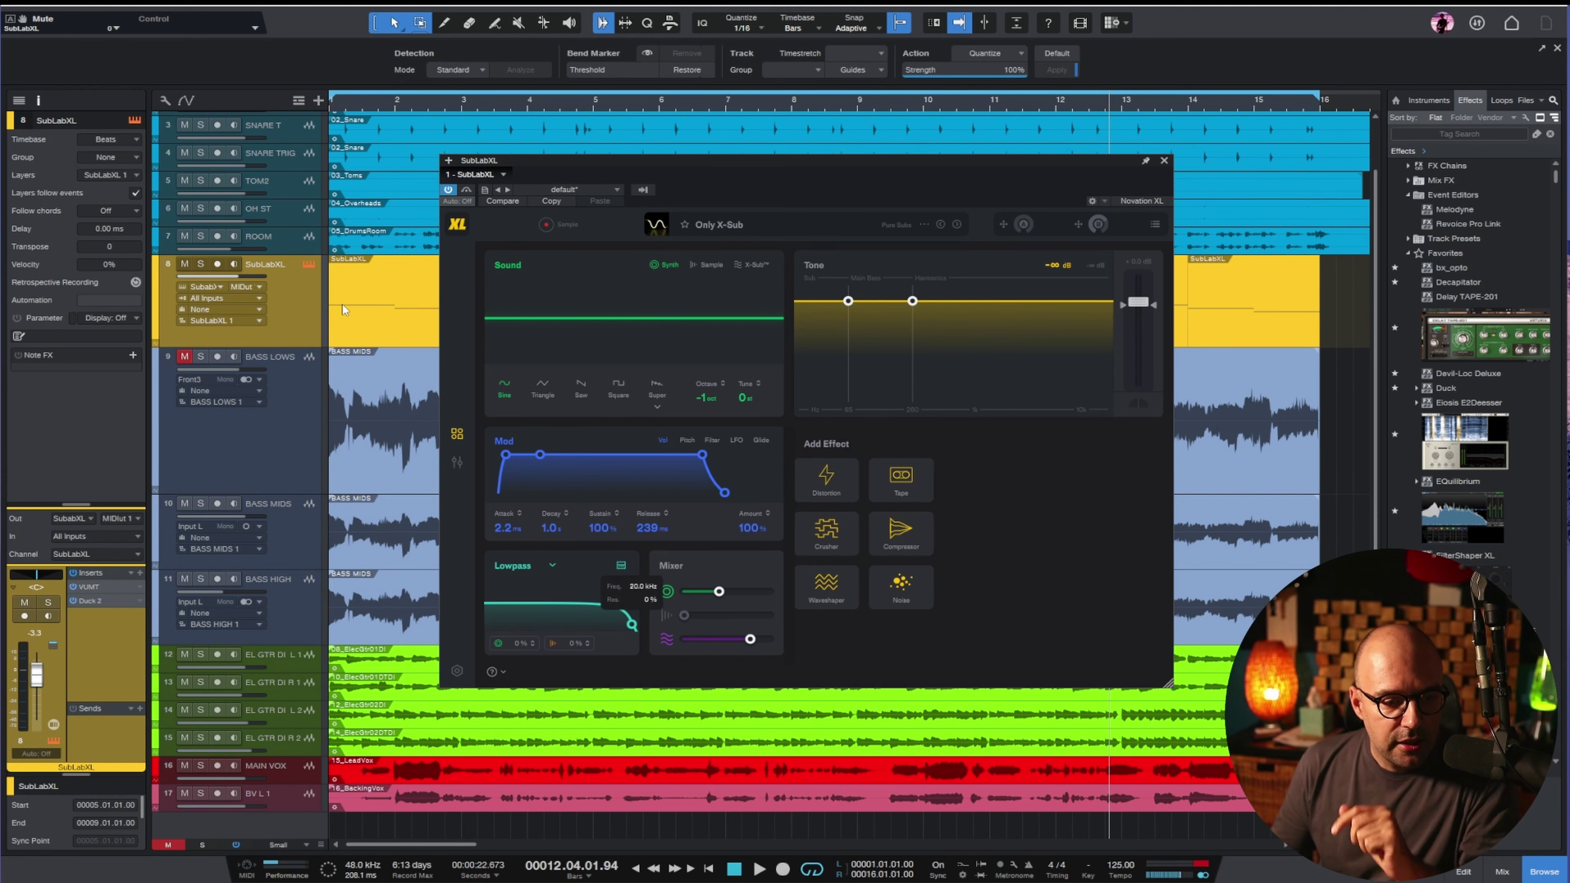
Solo the SubLabXL track, review its part in the note editor, and close the instrument window and editor.
{"action": "left_click", "coordinate": [201, 264]}
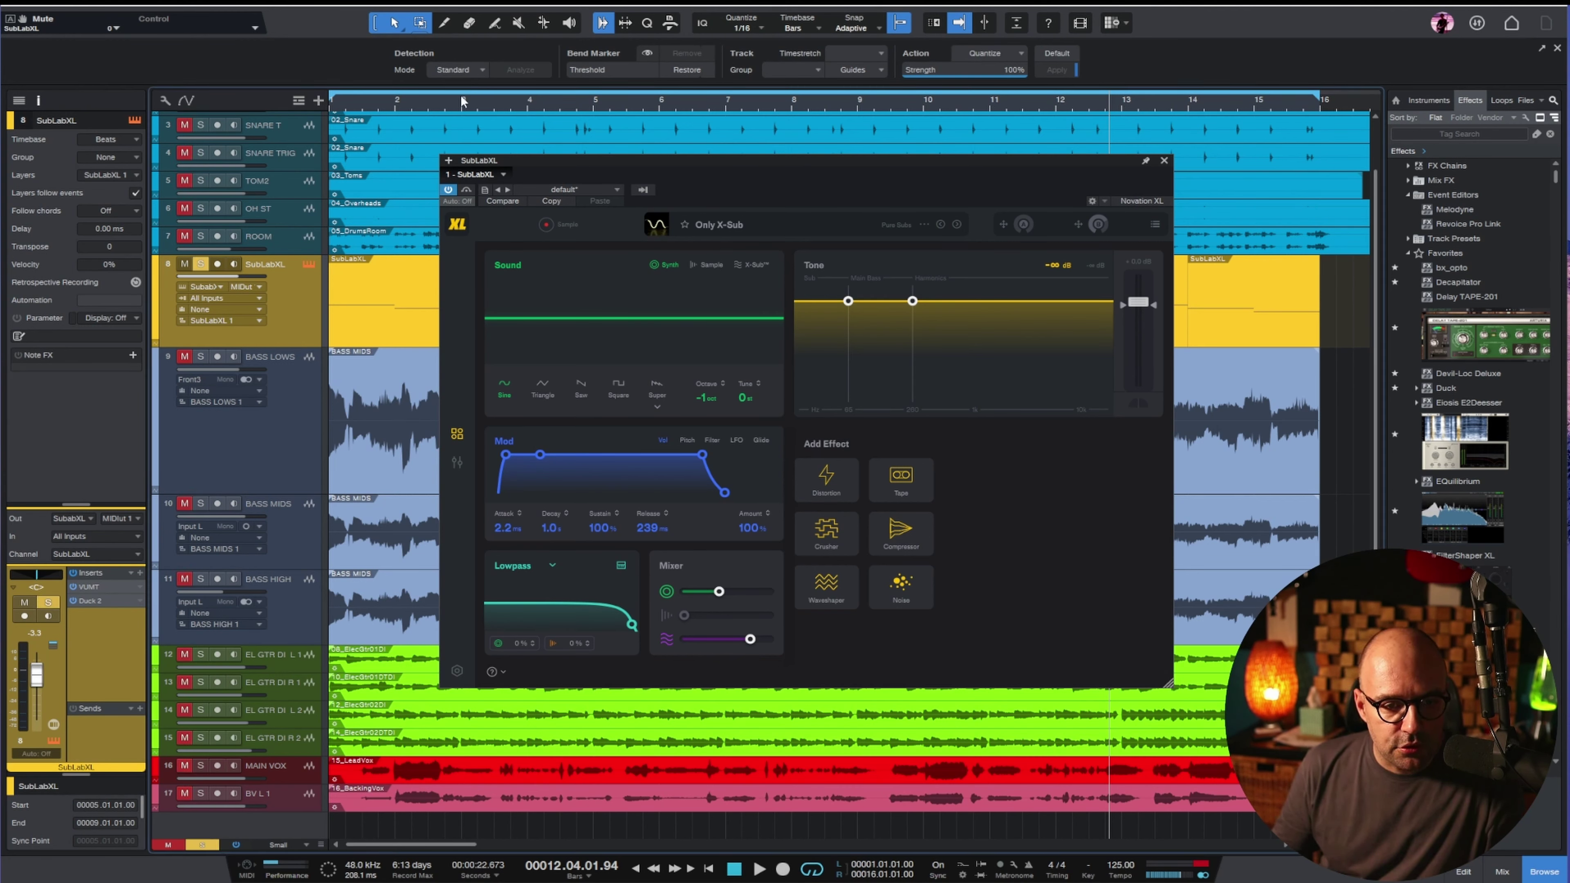
{"action": "left_click", "coordinate": [371, 467]}
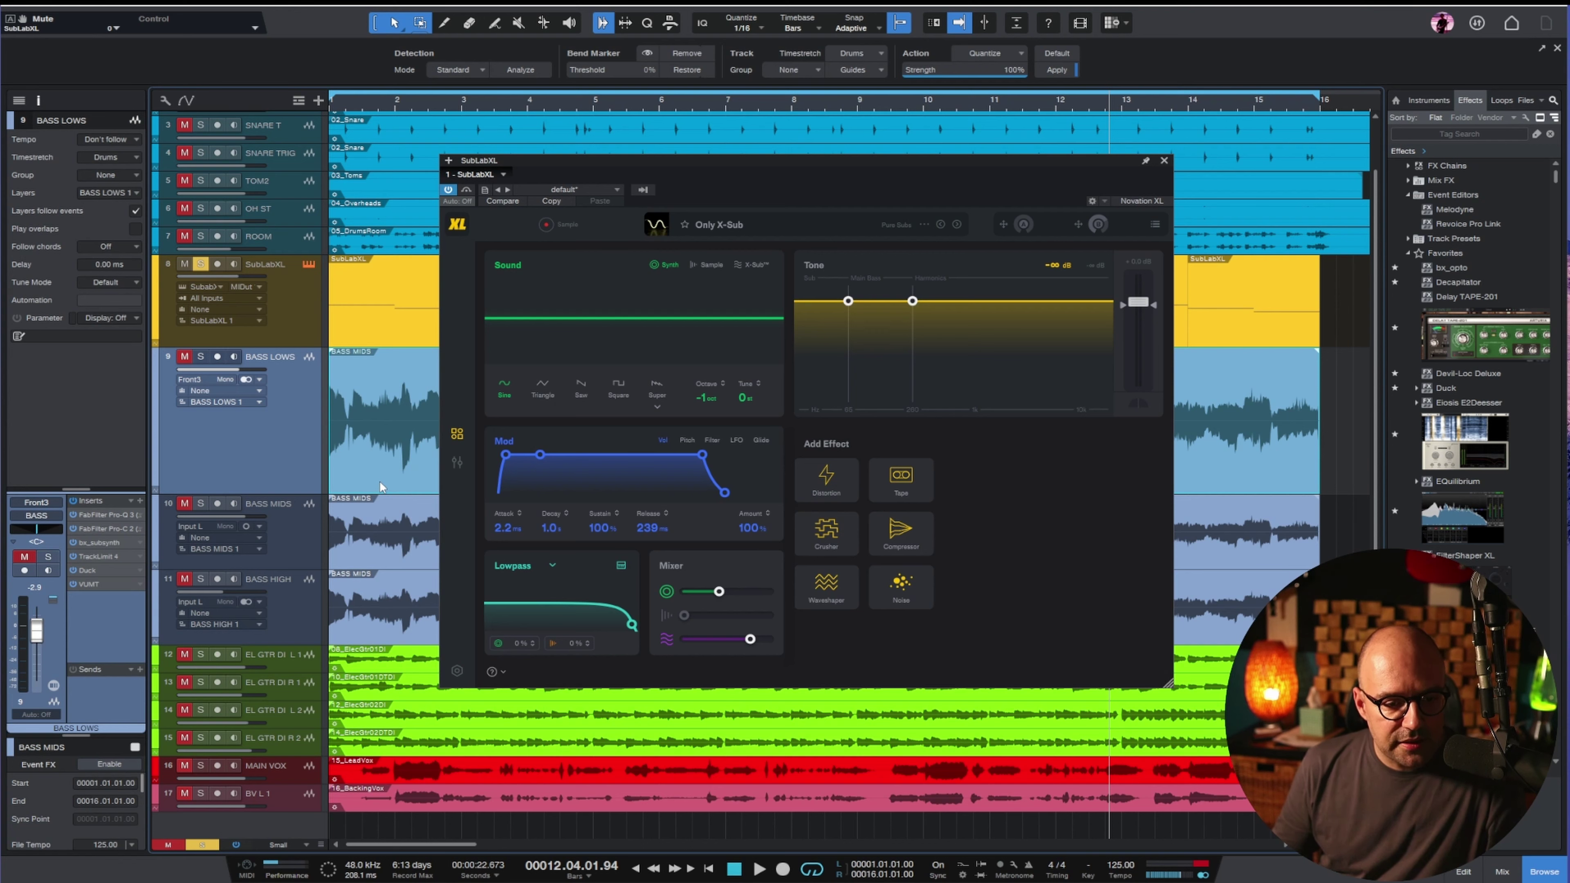
{"action": "double_click", "coordinate": [382, 337]}
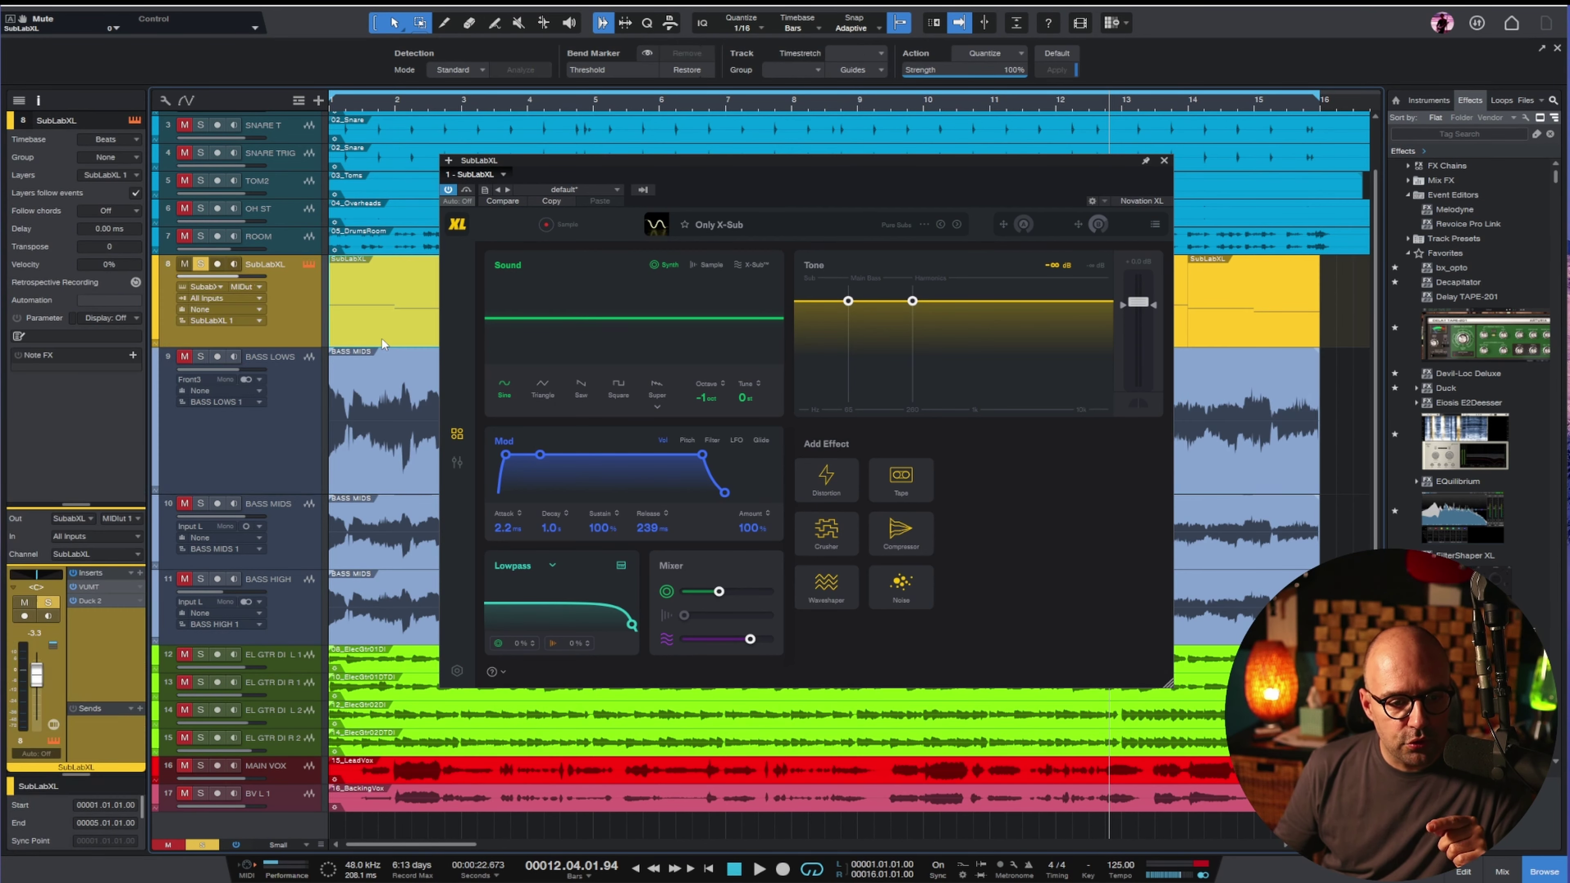
{"action": "left_click", "coordinate": [1164, 160]}
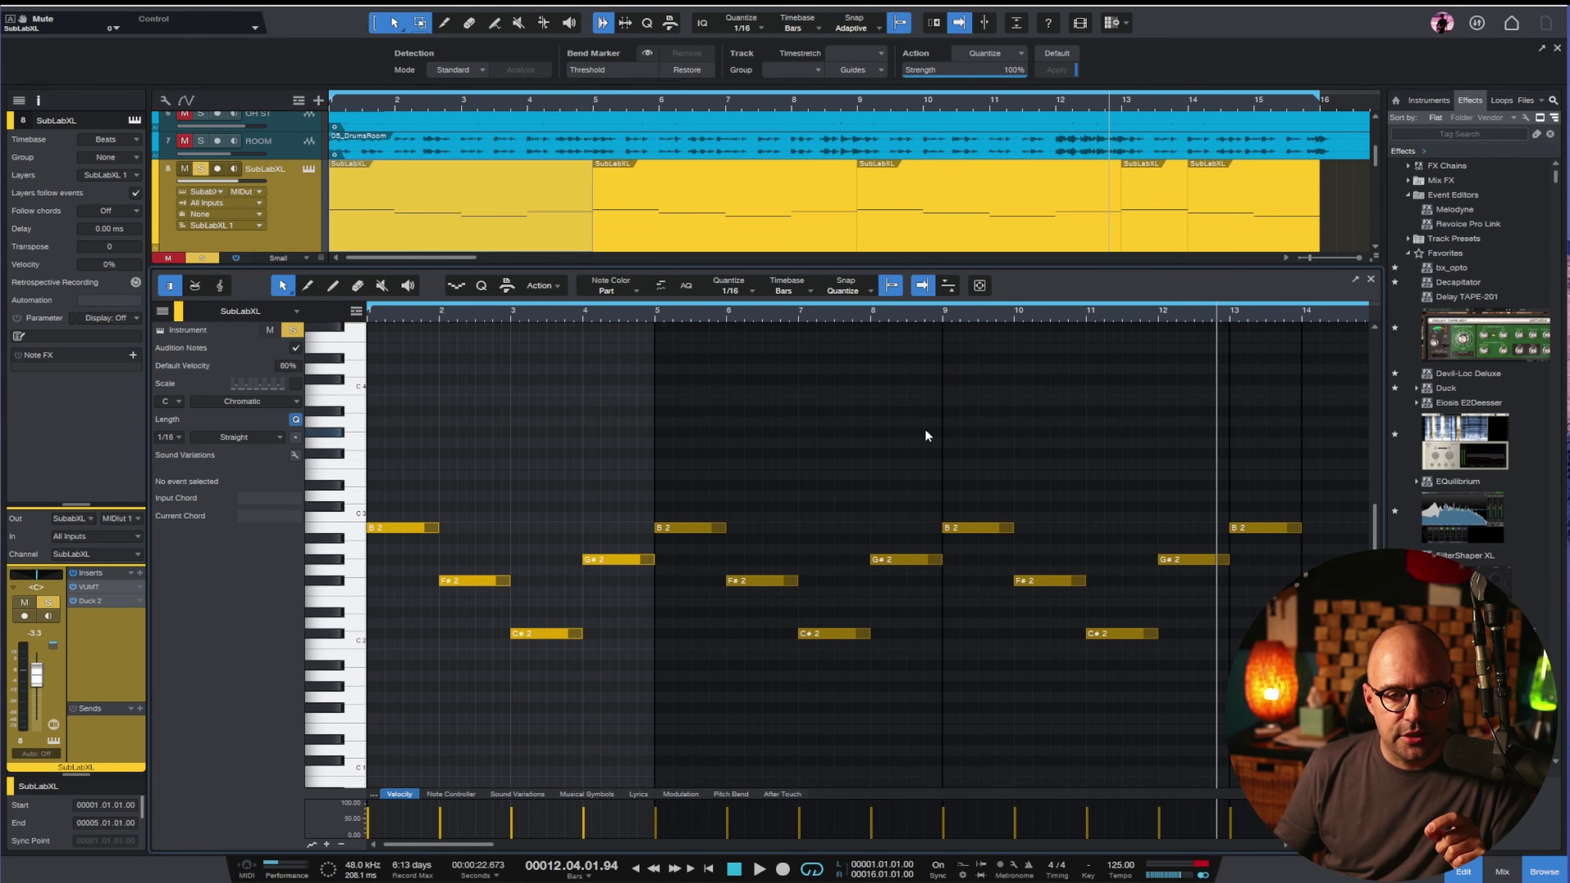
{"action": "key", "text": "F2"}
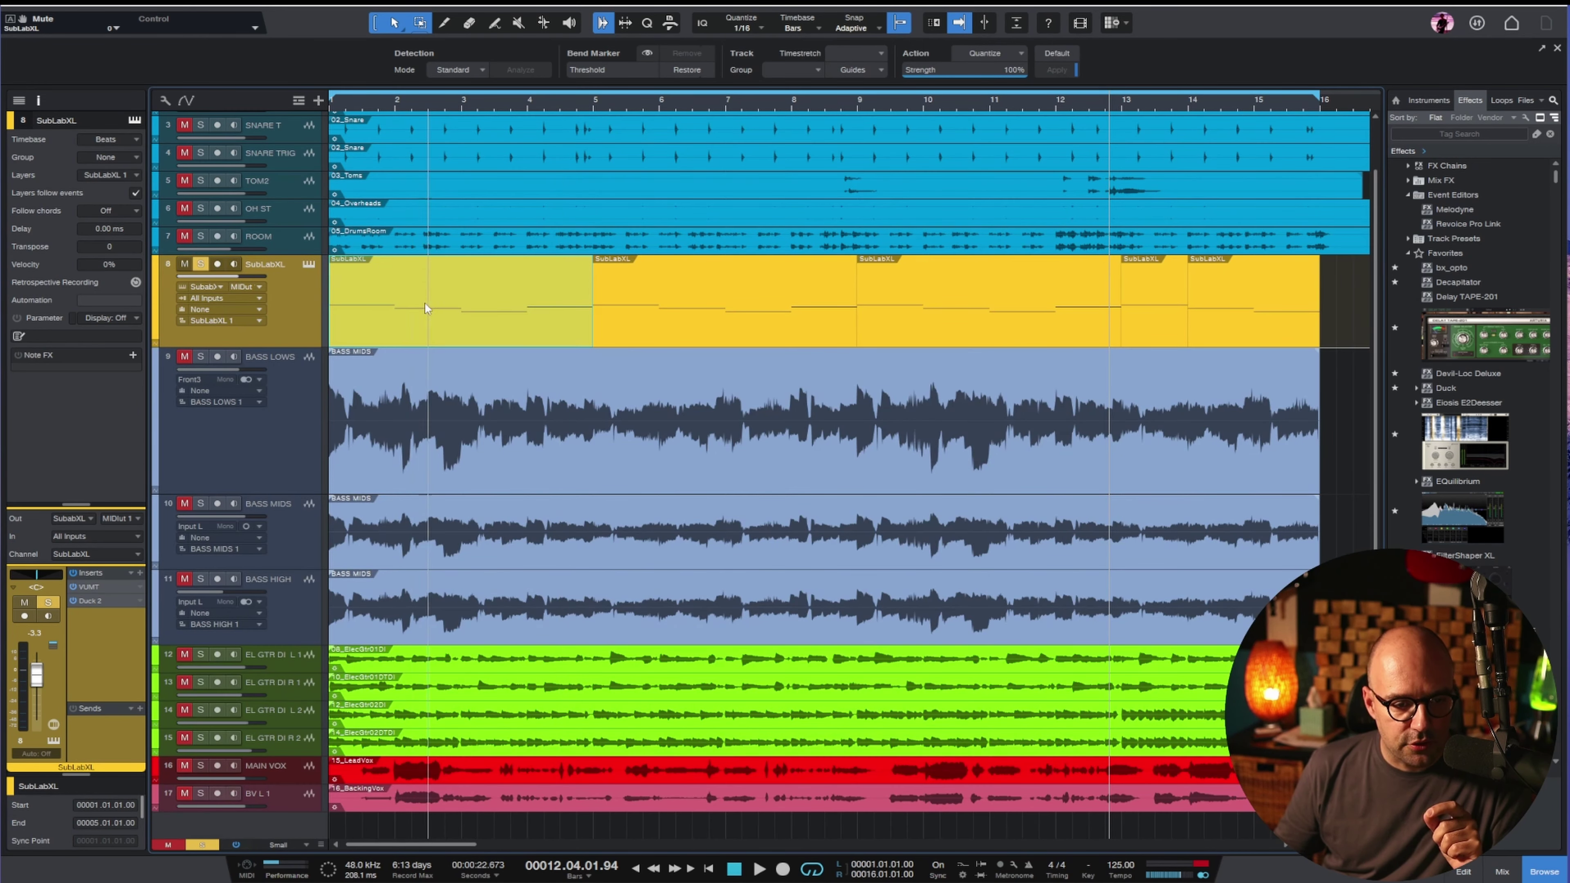
Play the soloed SubLabXL part from the song start in two short passes, stopping after each.
{"action": "left_click", "coordinate": [332, 110]}
{"action": "key", "text": "space"}
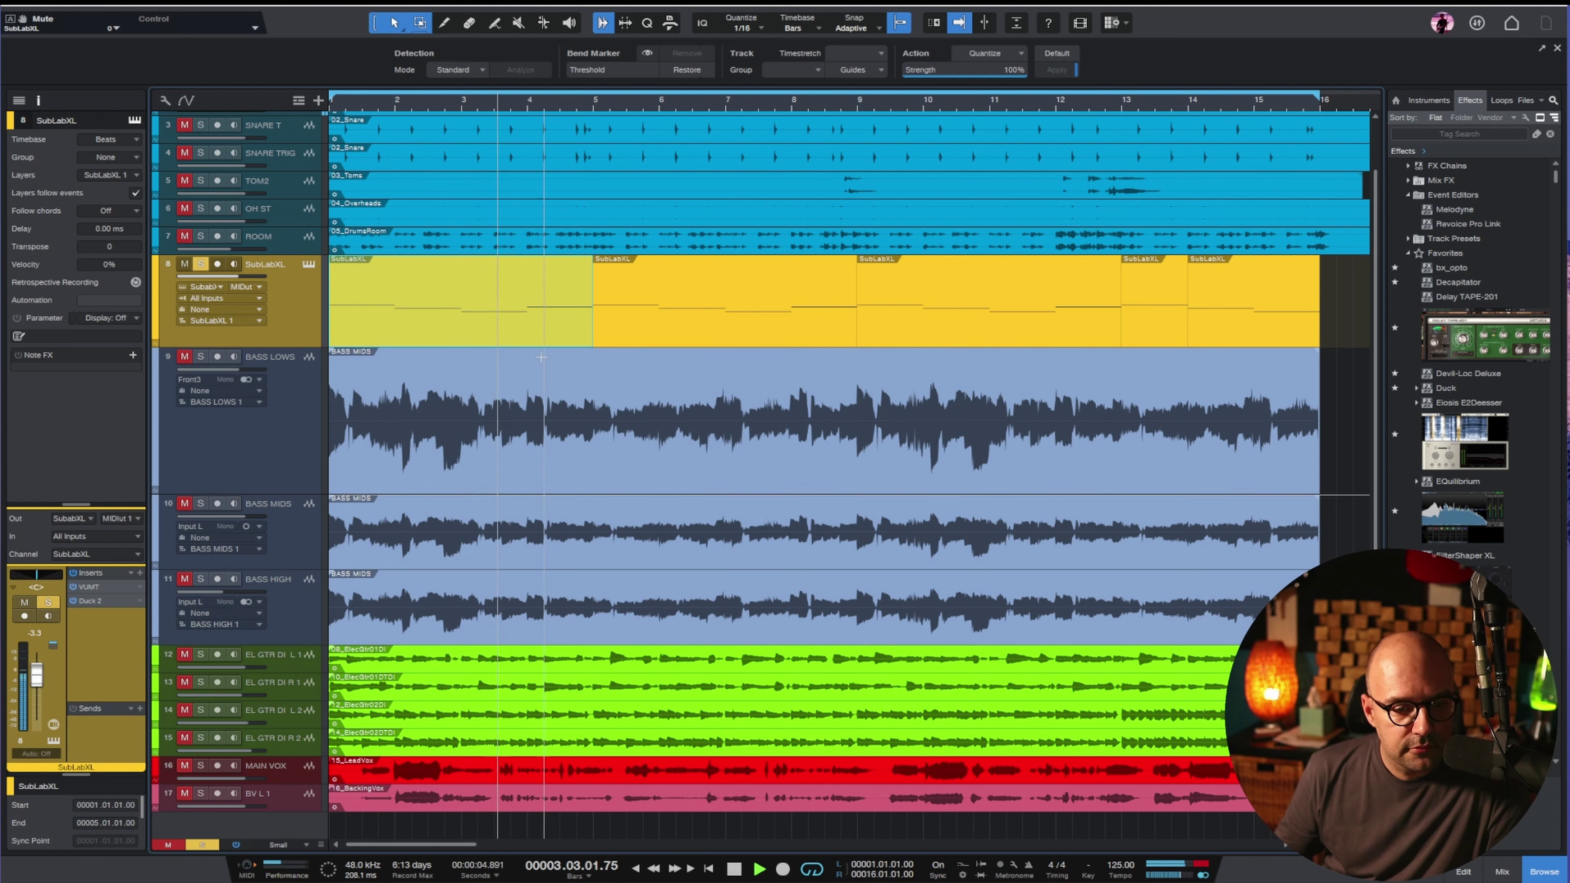
{"action": "key", "text": "space"}
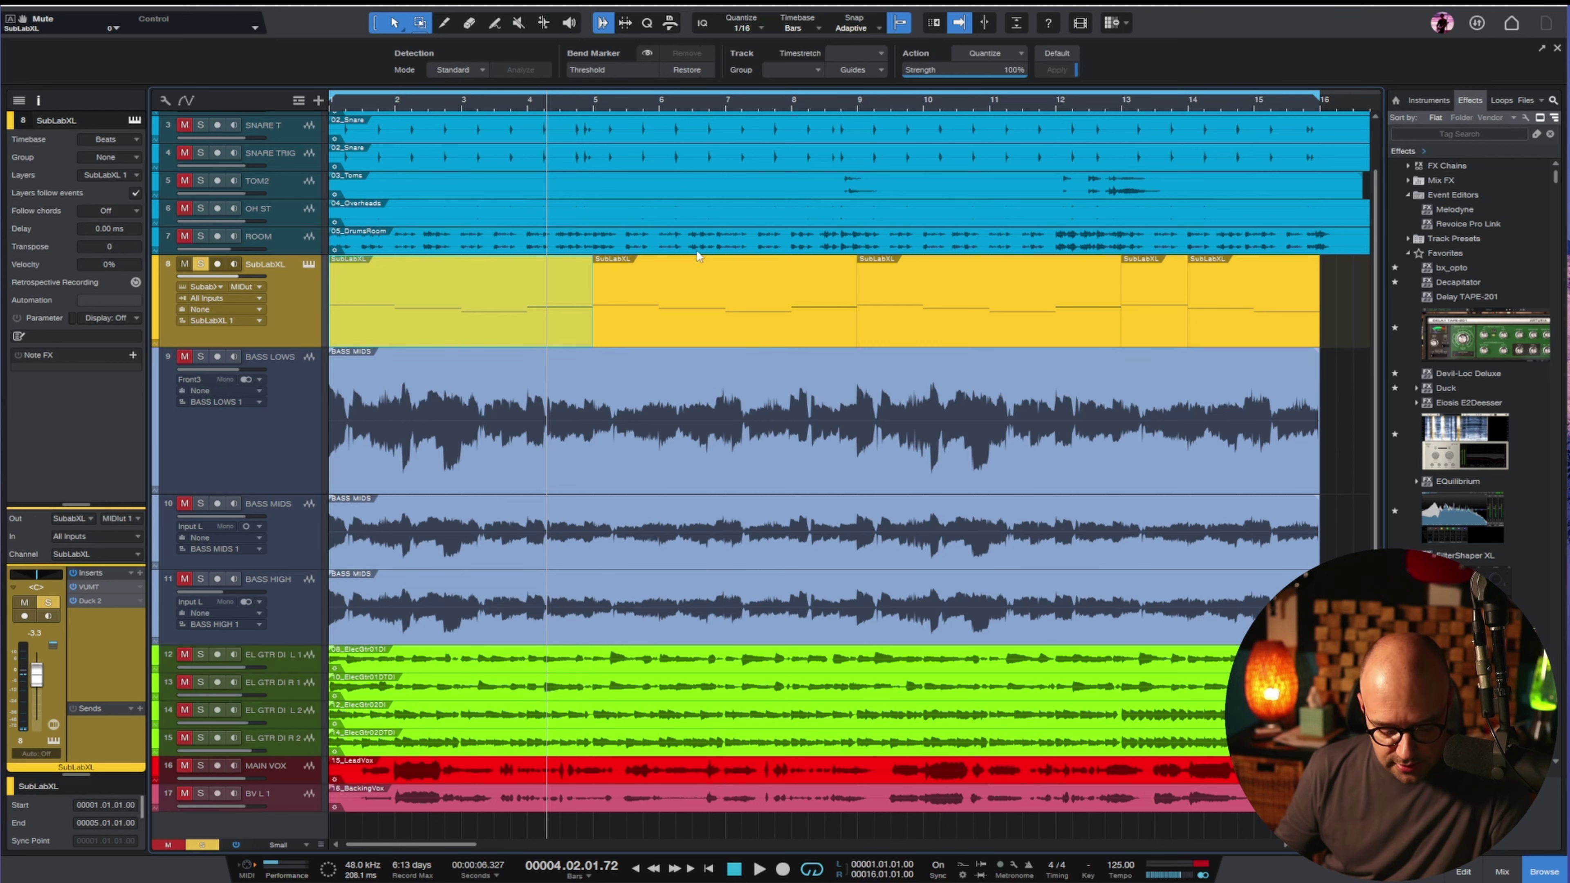
{"action": "key", "text": "space"}
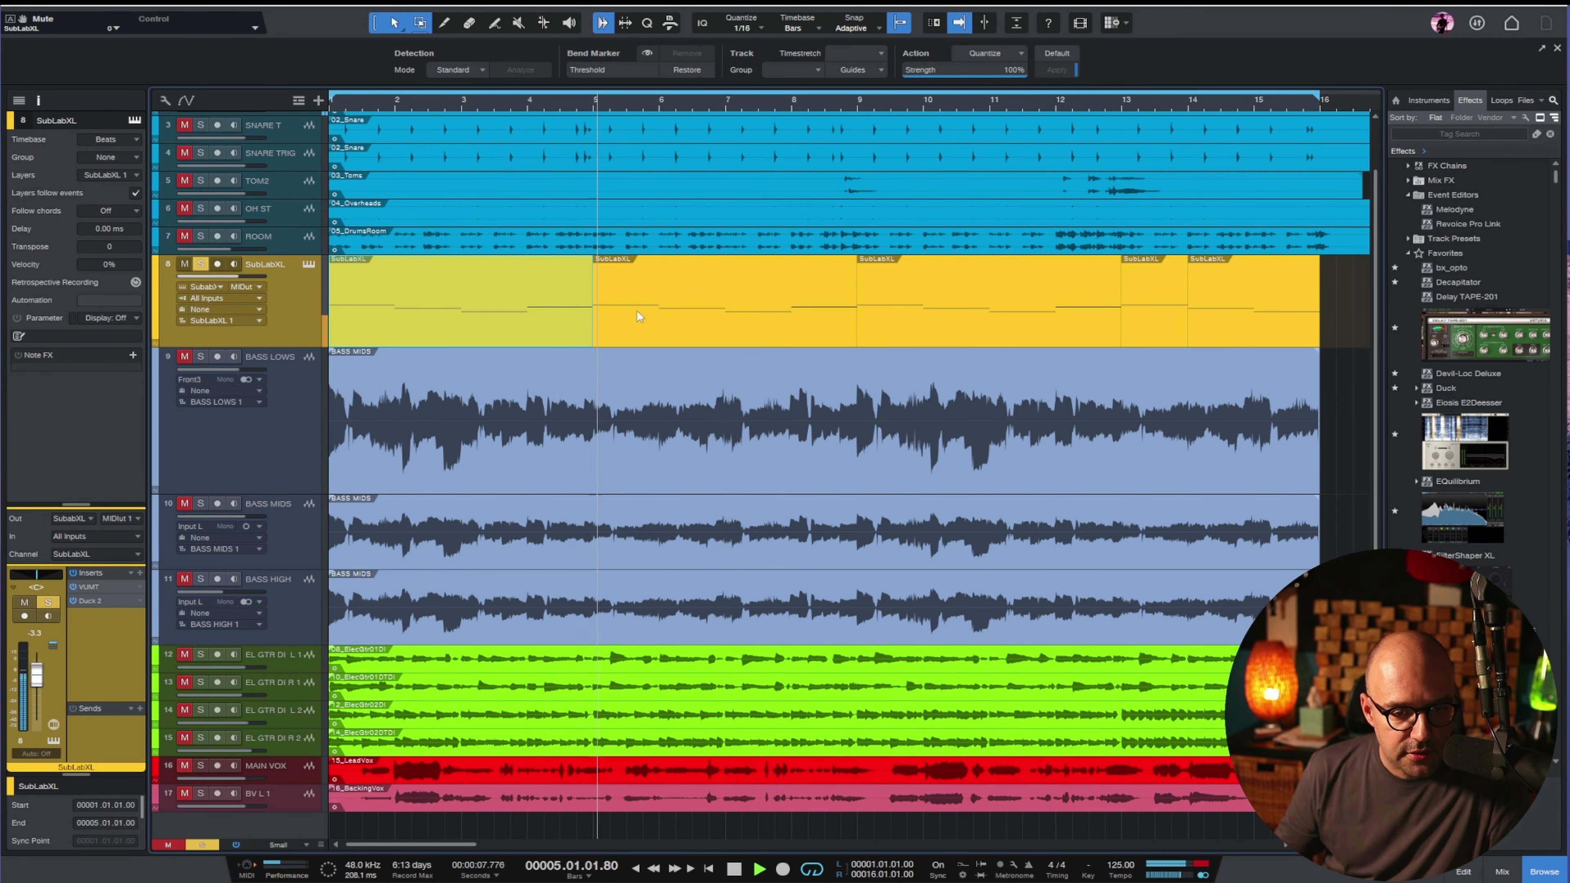
{"action": "key", "text": "space"}
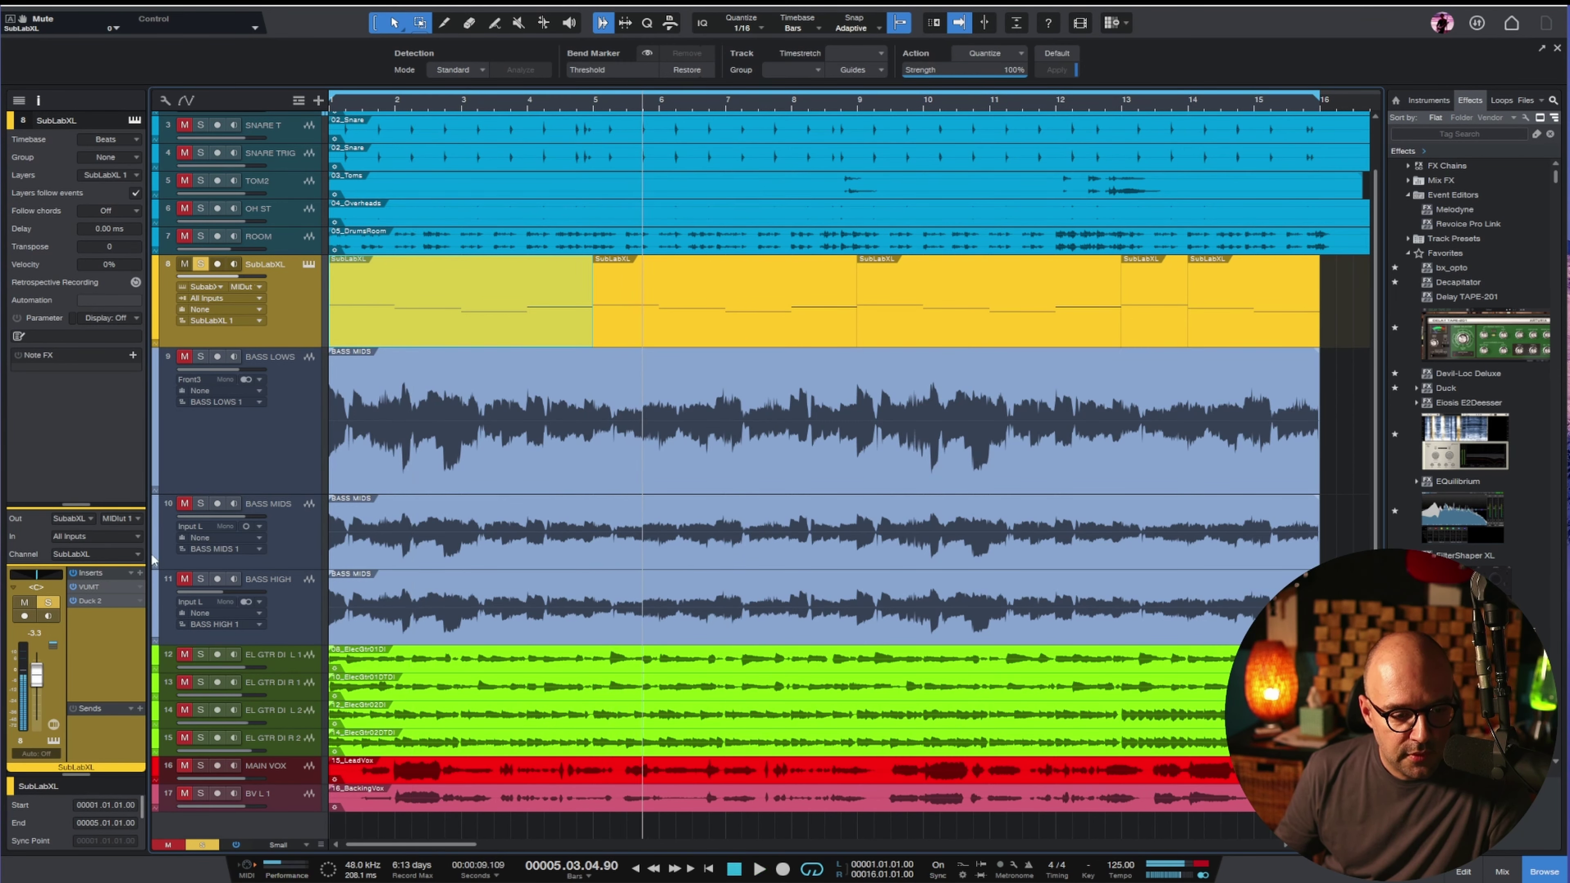
Open the VUMT on the SubLabXL channel, check its level during playback, stop and close the meter.
{"action": "left_click", "coordinate": [82, 589]}
{"action": "key", "text": "space"}
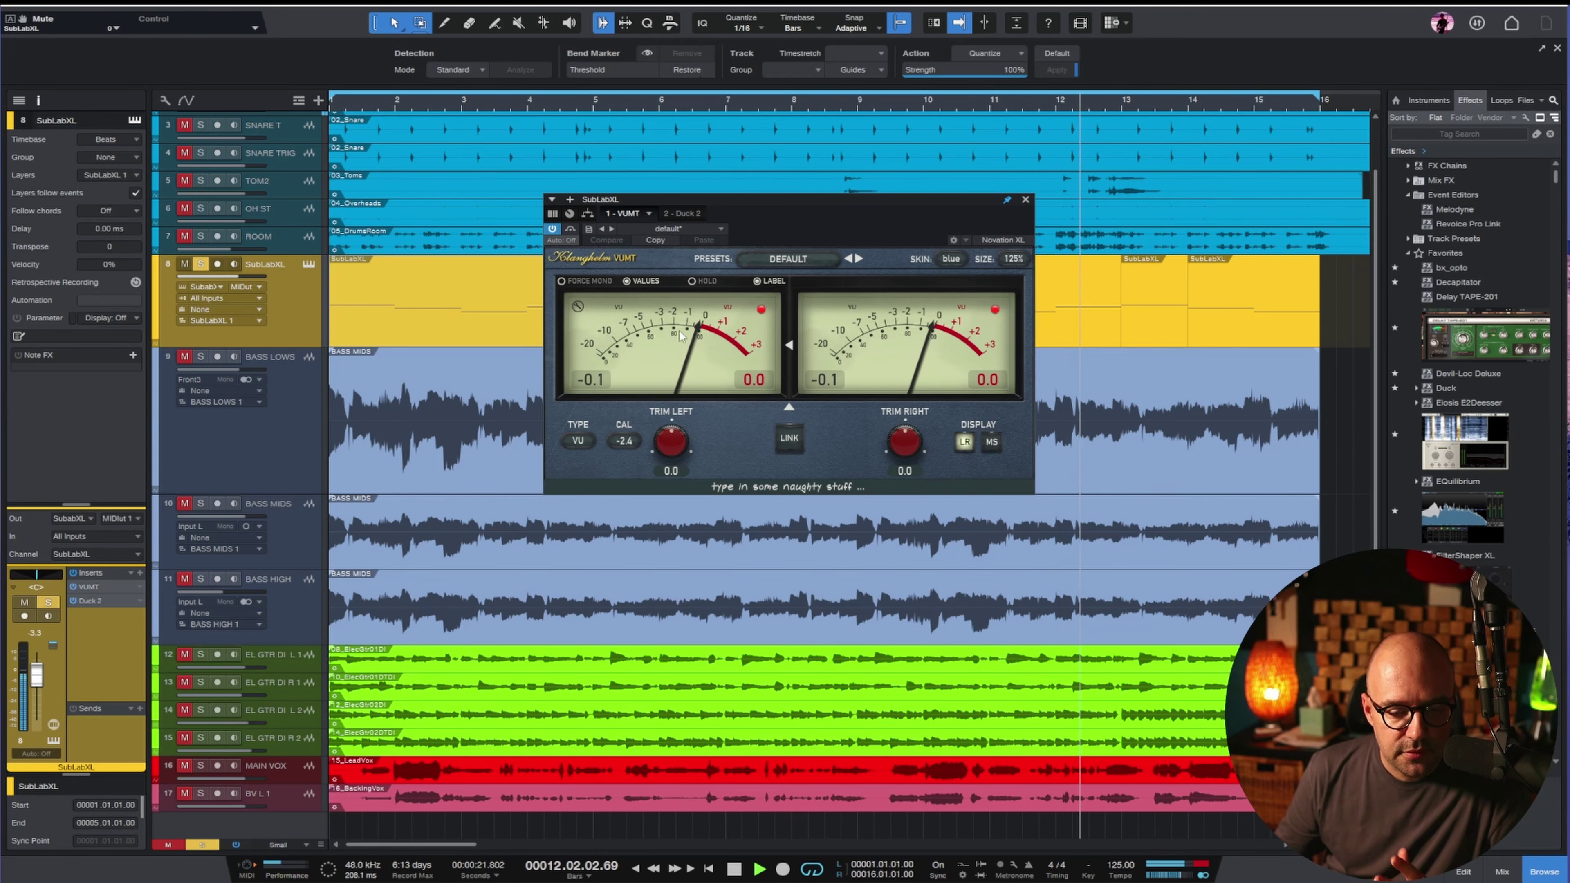
{"action": "key", "text": "space"}
{"action": "left_click", "coordinate": [1025, 200]}
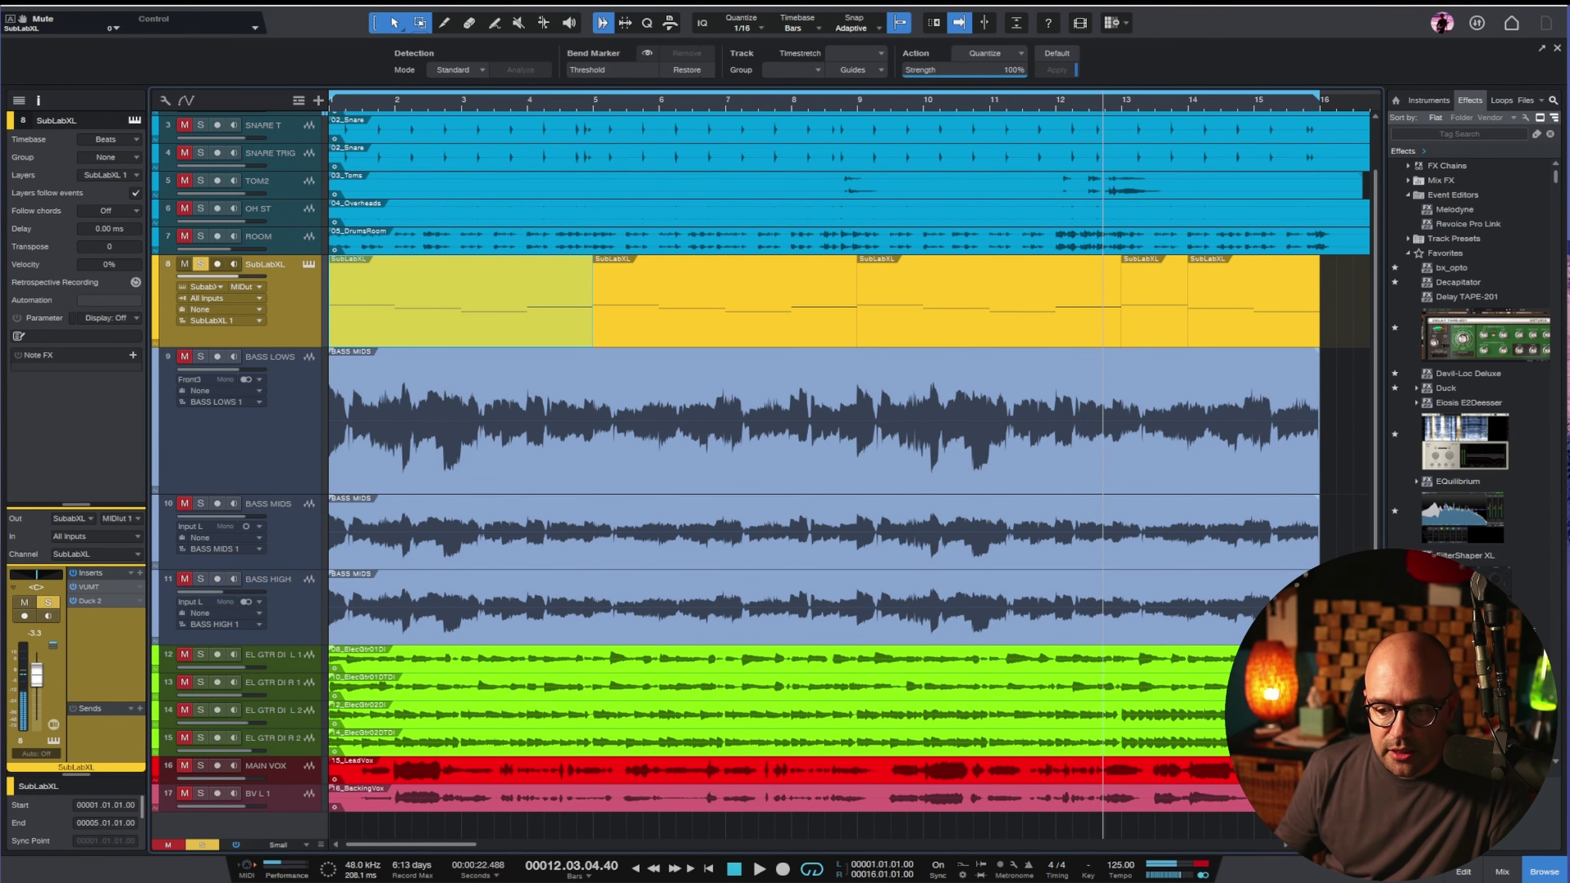
Show the mixer and open the VUMT meter on the BASS bus.
{"action": "left_click", "coordinate": [1490, 873]}
{"action": "scroll", "coordinate": [955, 329], "scroll_direction": "right", "scroll_amount": 5}
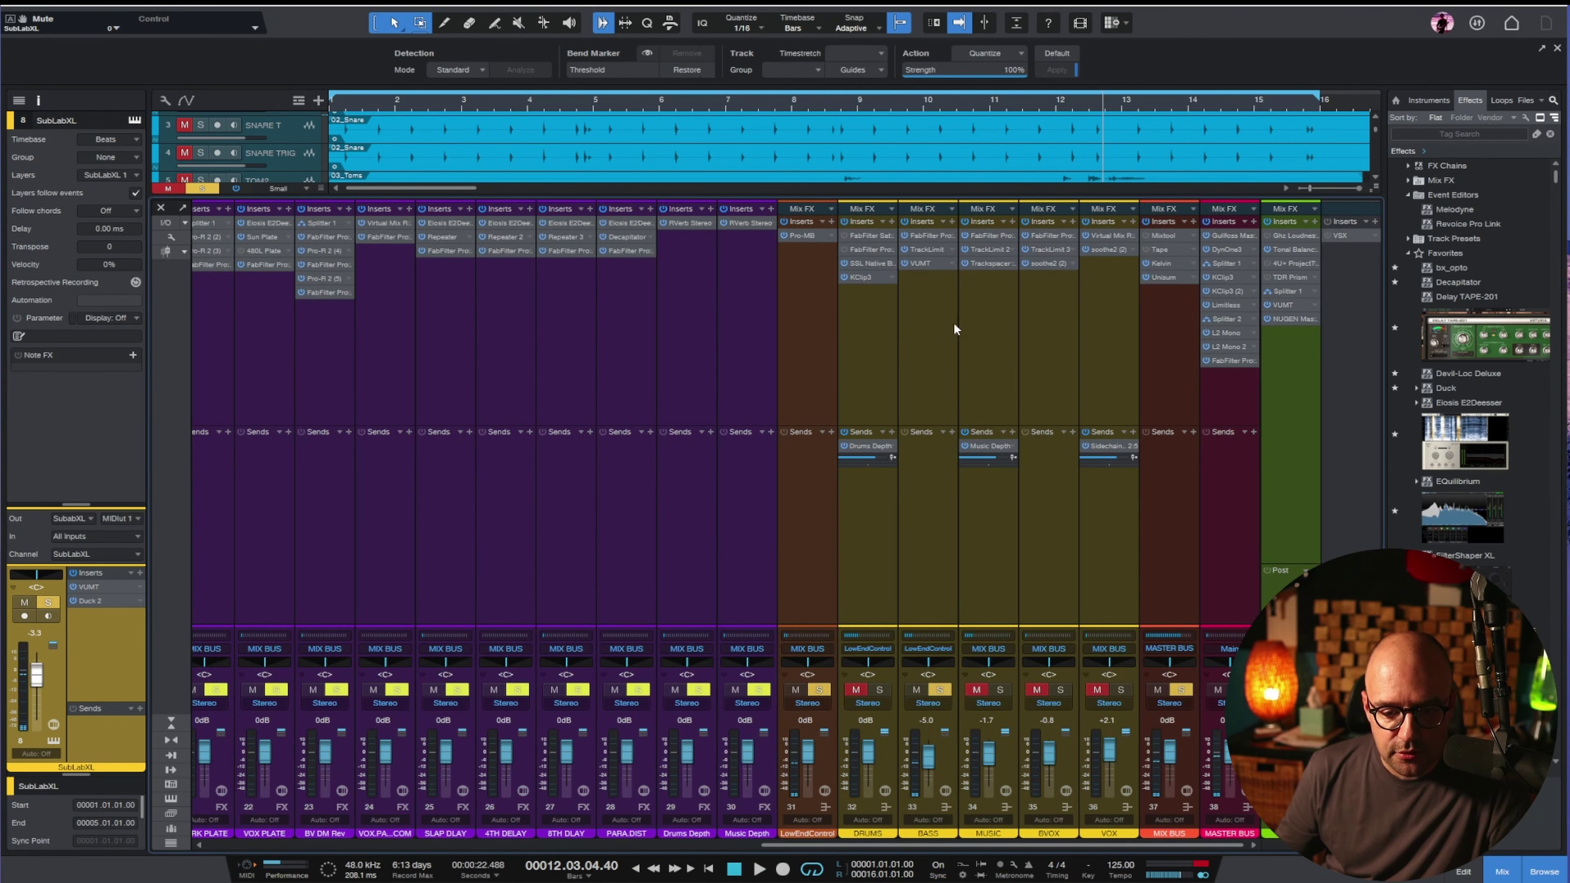
{"action": "left_click", "coordinate": [917, 272]}
{"action": "double_click", "coordinate": [917, 264]}
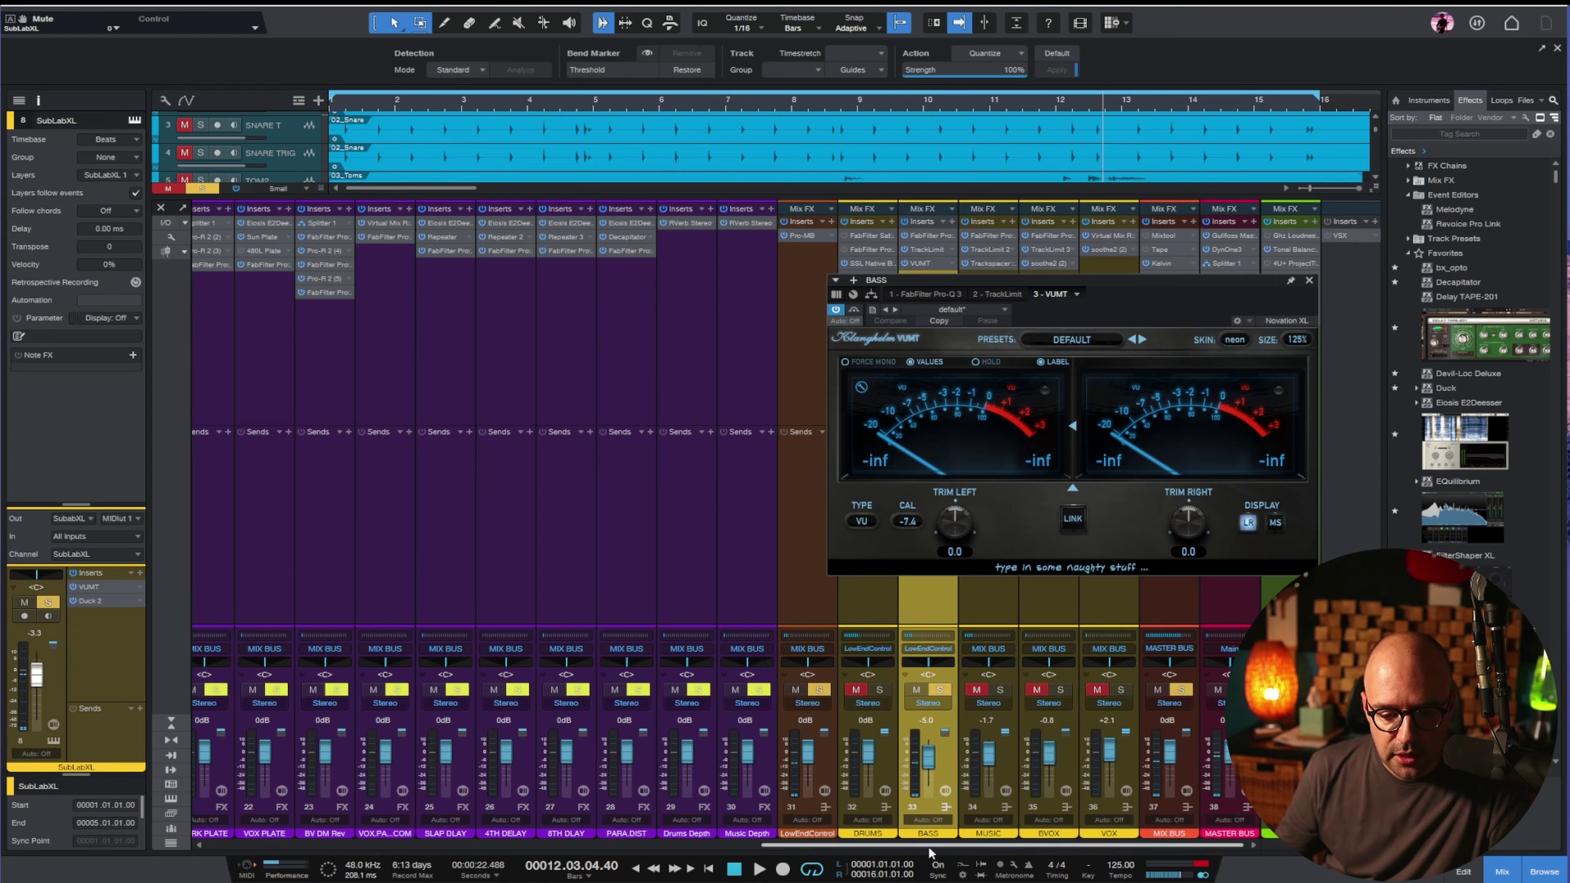
Solo BASS MIDS and BASS HIGH alongside SubLabXL, and select each bass channel in turn to show its role.
{"action": "scroll", "coordinate": [574, 716], "scroll_direction": "left", "scroll_amount": 5}
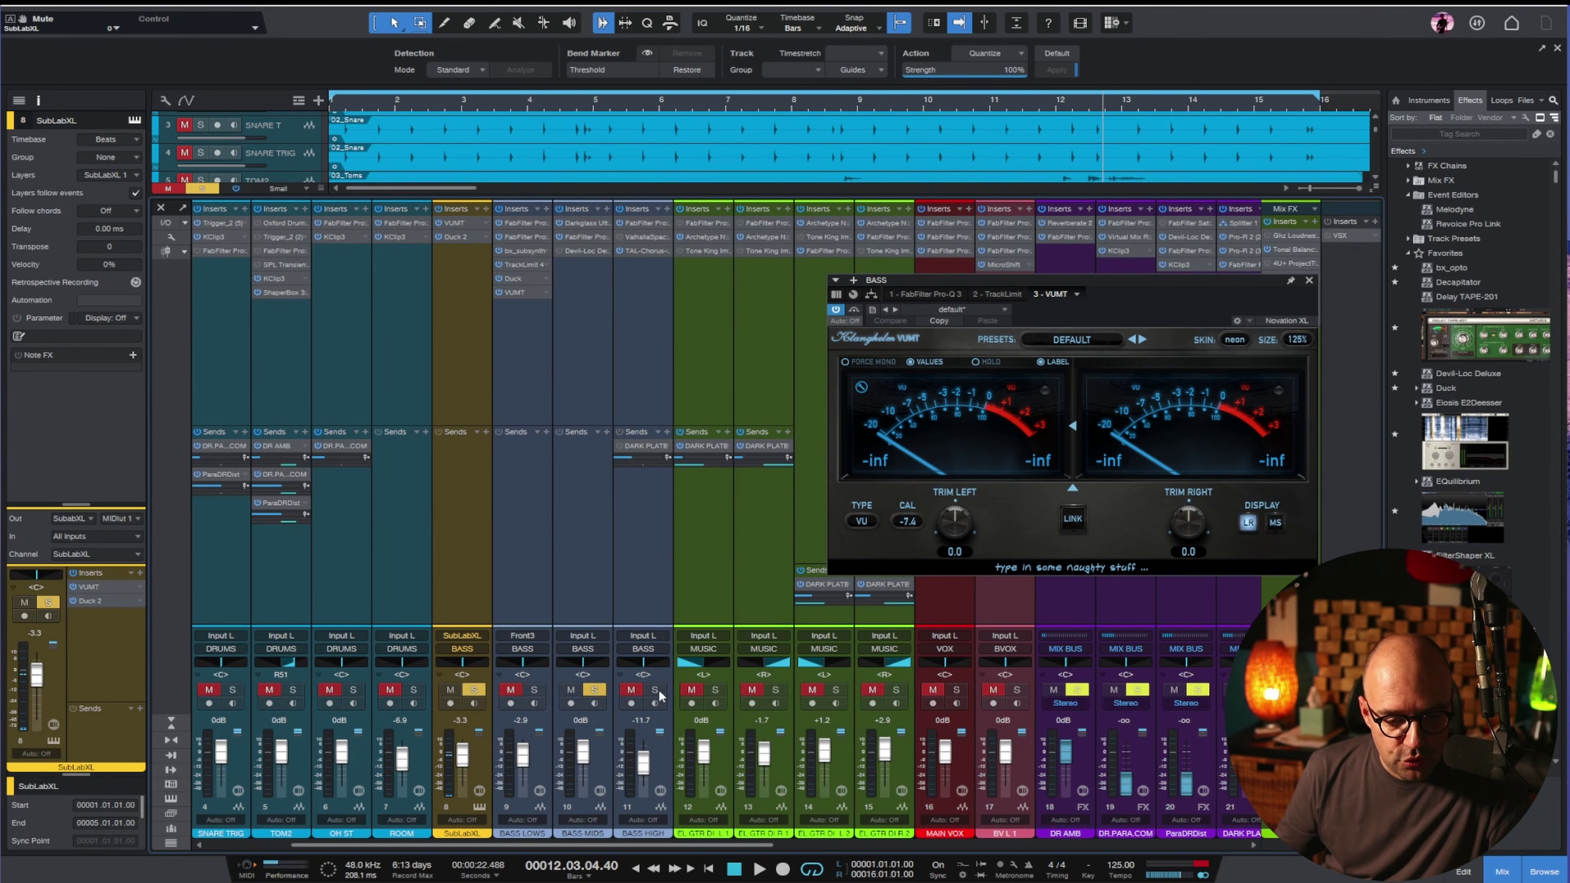
{"action": "left_click", "coordinate": [527, 358]}
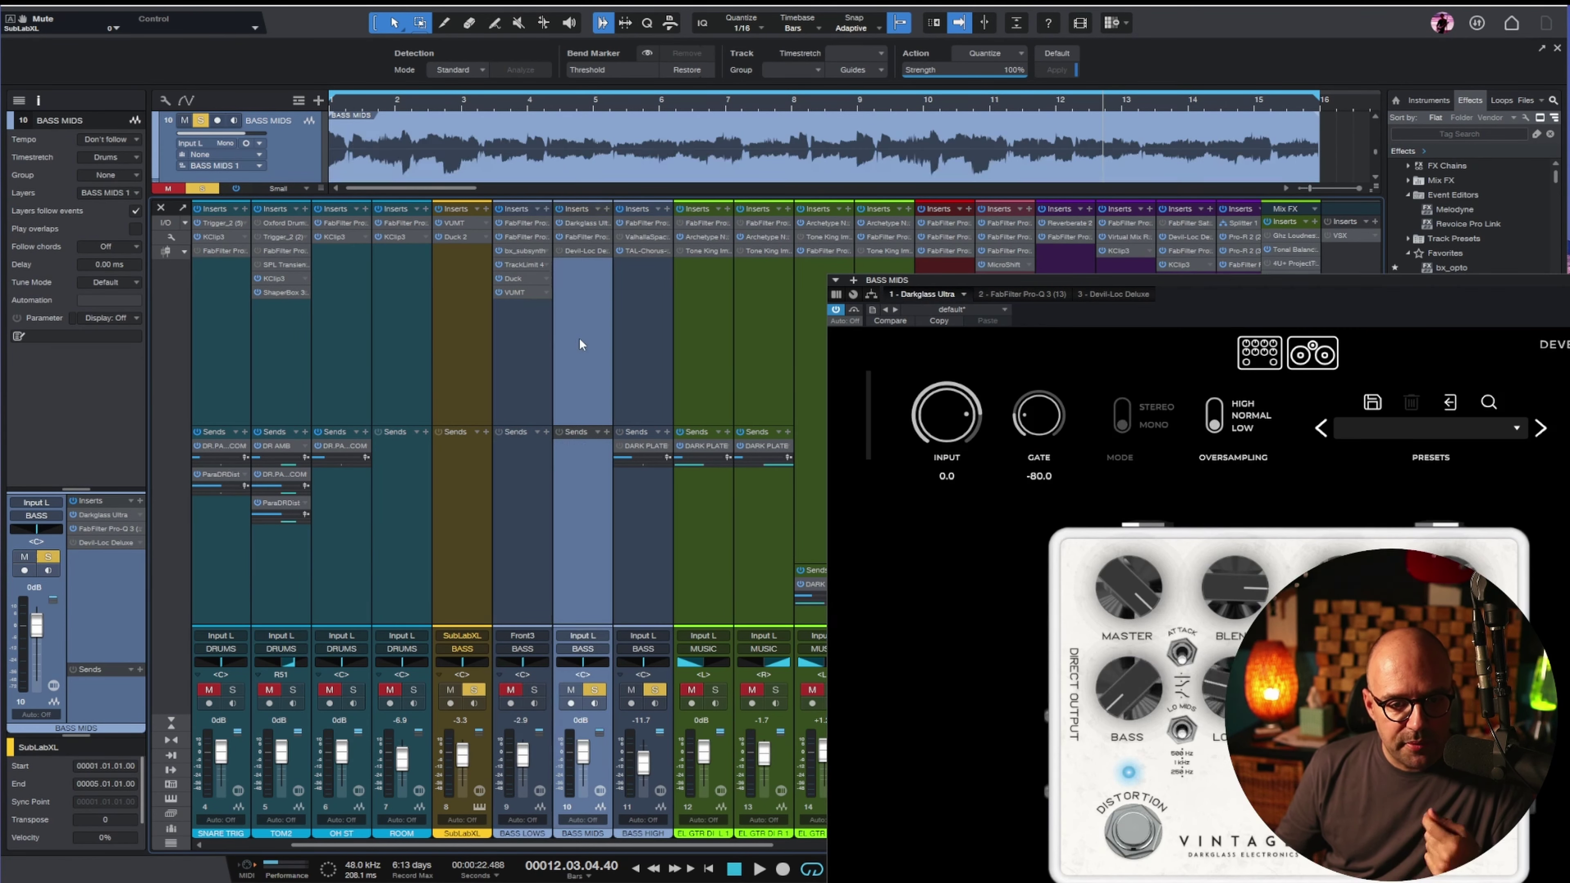
{"action": "left_click", "coordinate": [580, 338]}
{"action": "left_click", "coordinate": [646, 350]}
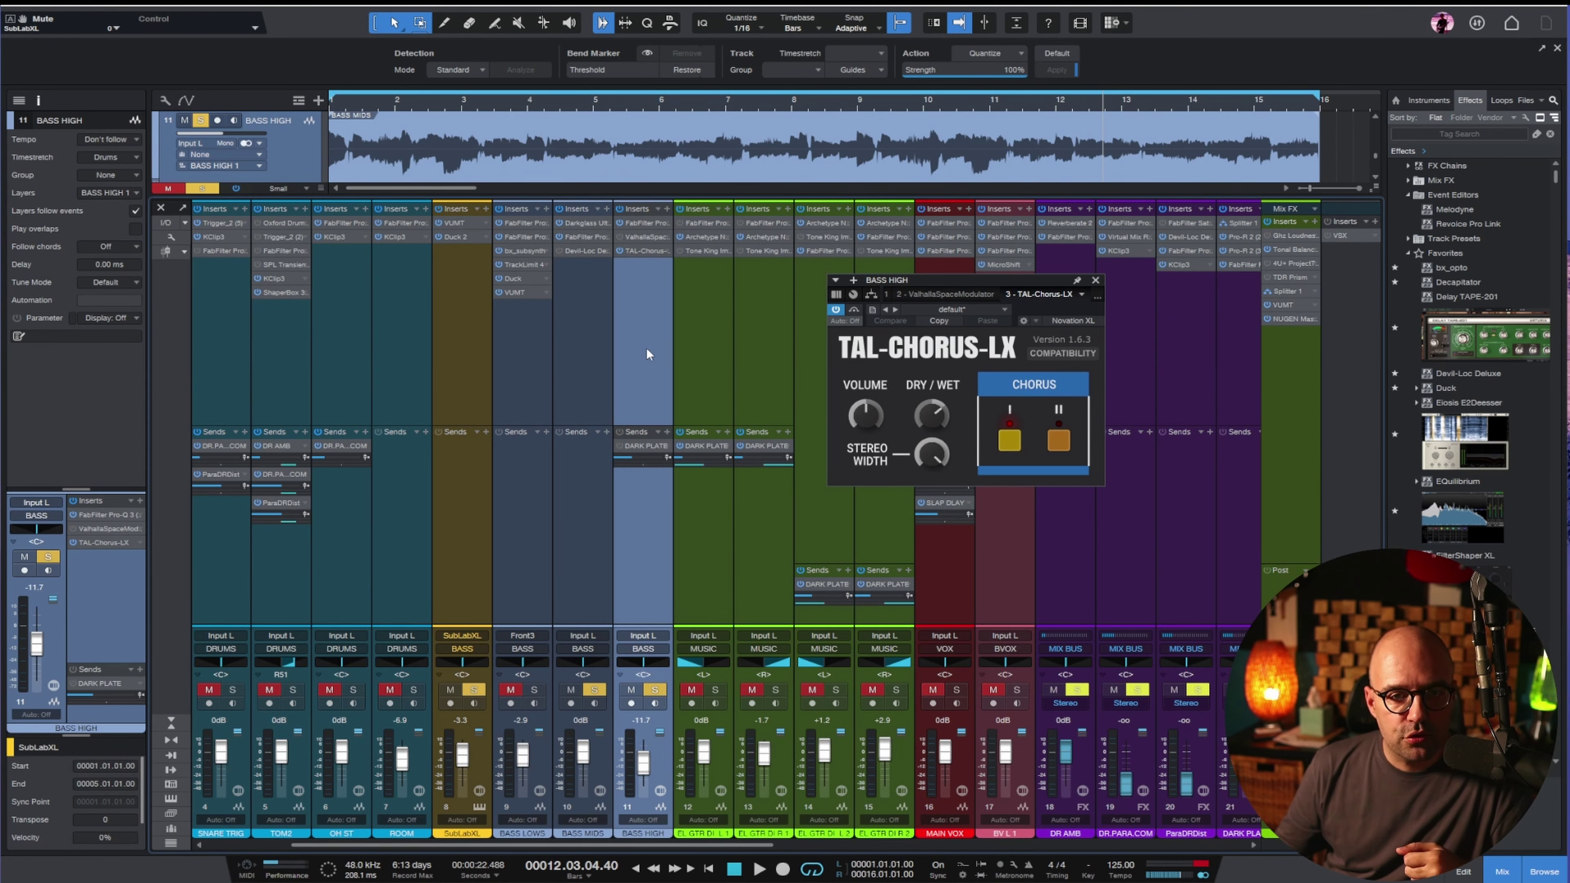
{"action": "left_click", "coordinate": [471, 353]}
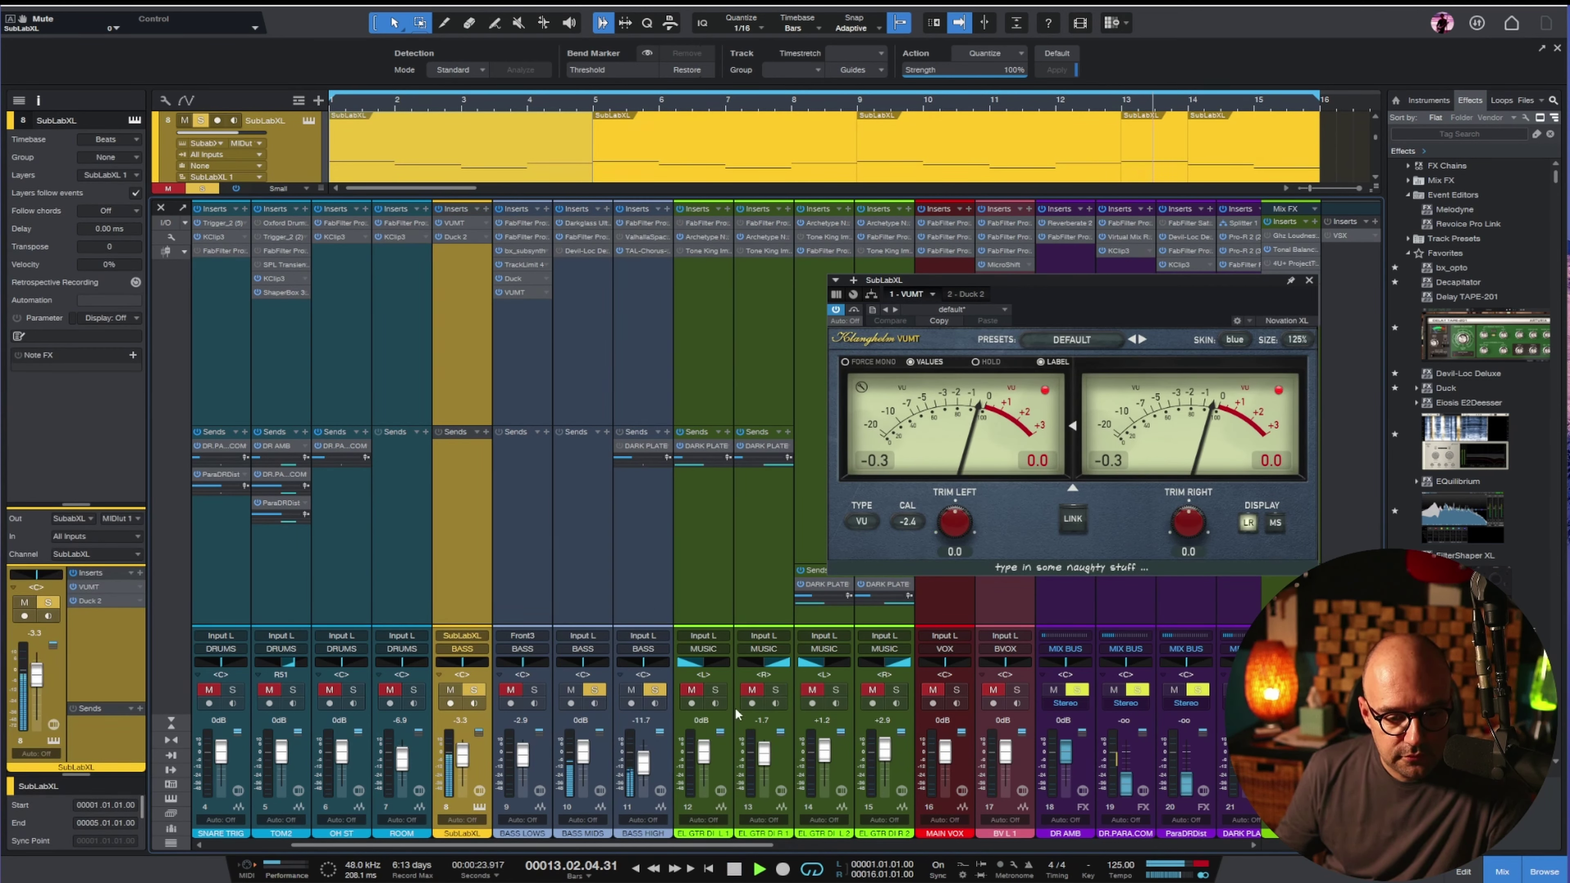
Reopen the BASS bus VUMT, watch the combined bass level during playback, and stop.
{"action": "left_click", "coordinate": [1309, 280]}
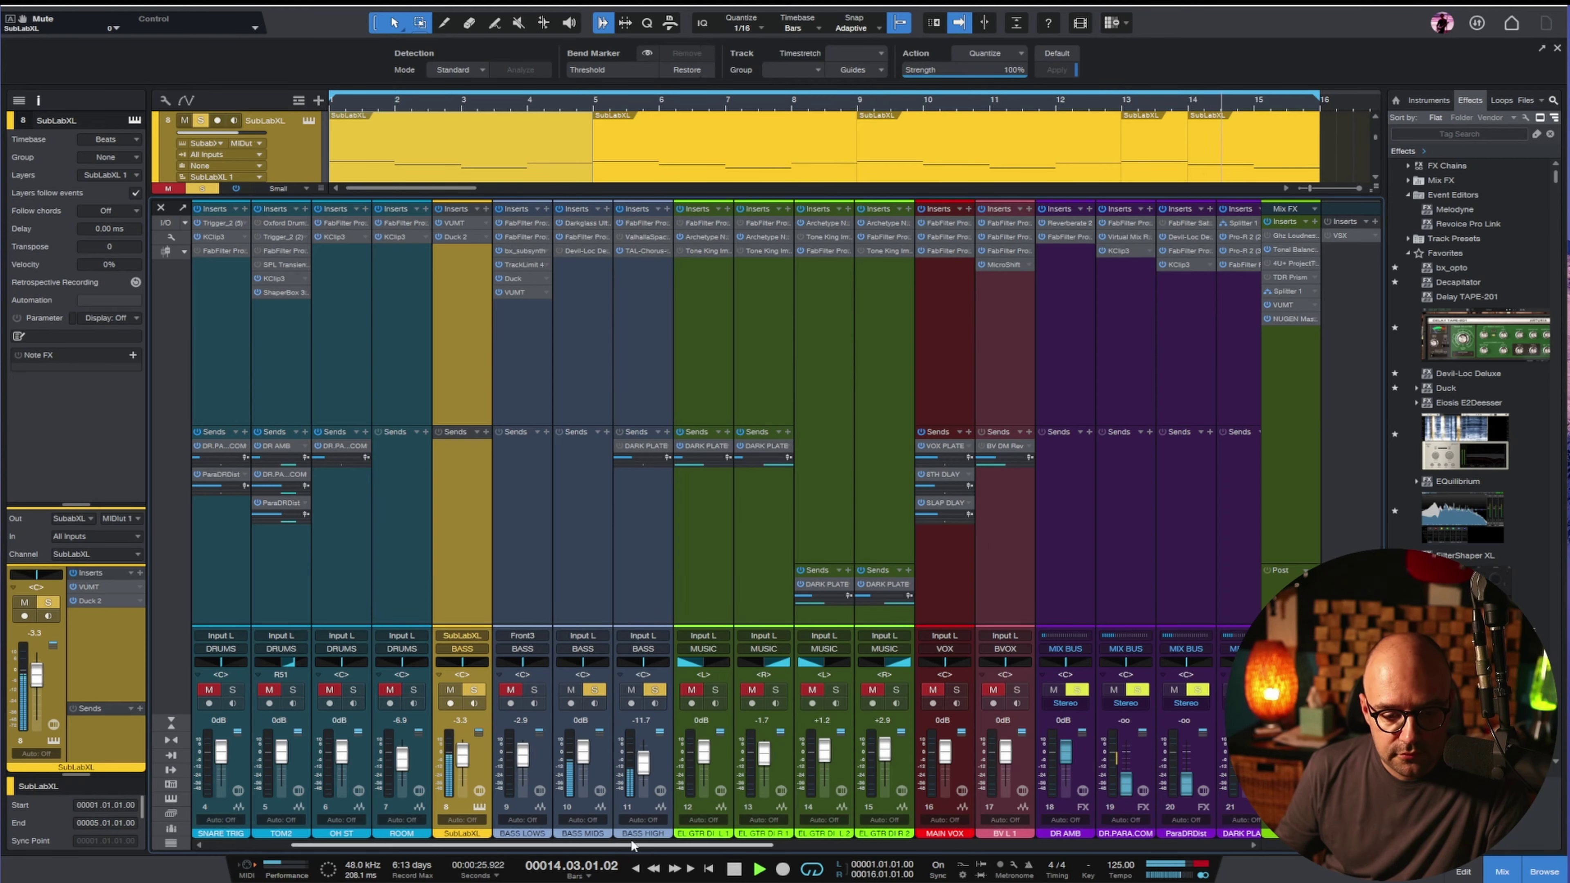
{"action": "left_click_drag", "start_coordinate": [632, 846], "coordinate": [1100, 845]}
{"action": "left_click", "coordinate": [954, 294]}
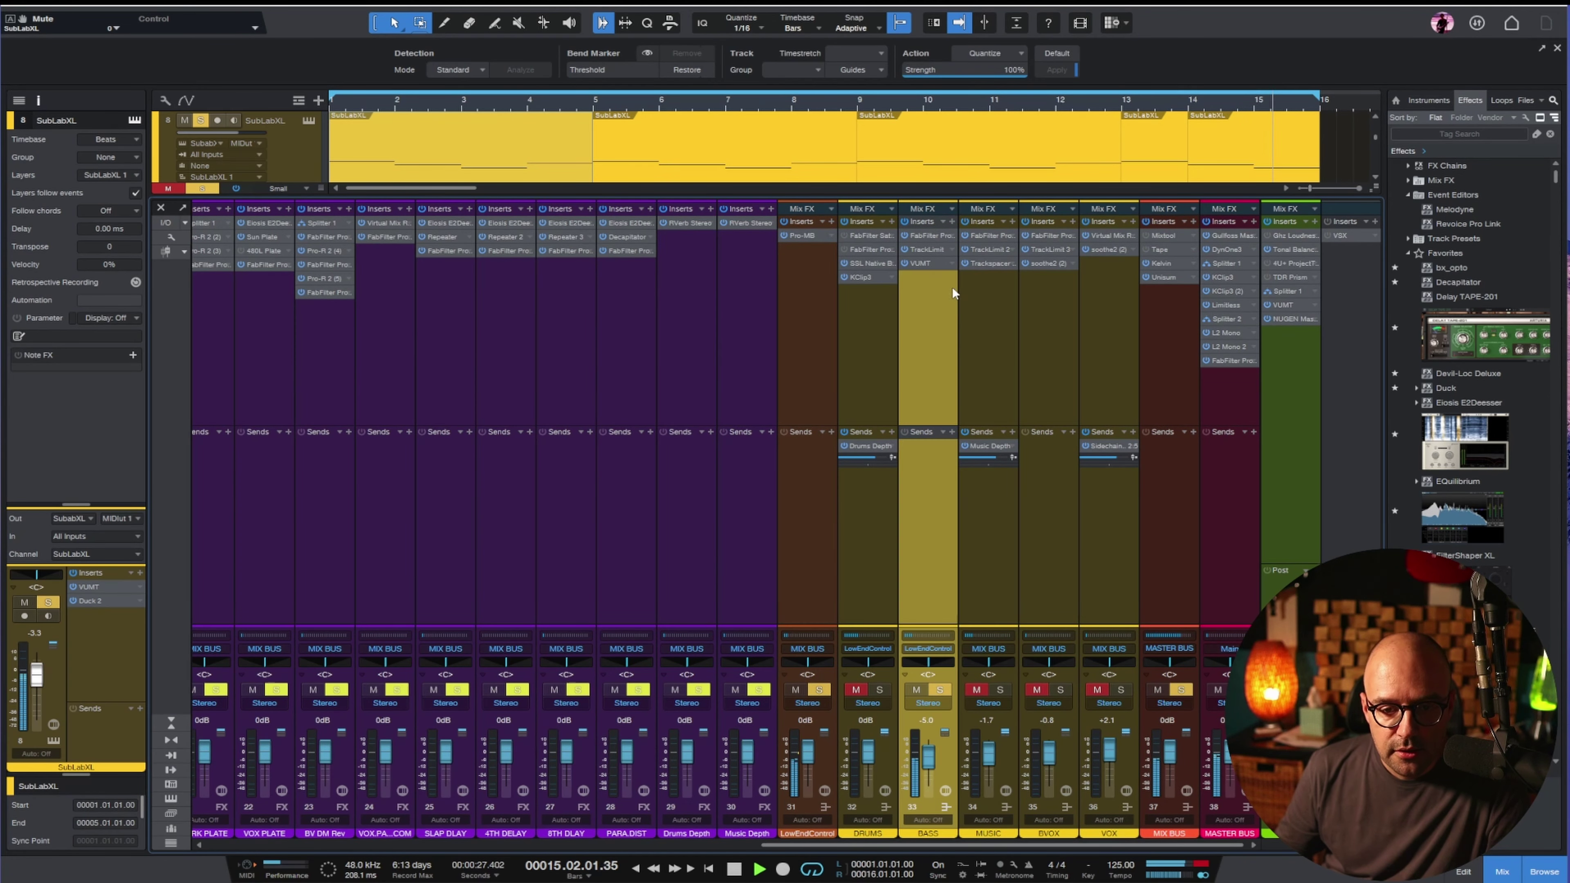
{"action": "left_click", "coordinate": [933, 266]}
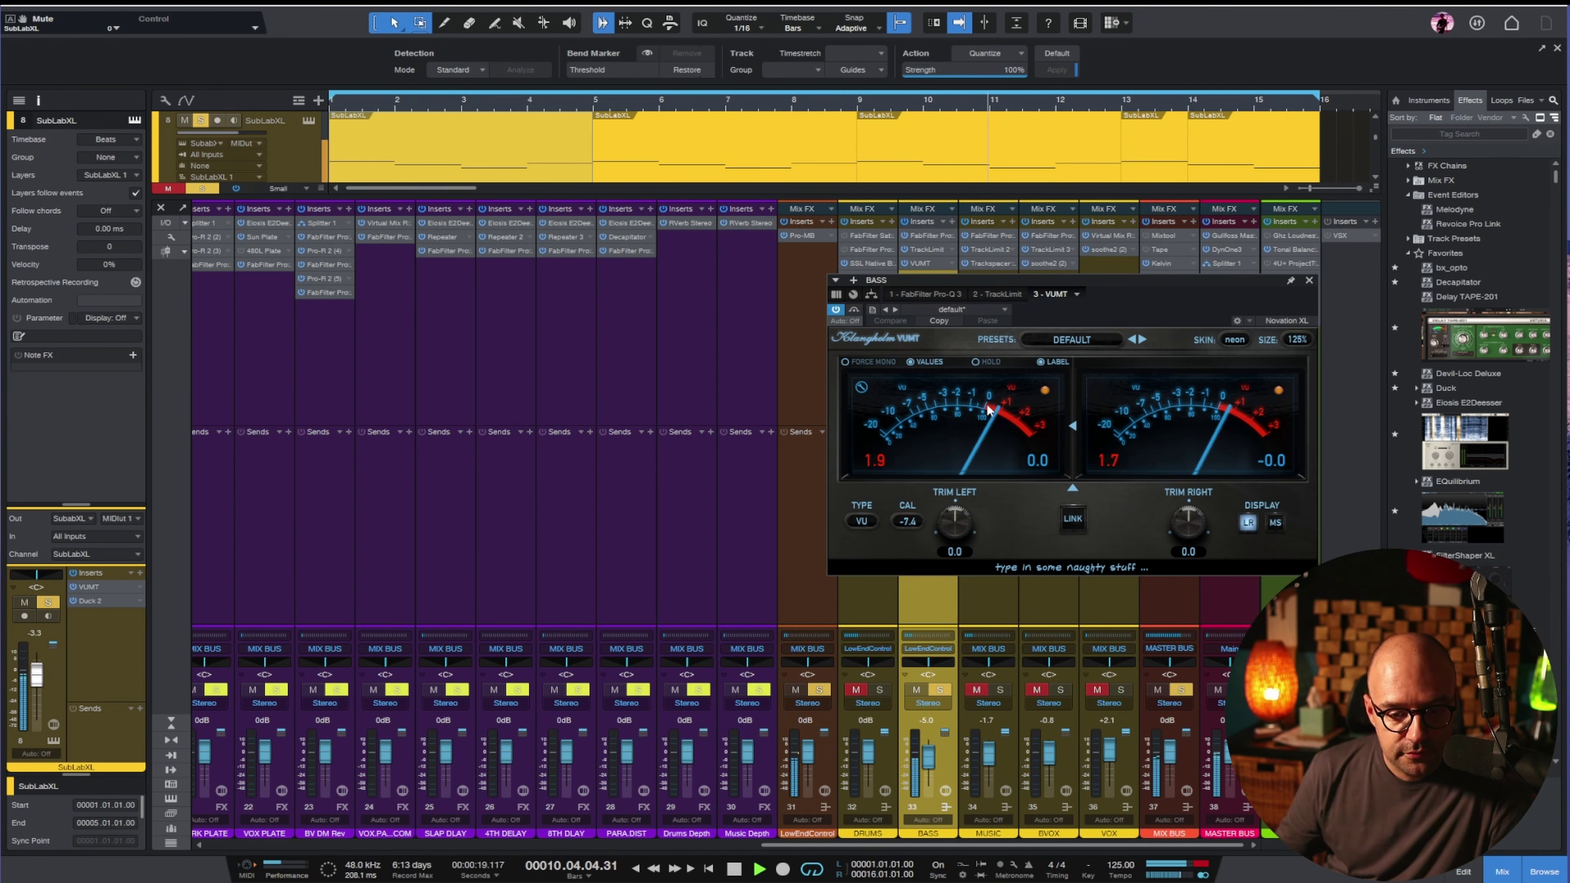
{"action": "key", "text": "space"}
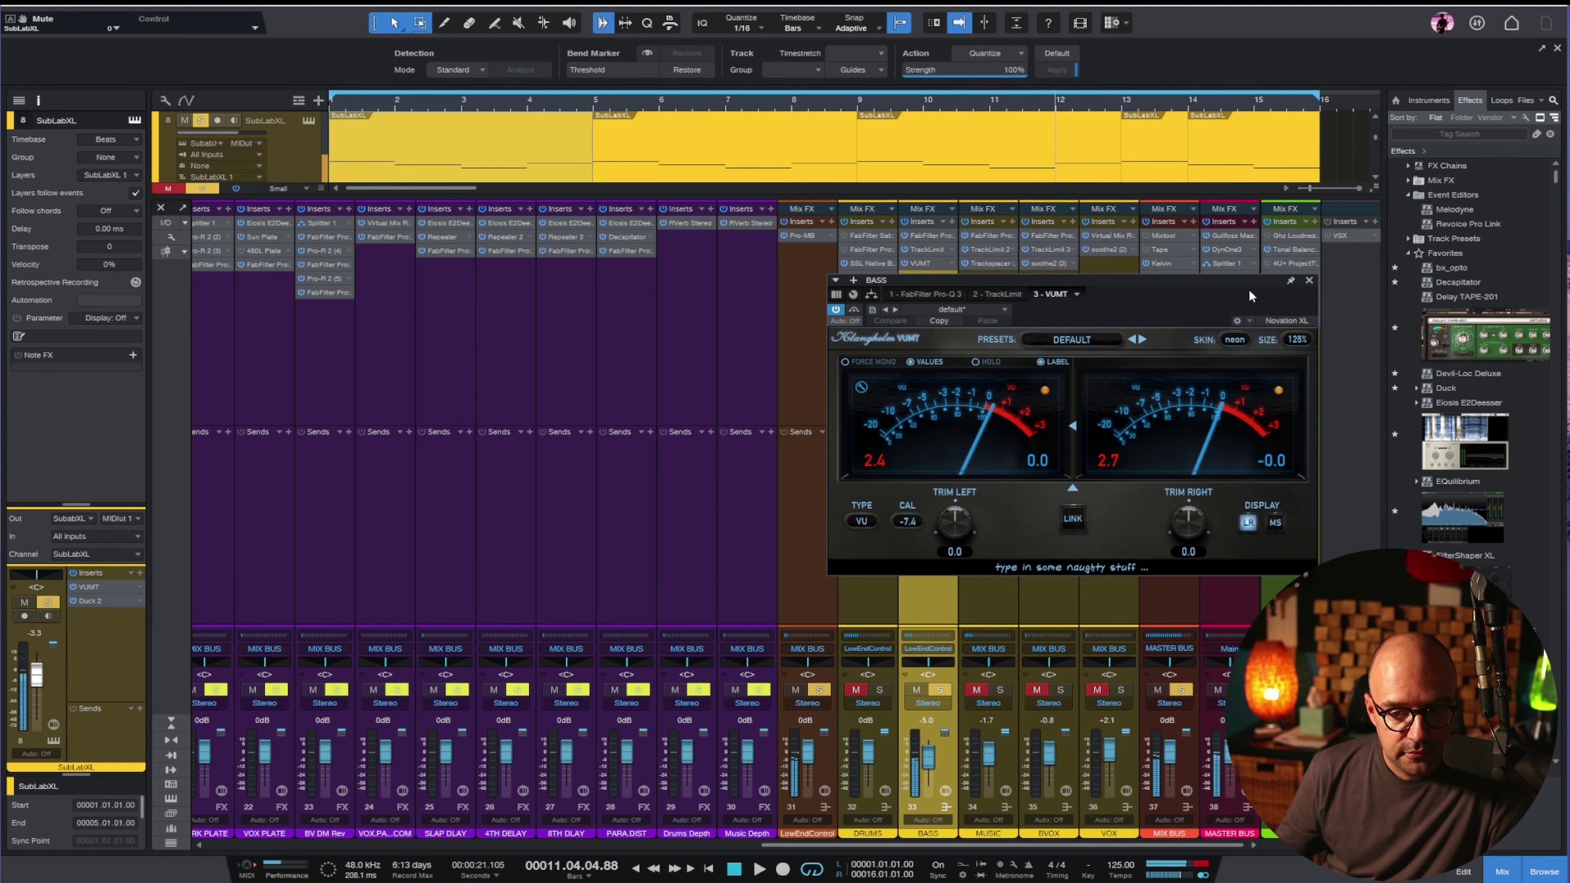
Clear all active solos and open the VUMT meter on the Main channel.
{"action": "left_click", "coordinate": [939, 689]}
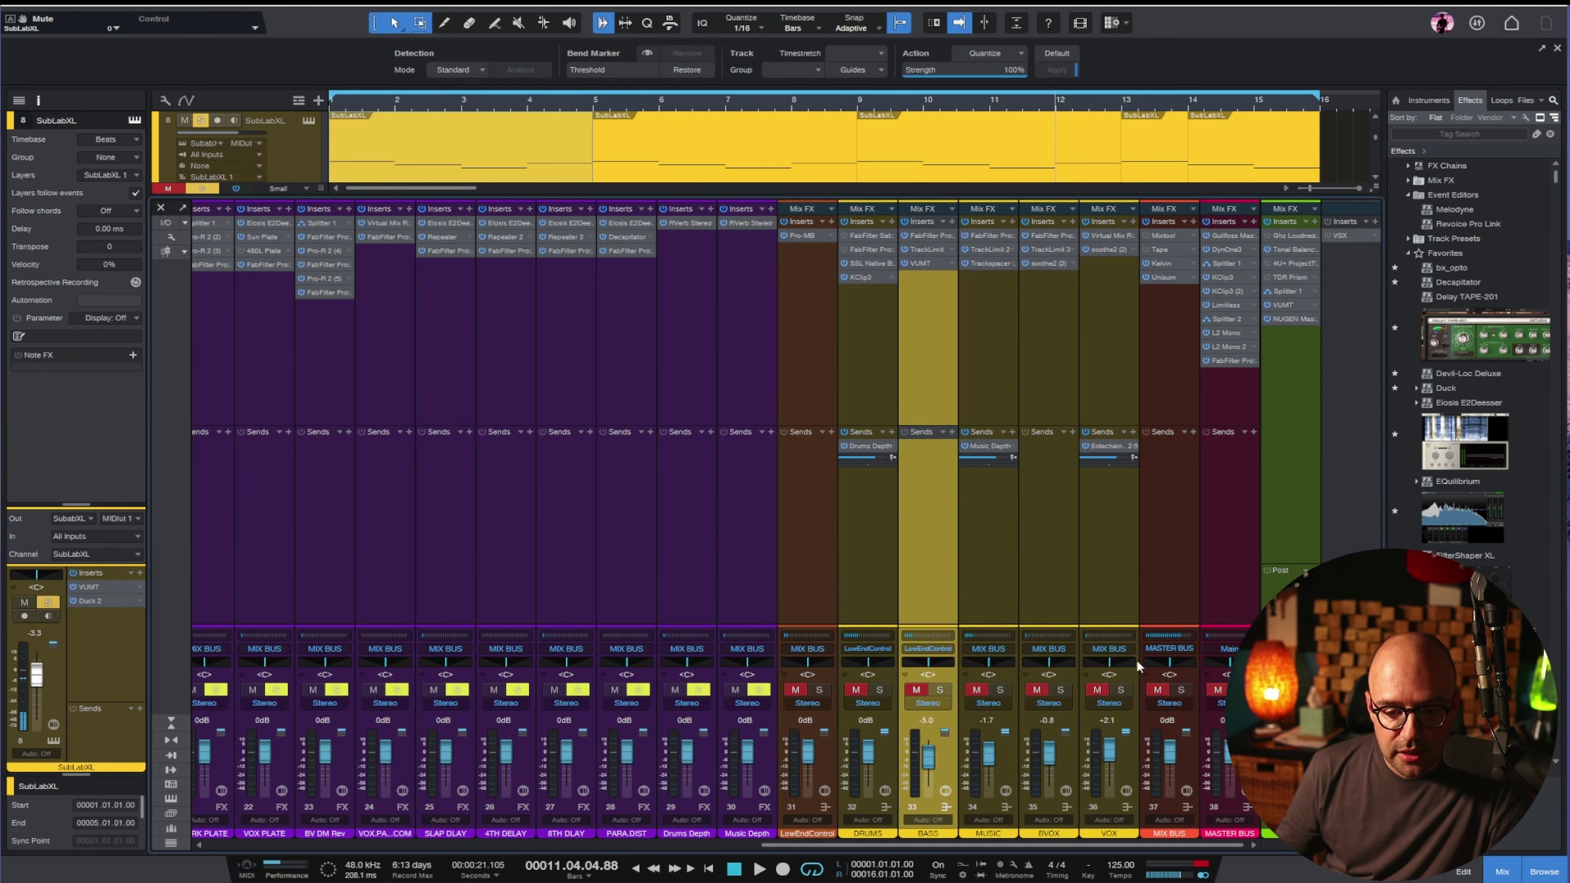
{"action": "left_click", "coordinate": [198, 186]}
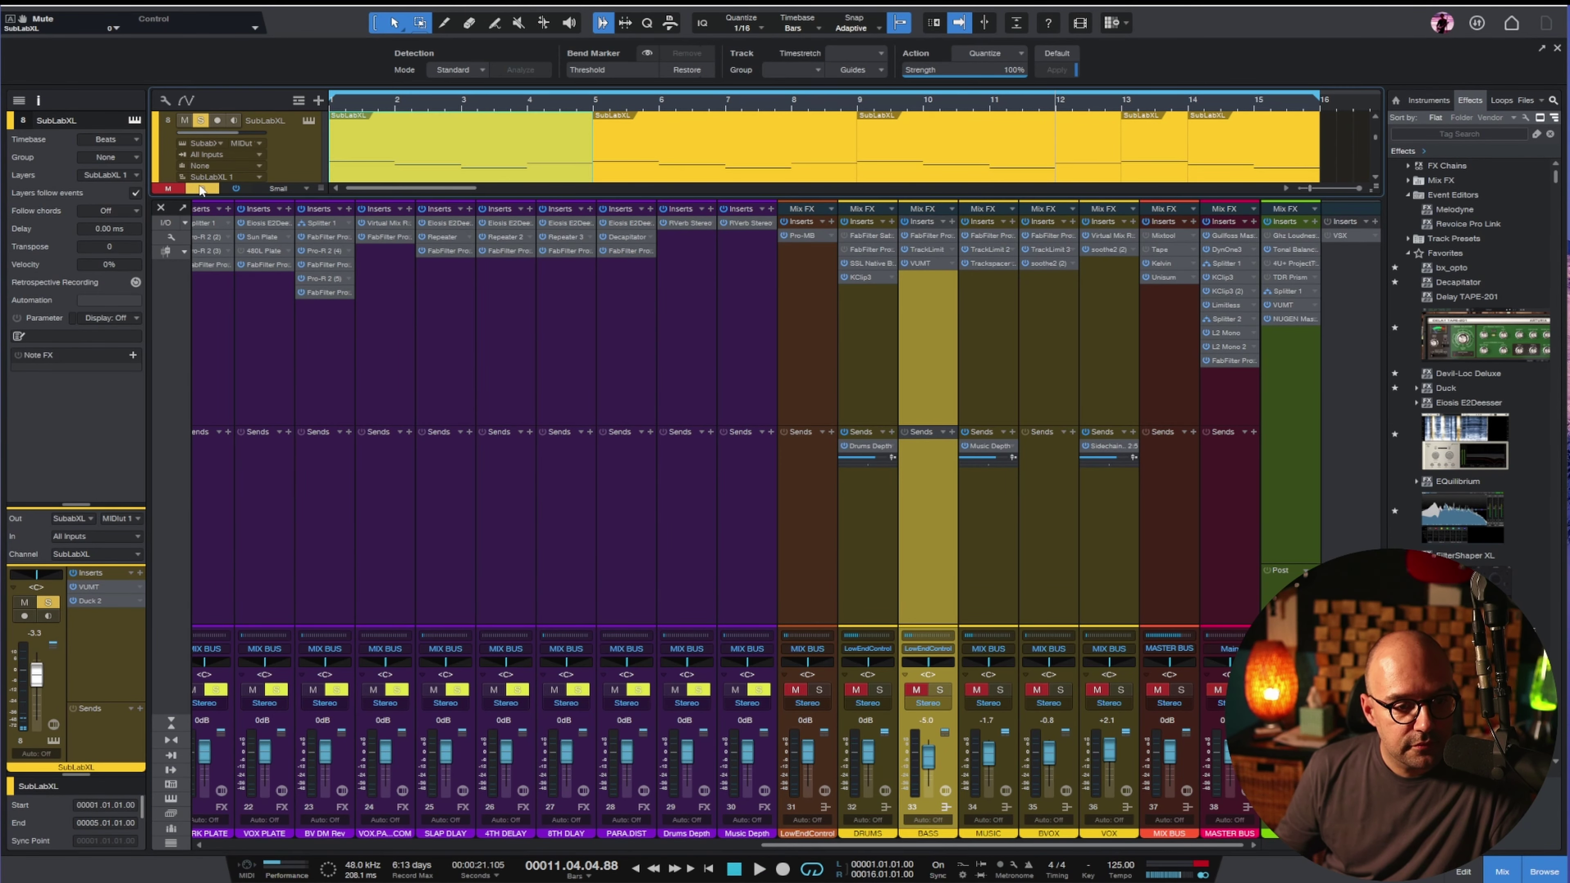
{"action": "left_click_drag", "start_coordinate": [980, 845], "coordinate": [1064, 845]}
{"action": "left_click", "coordinate": [1282, 414]}
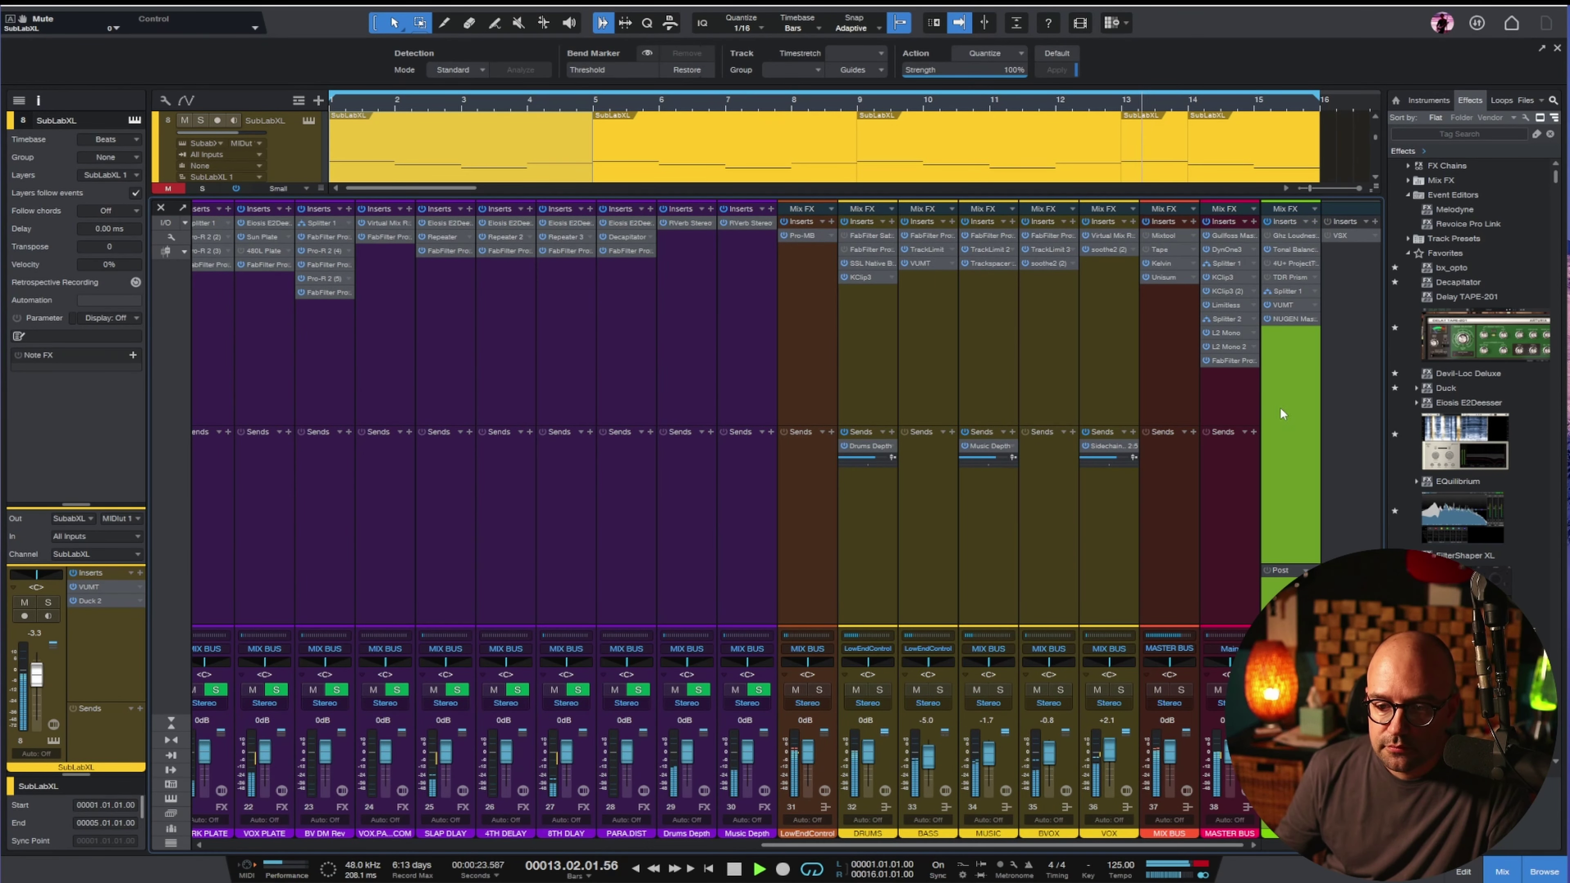
{"action": "left_click", "coordinate": [1282, 306]}
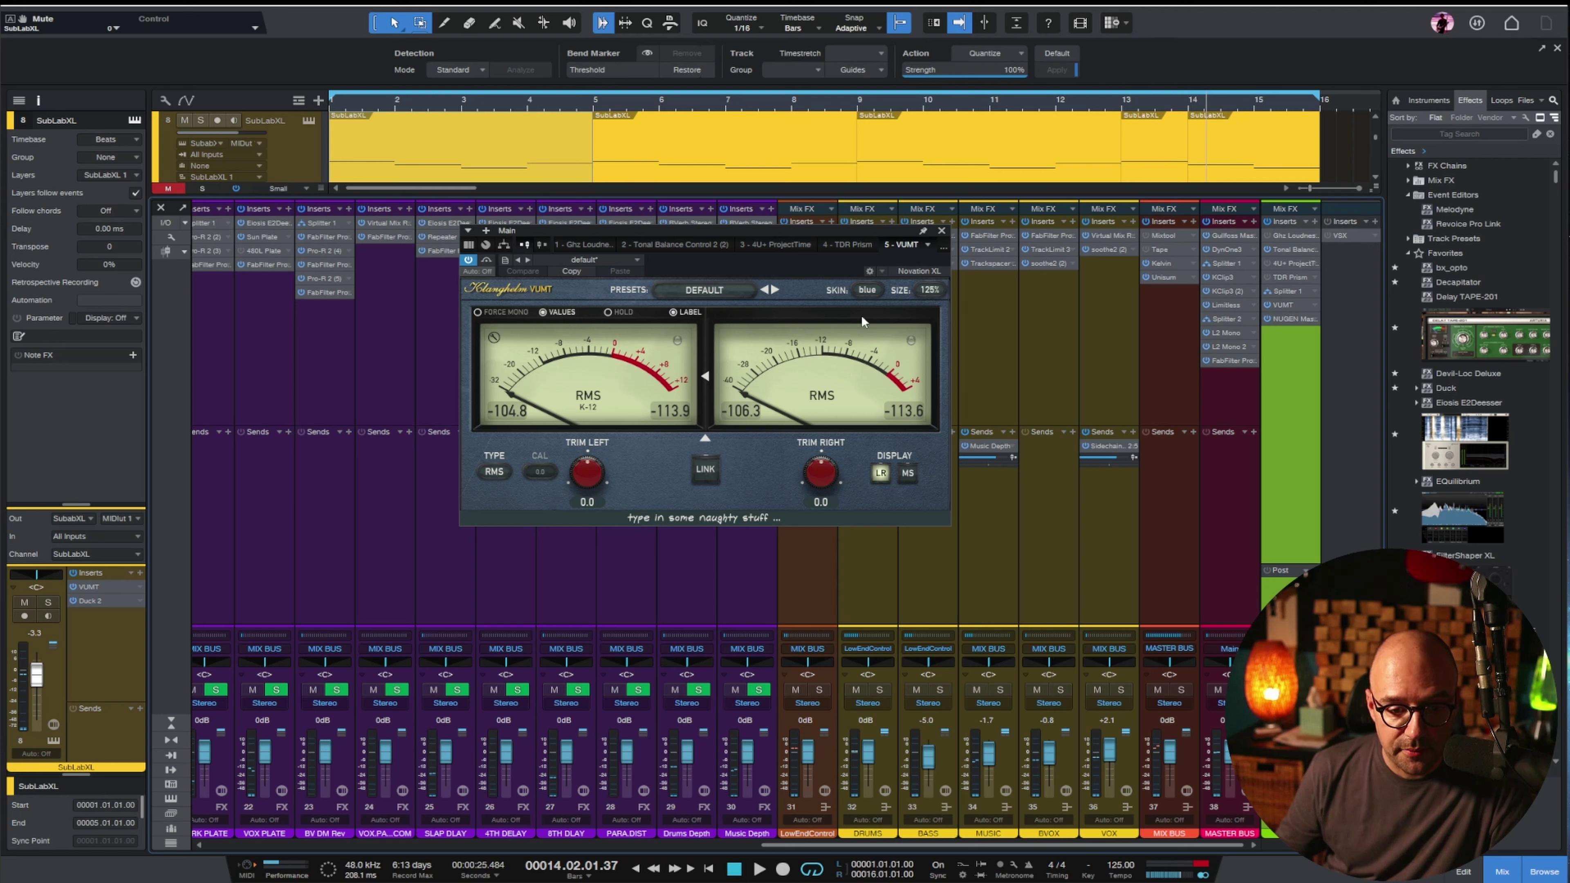
Play the full mix with SubLabXL while reading the Main RMS meter, bring the bass channels into view, and stop.
{"action": "key", "text": "space"}
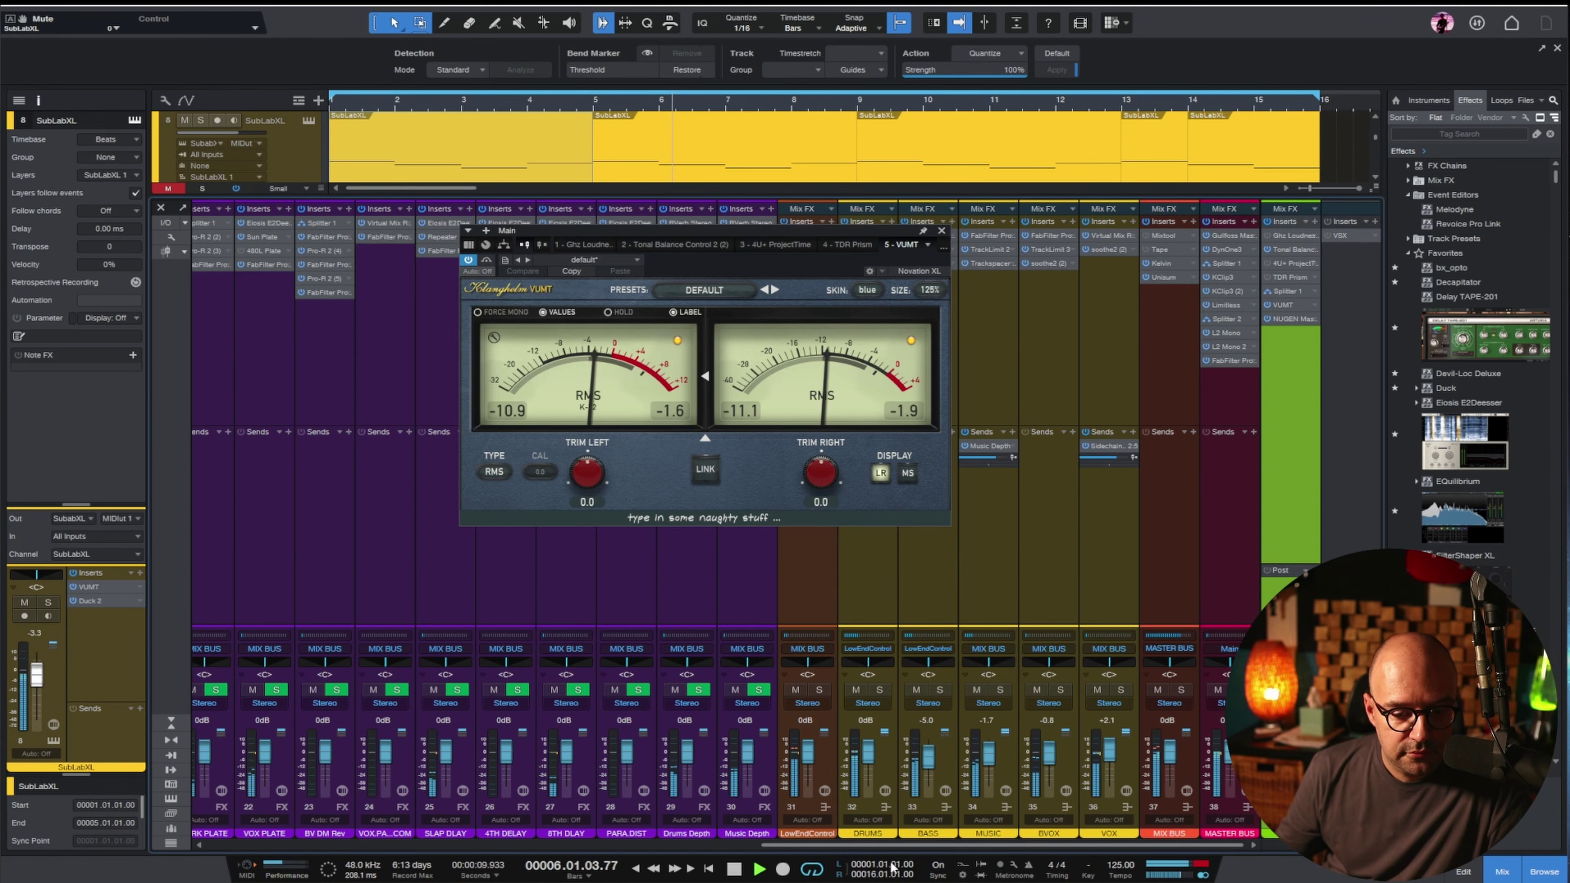
{"action": "left_click_drag", "start_coordinate": [890, 845], "coordinate": [405, 850]}
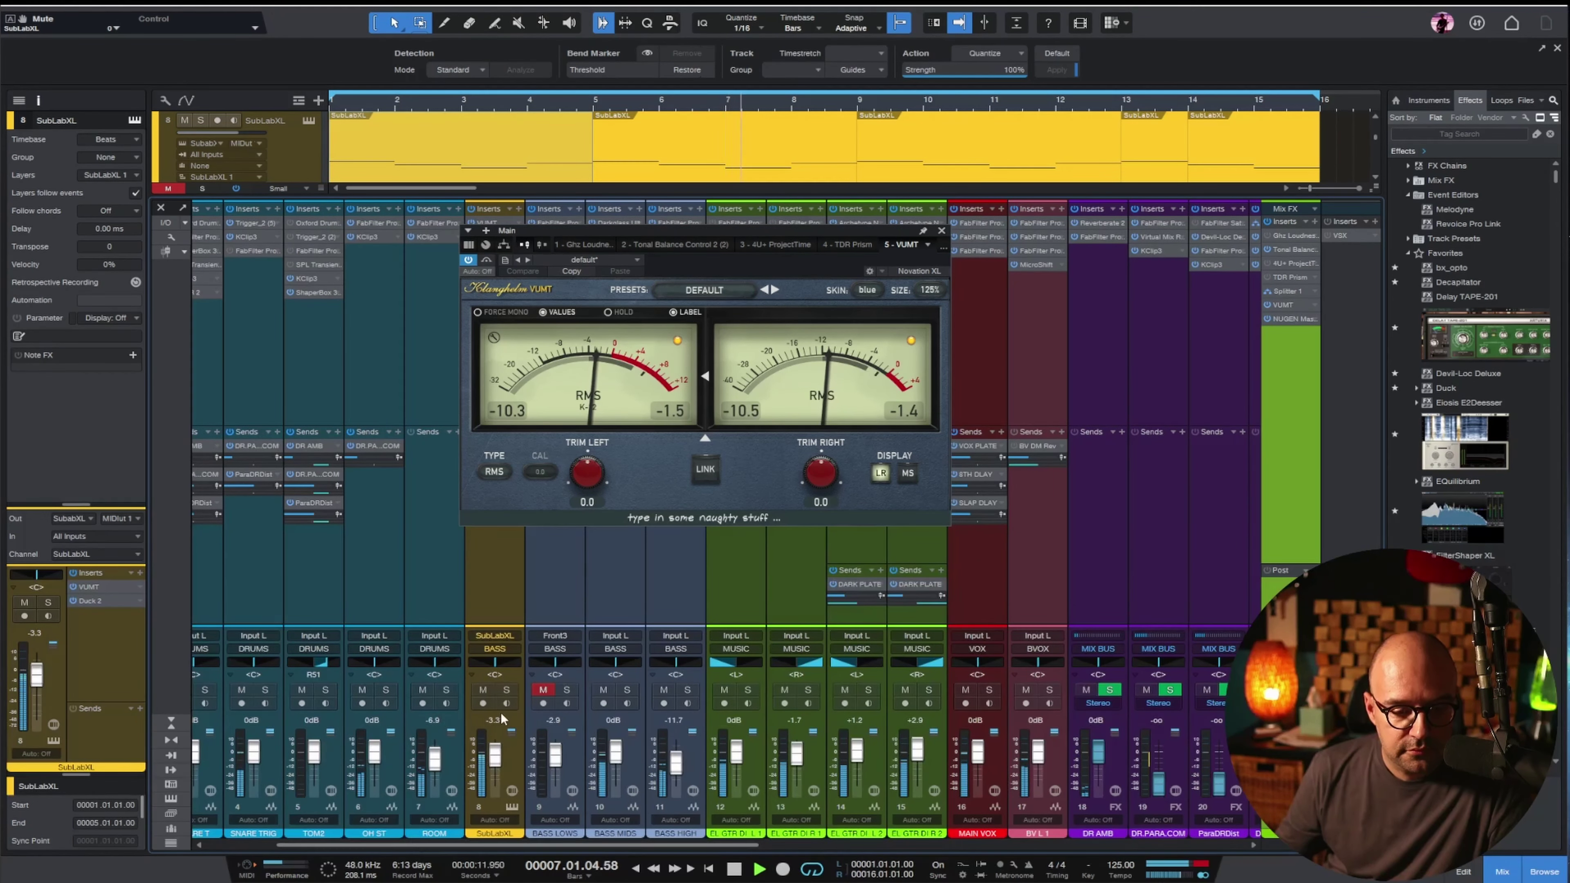
{"action": "key", "text": "space"}
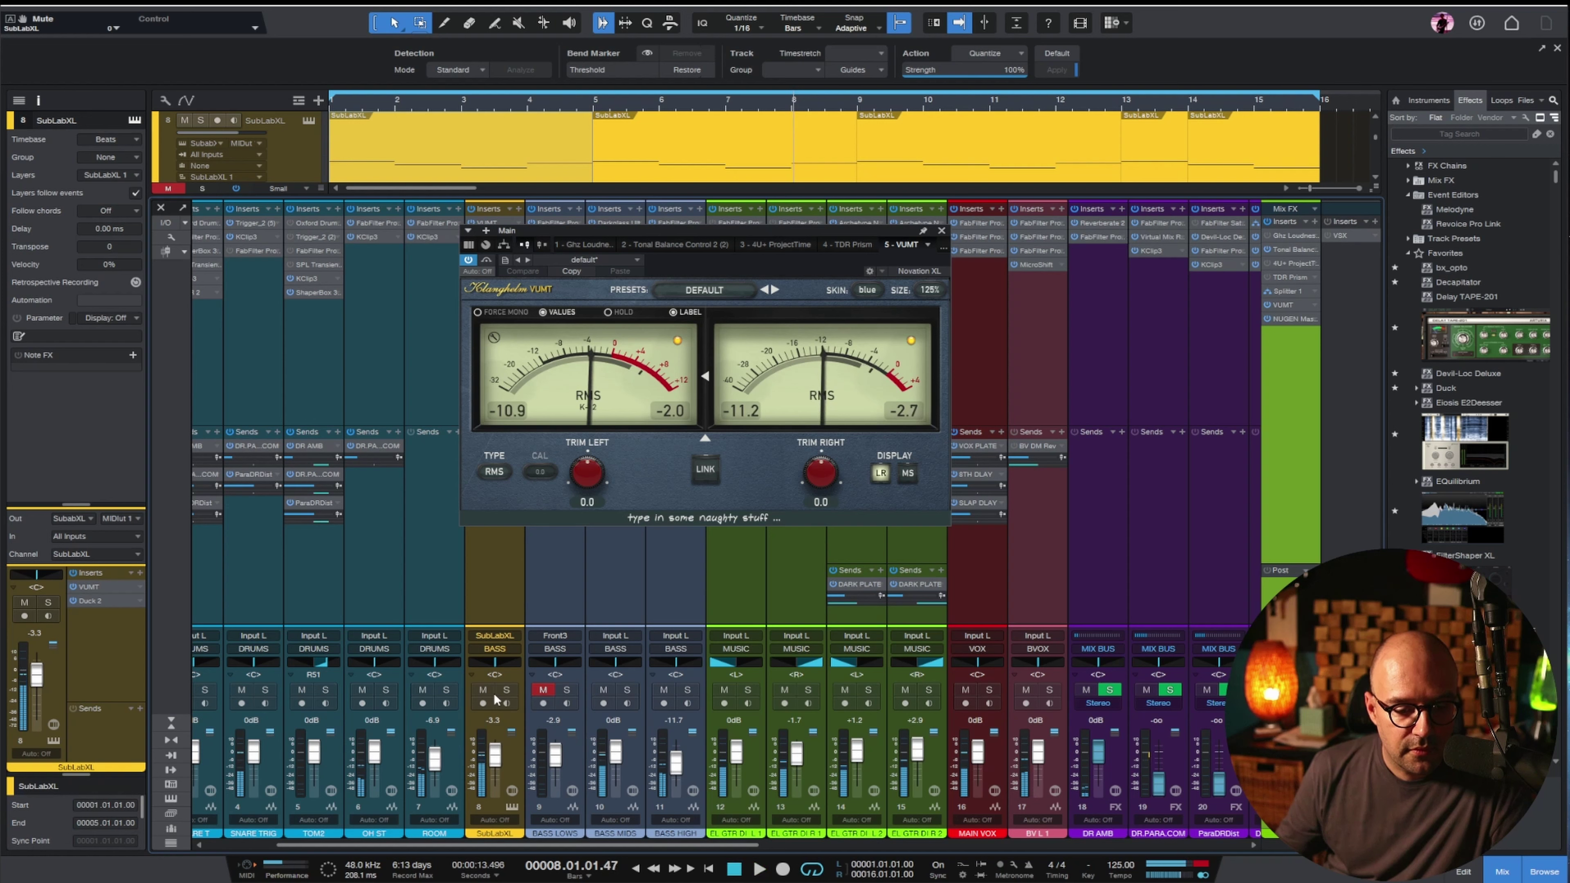
Mute SubLabXL, unmute BASS LOWS, and play the mix to compare the low-end RMS on the Main VUMT.
{"action": "left_click", "coordinate": [483, 692]}
{"action": "left_click", "coordinate": [541, 691]}
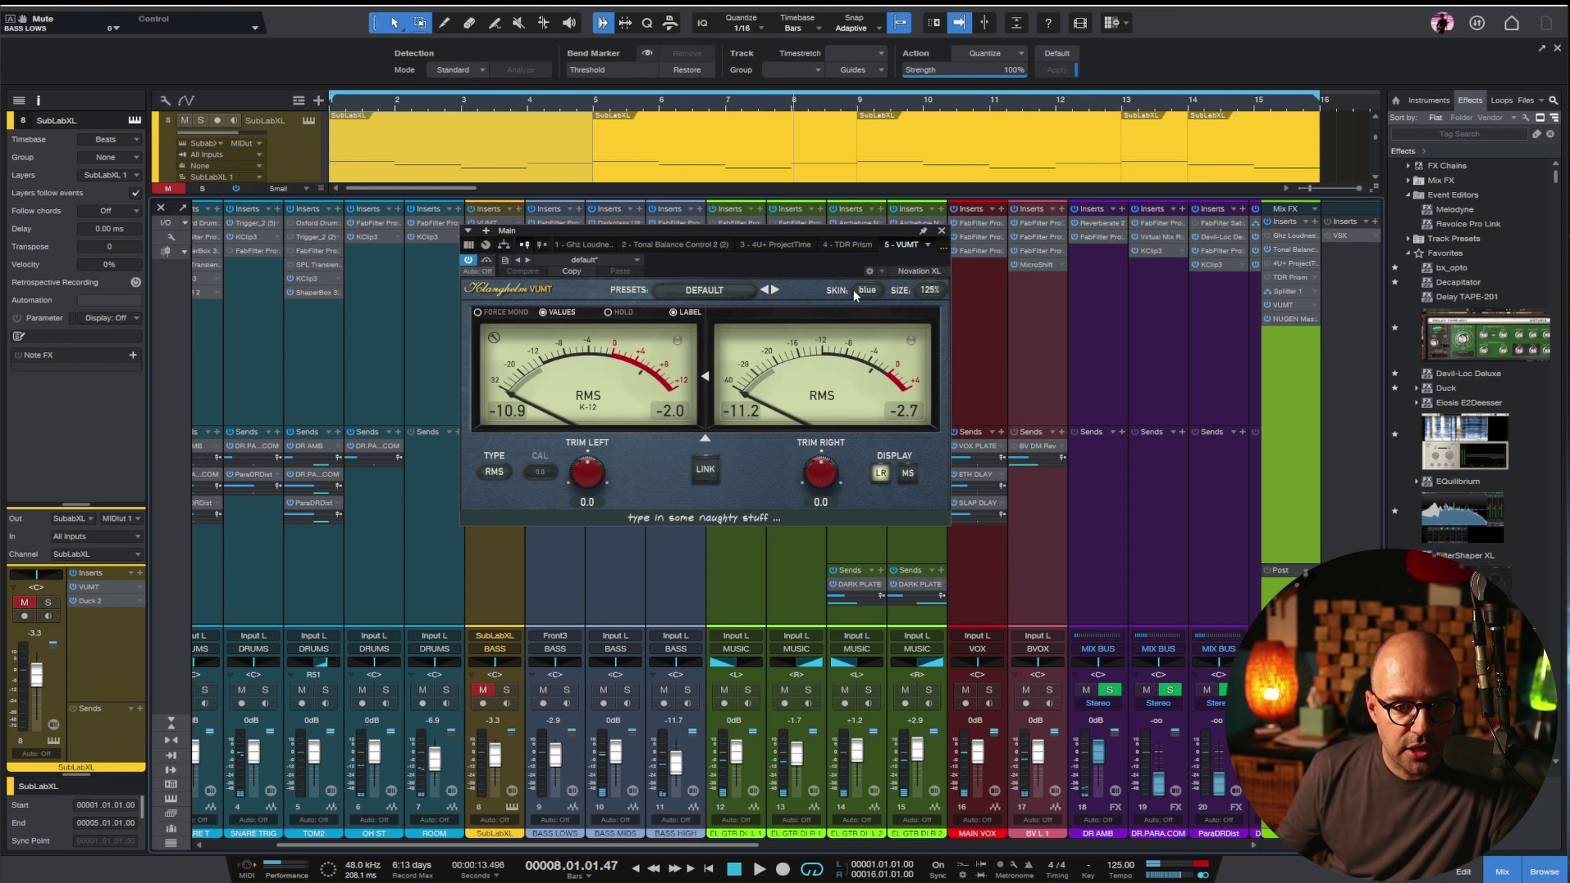
{"action": "key", "text": "Home"}
{"action": "key", "text": "space"}
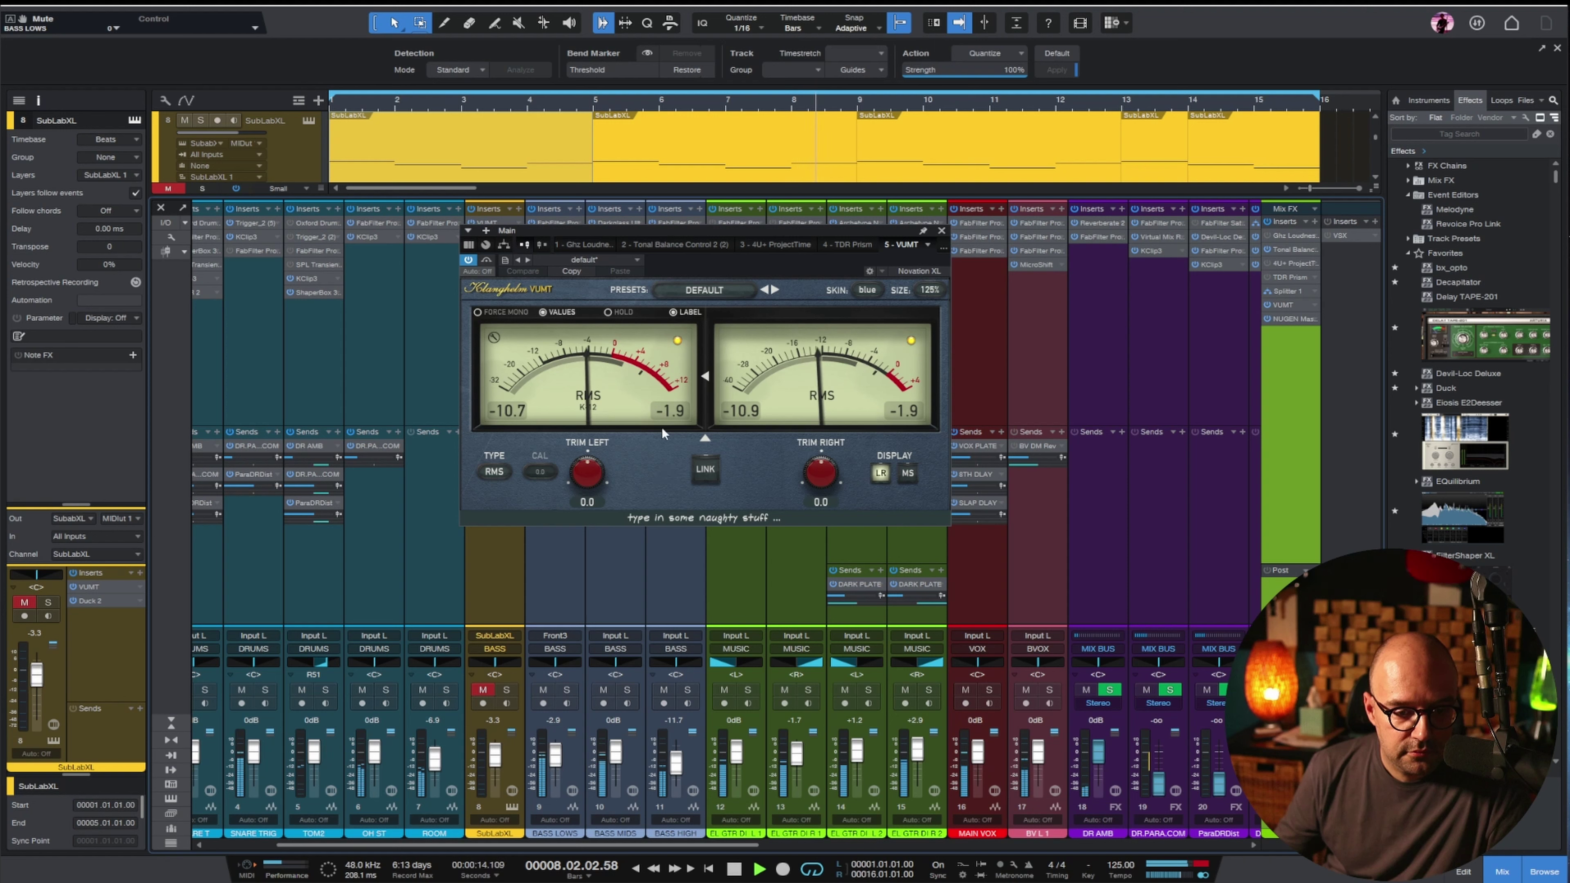
{"action": "left_click", "coordinate": [588, 397]}
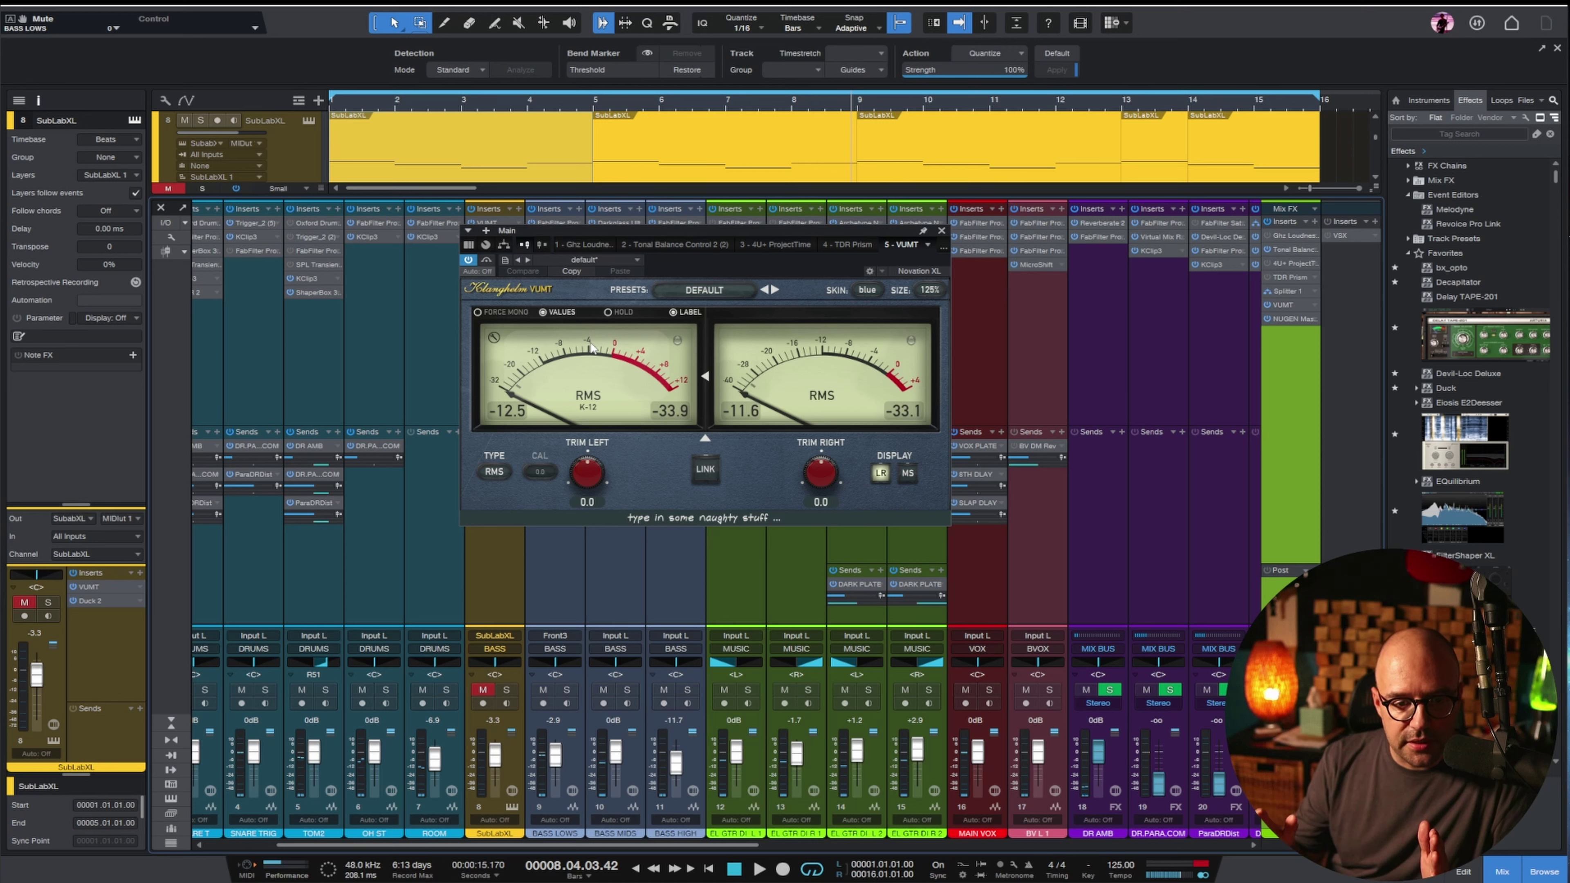
{"action": "left_click", "coordinate": [593, 352]}
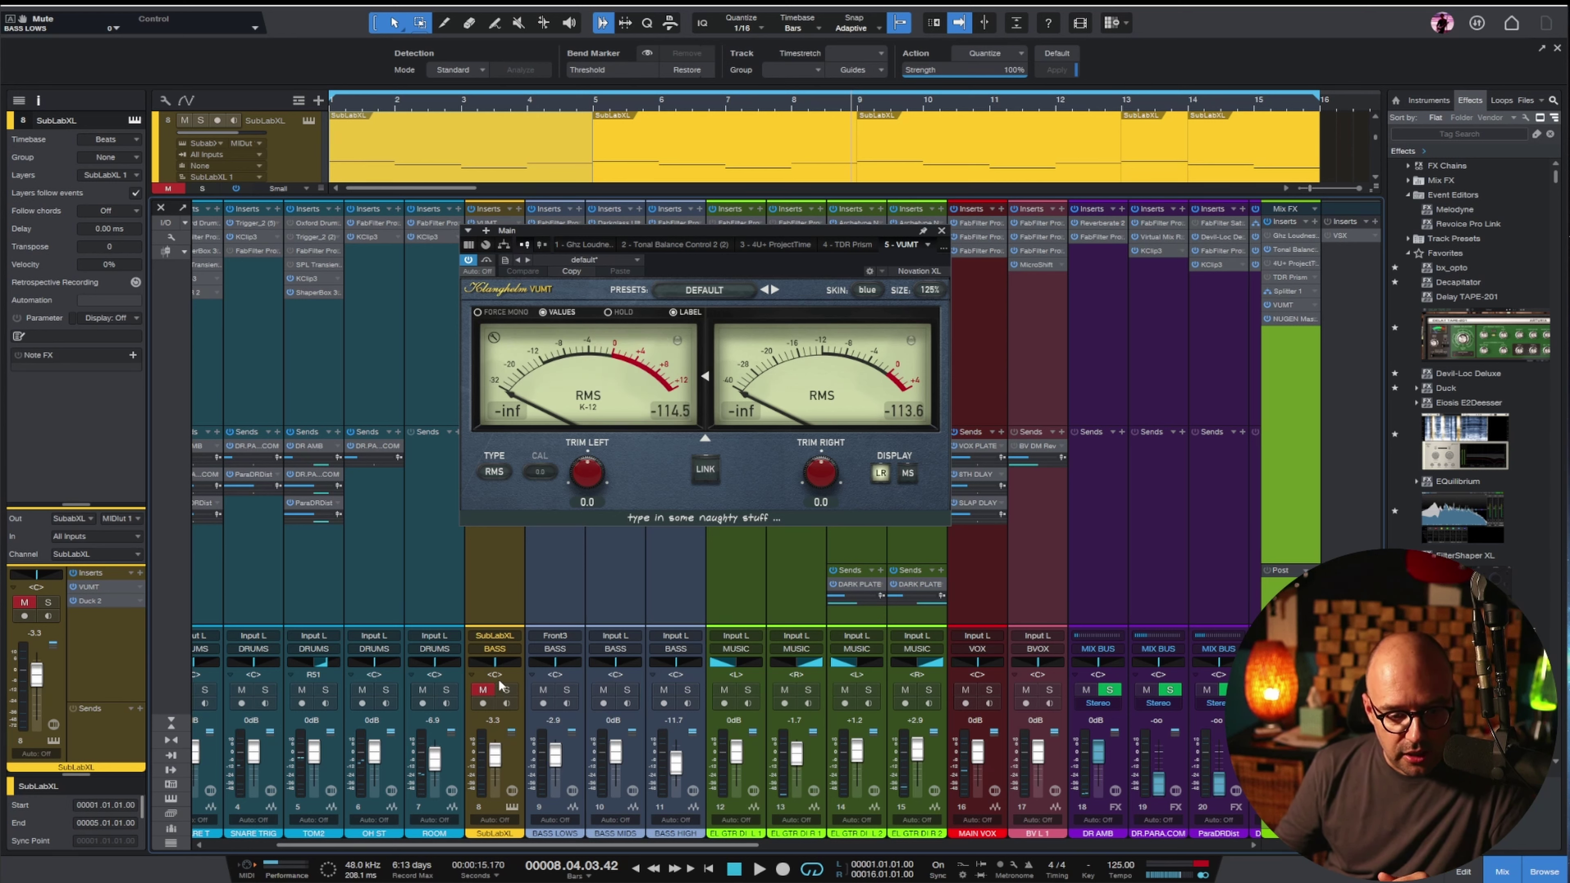
Unmute SubLabXL, mute BASS LOWS, and resume playback to compare the low-end level on the Main VUMT.
{"action": "left_click", "coordinate": [483, 690]}
{"action": "left_click", "coordinate": [543, 690]}
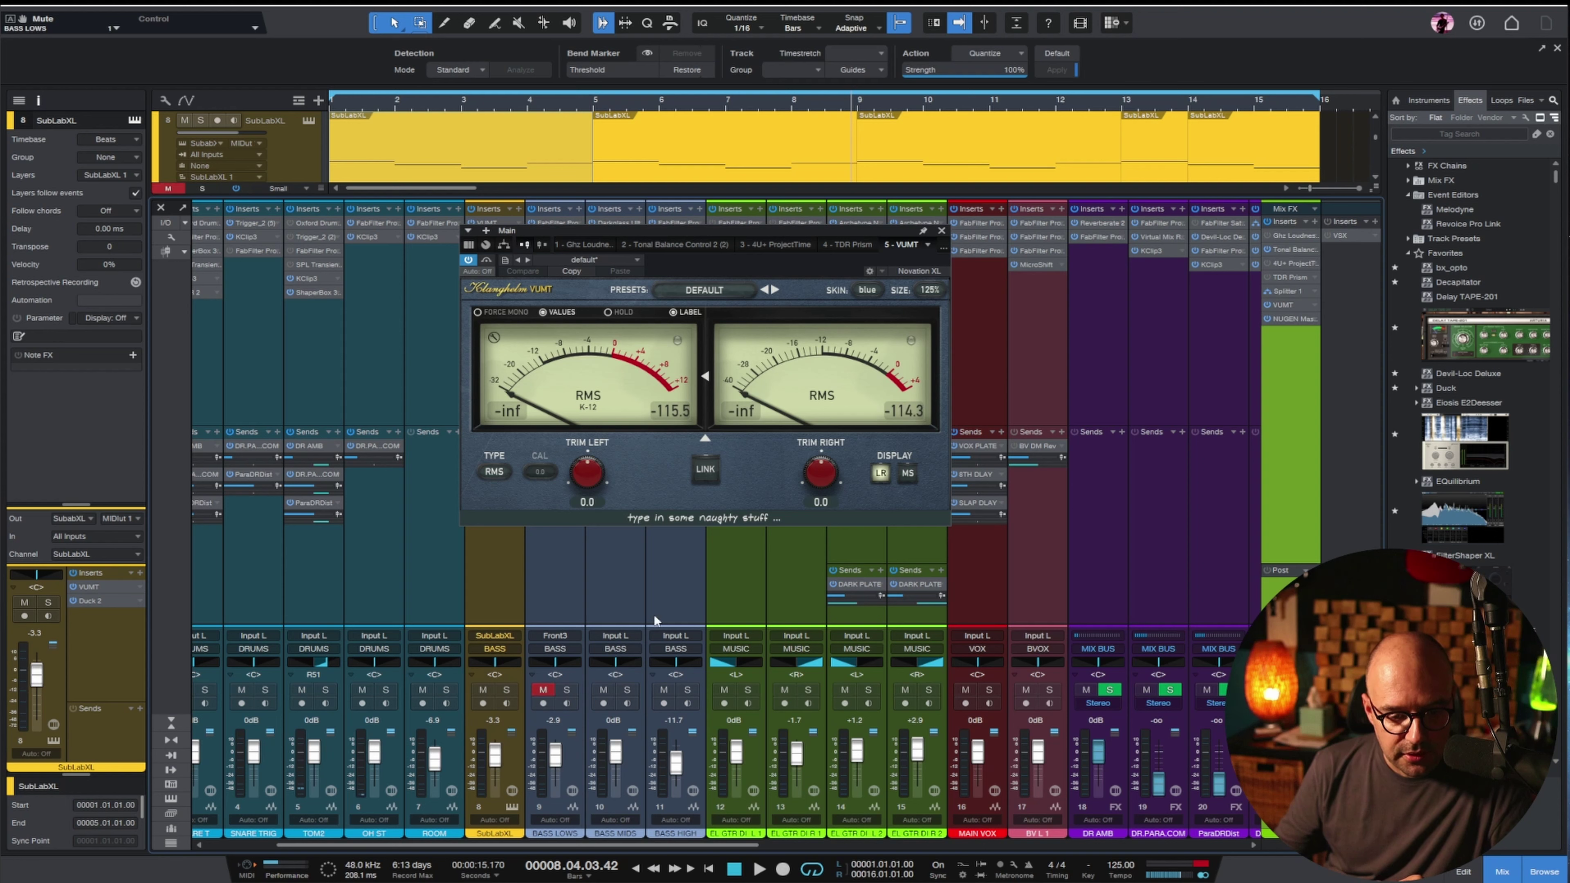
{"action": "key", "text": "space"}
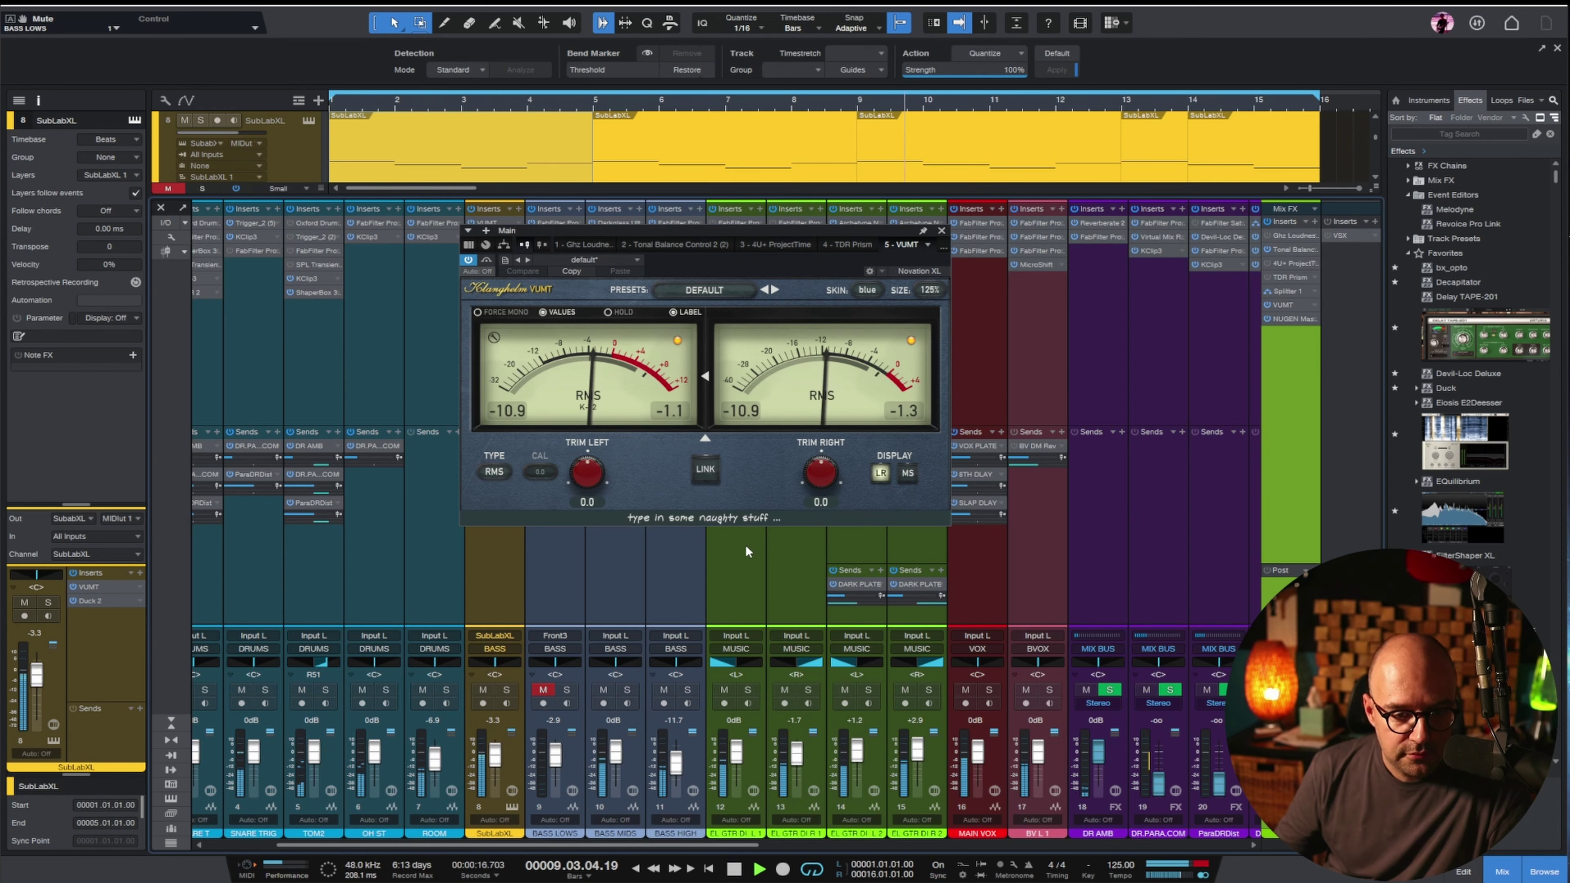